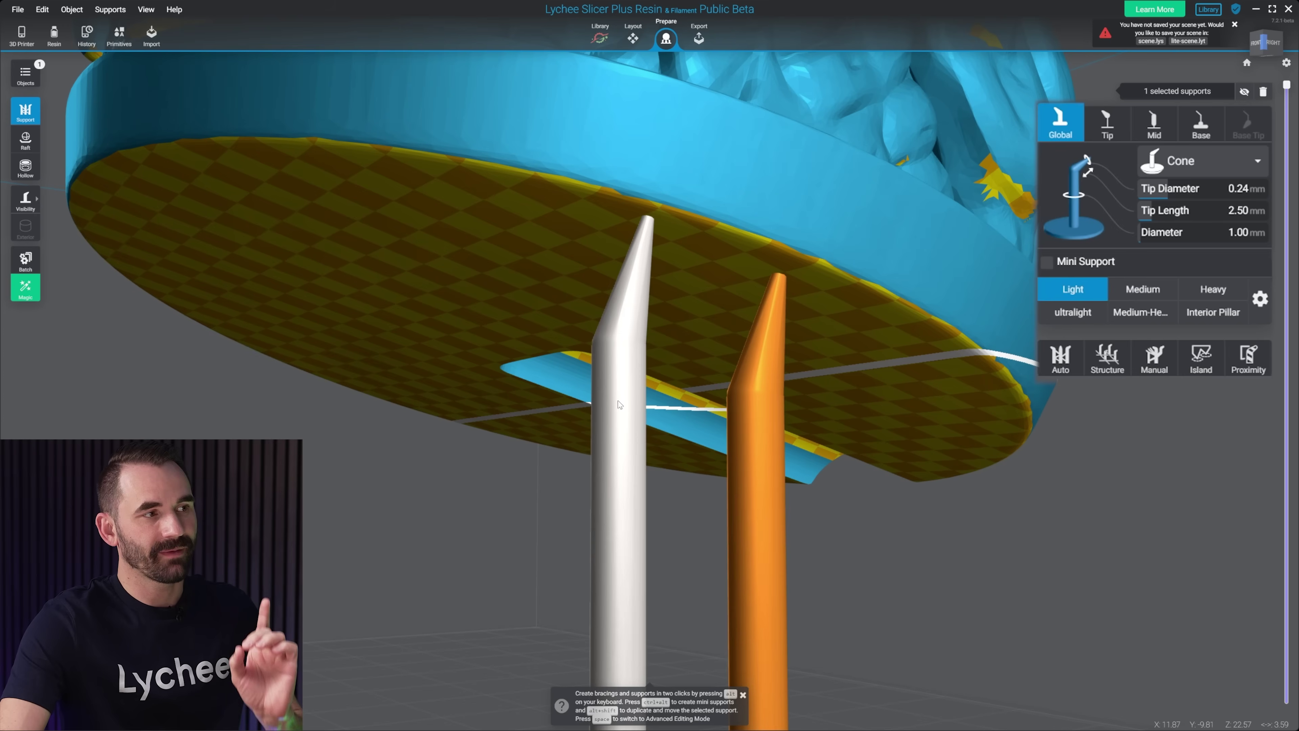
Step: Select the two supports under the base in alternation to compare their presets and diameters
click(740, 417)
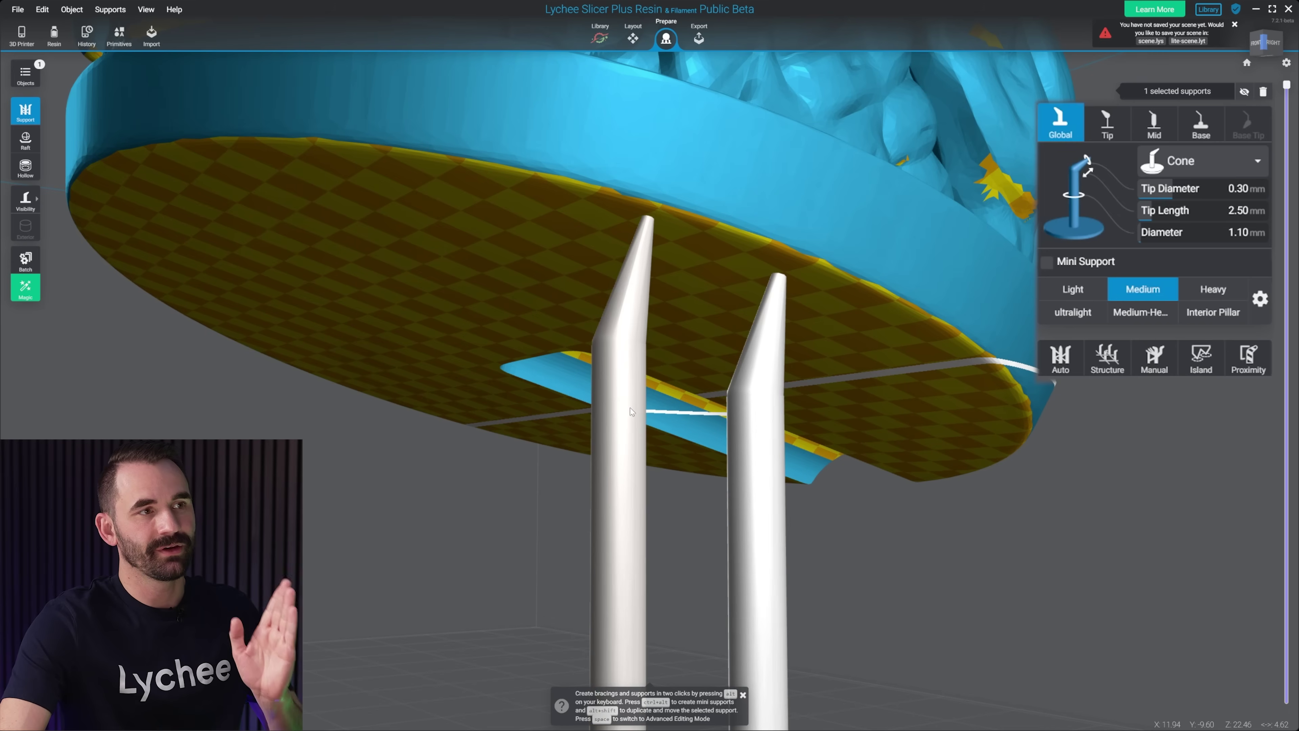
click(620, 405)
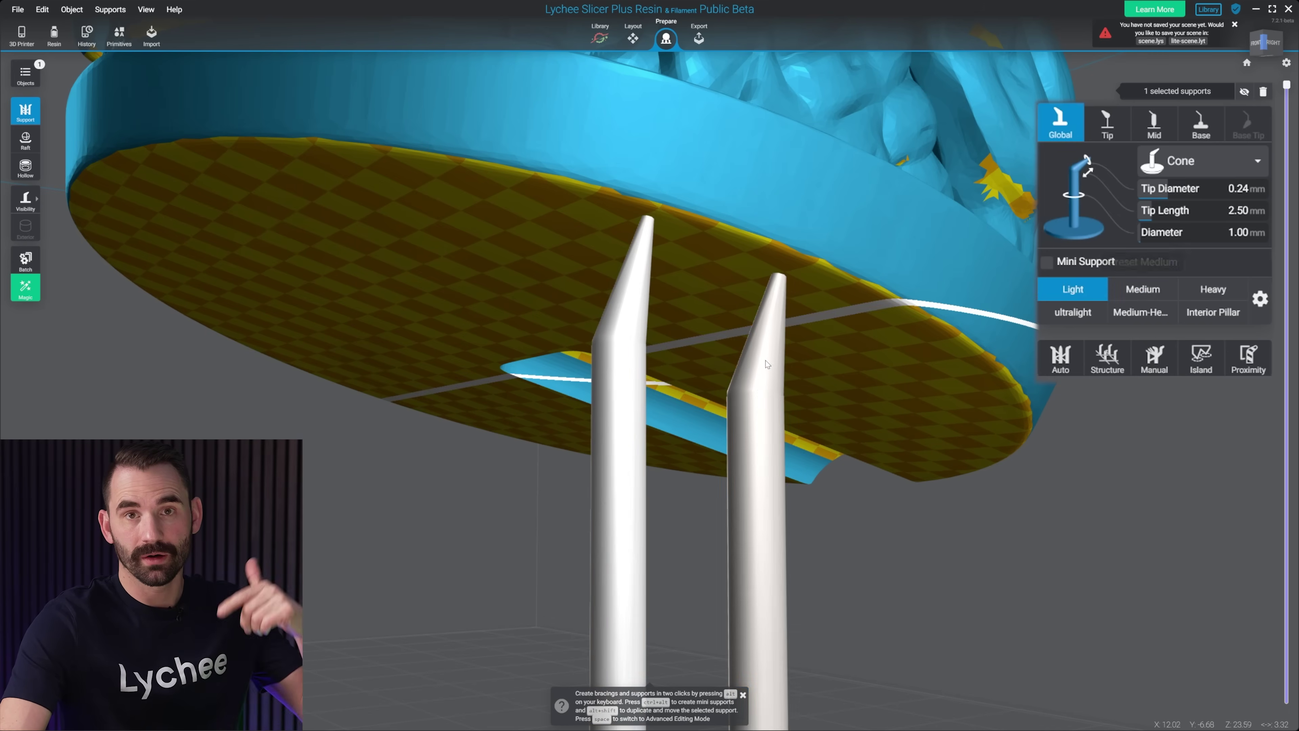
click(768, 435)
click(620, 409)
click(780, 436)
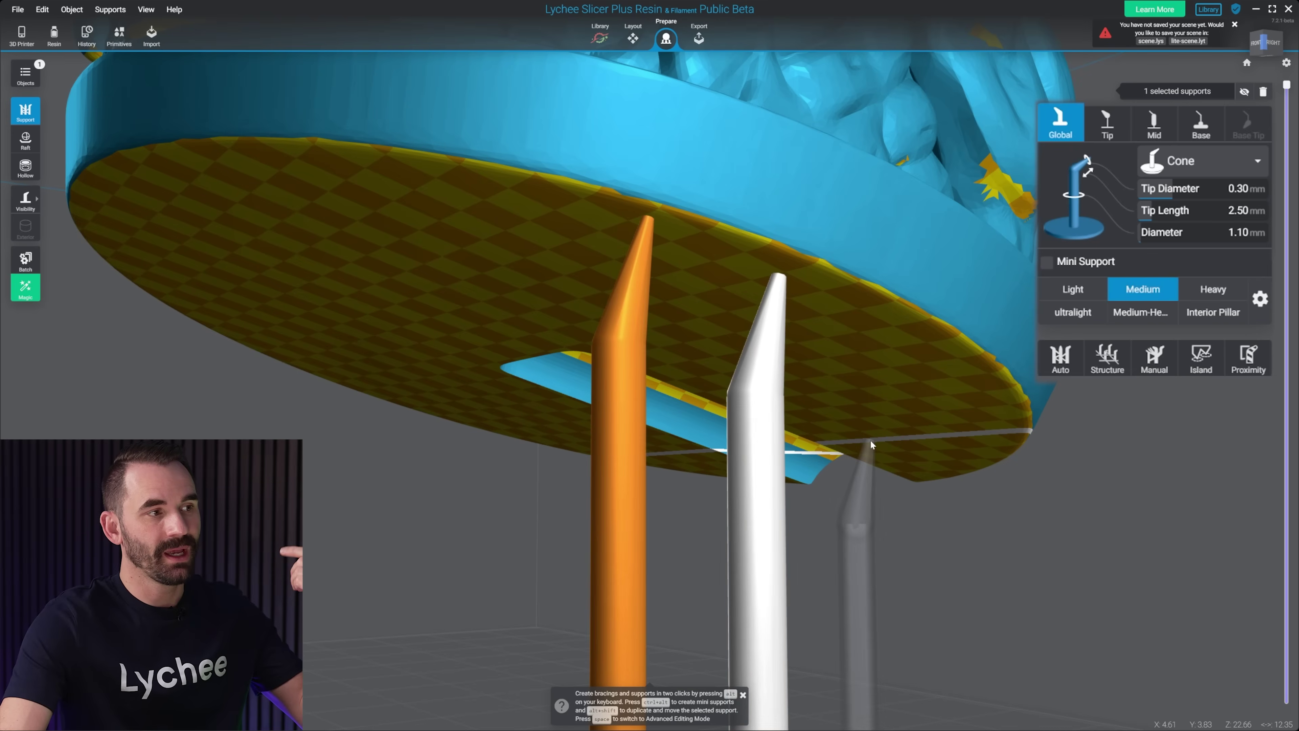
Step: Switch the medium support to Advanced Editing Mode and scale its body to a diameter of 0.89 mm
key(space)
right_drag(865, 435, 894, 377)
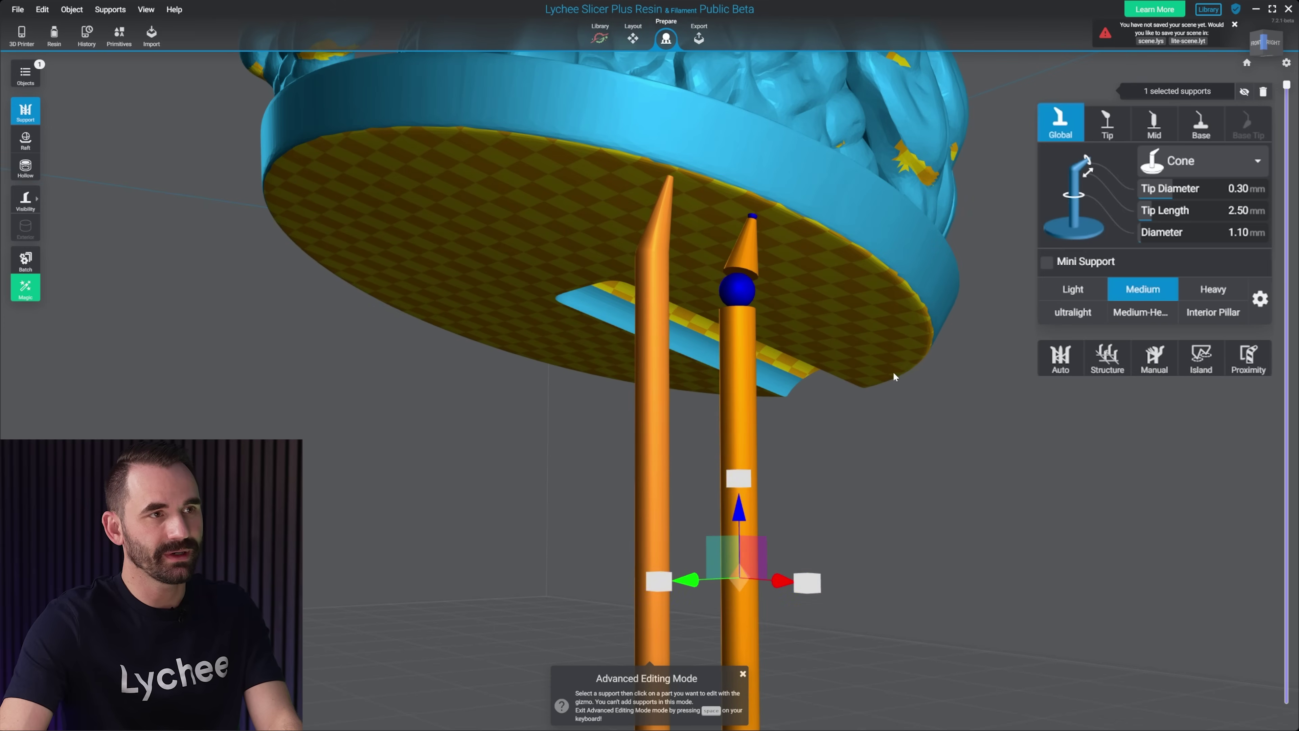
drag(814, 584, 815, 578)
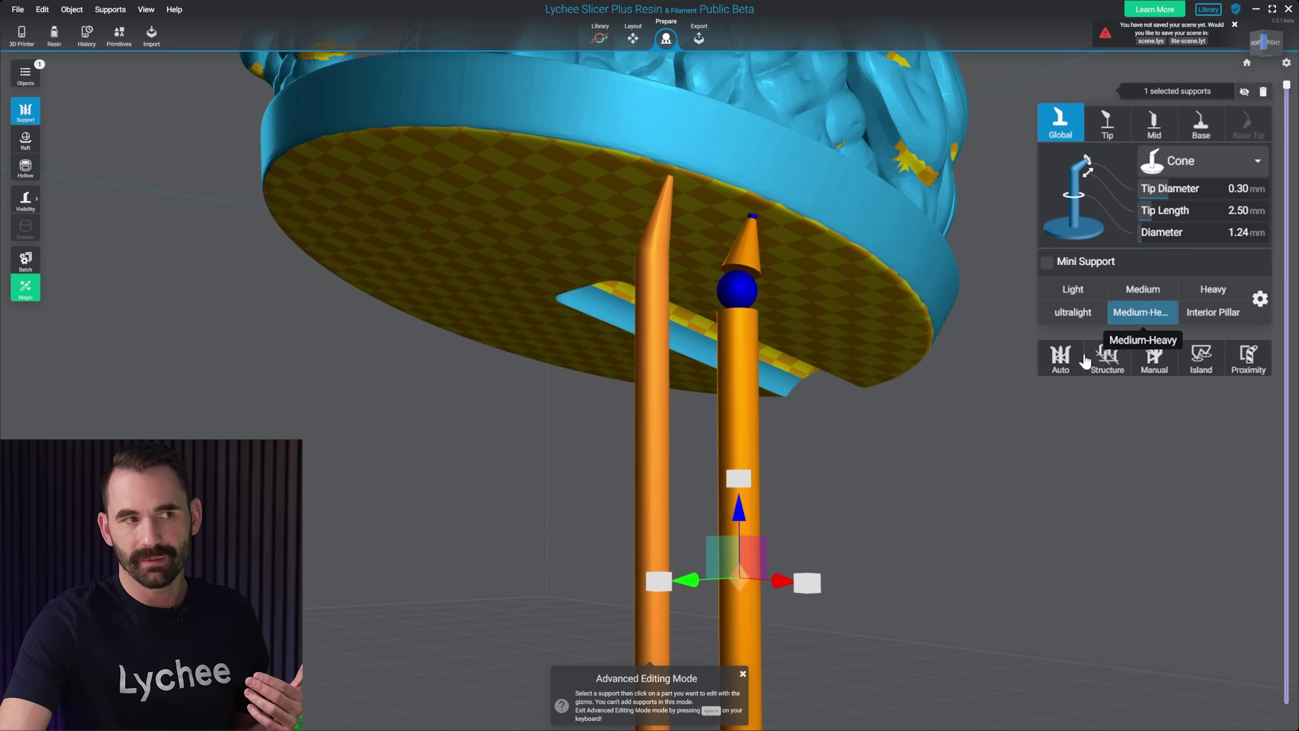
drag(819, 579, 822, 579)
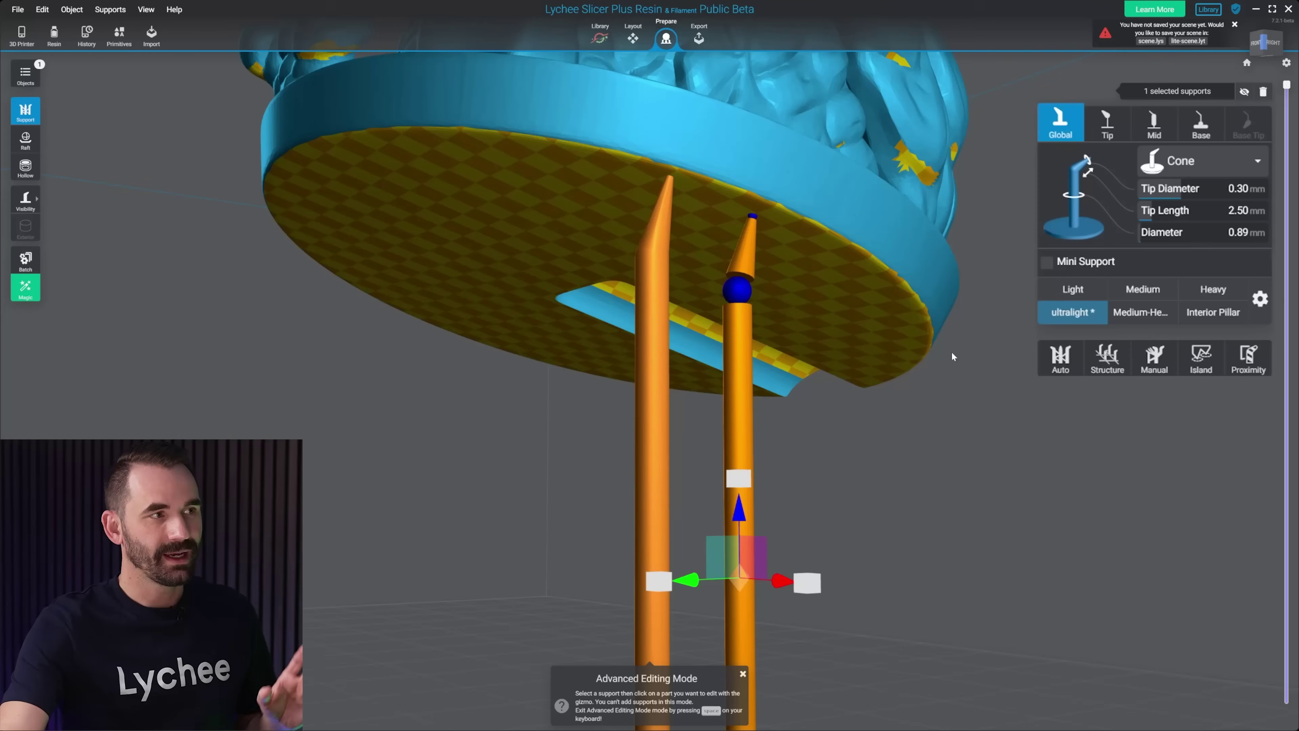
Step: Open the support preset manager and view the options available for the ultralight preset
click(1260, 301)
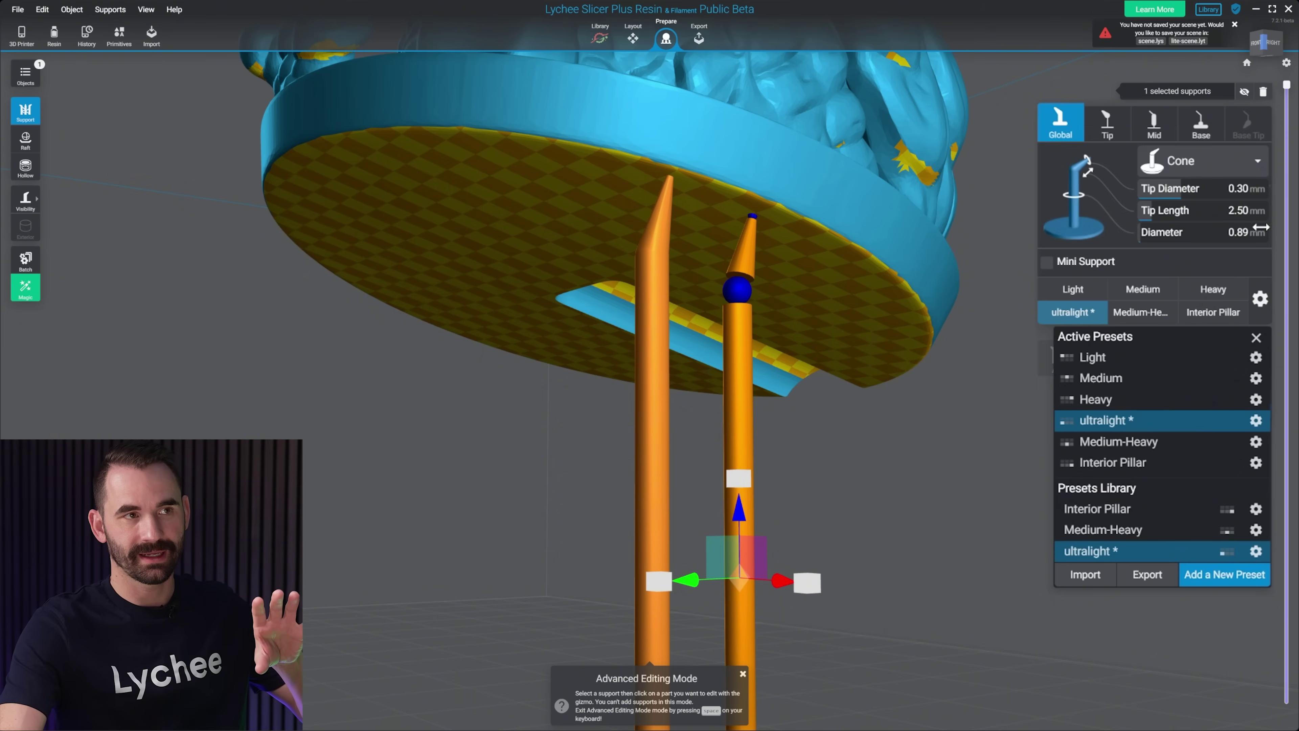
click(1256, 420)
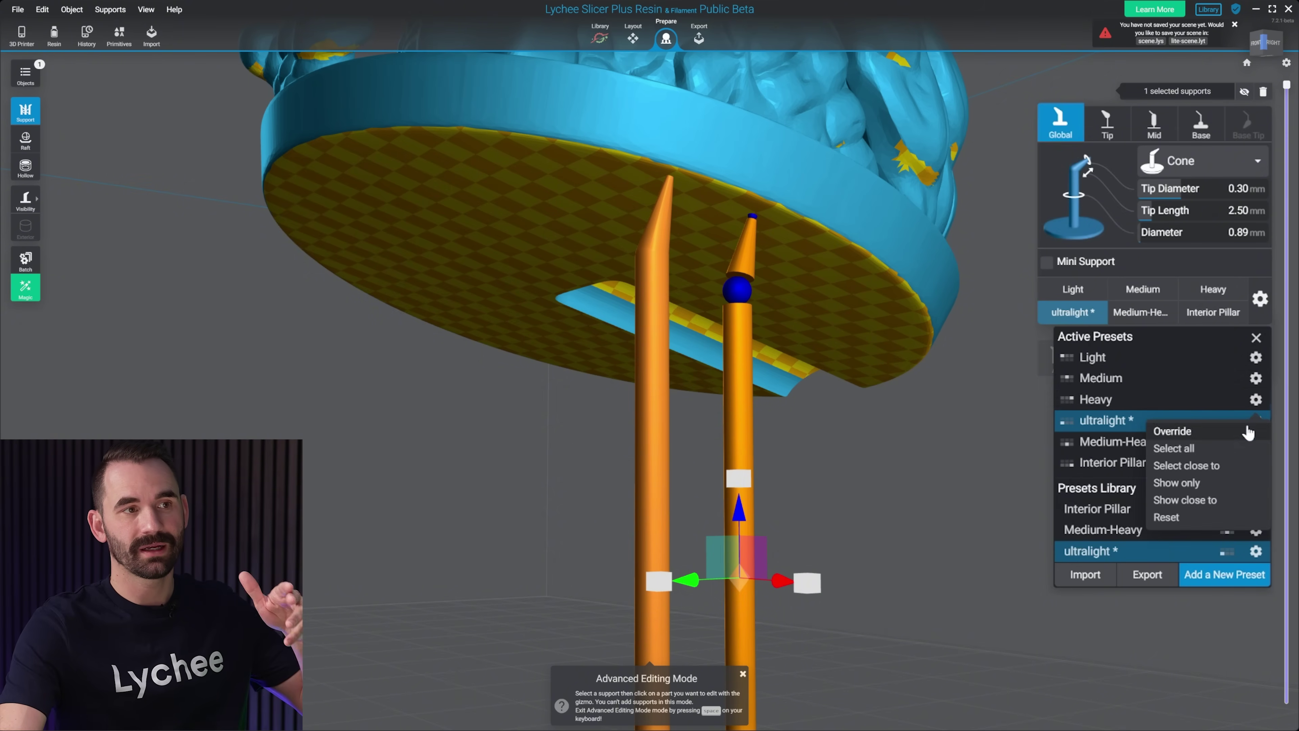
click(989, 378)
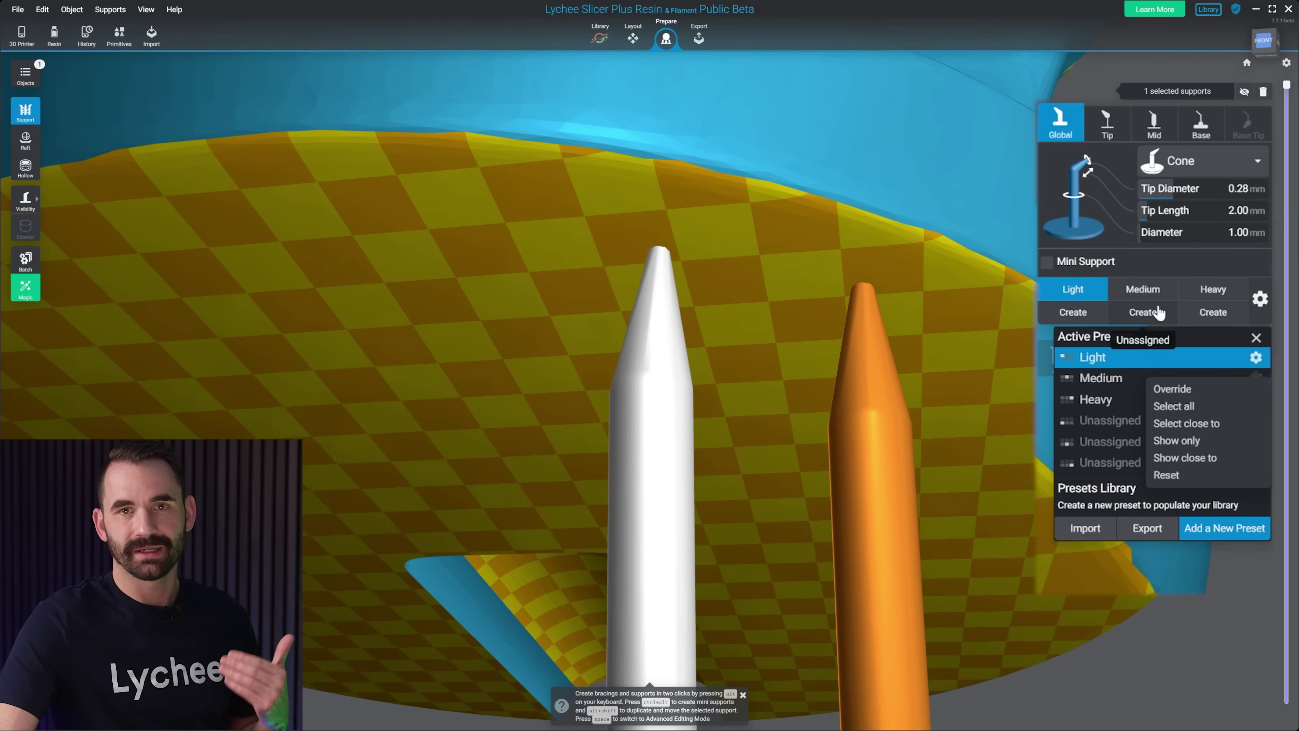
Step: Set the selected support's tip diameter to 0.30 mm and diameter to 1.10 mm, and override the Medium preset with these values
click(1243, 190)
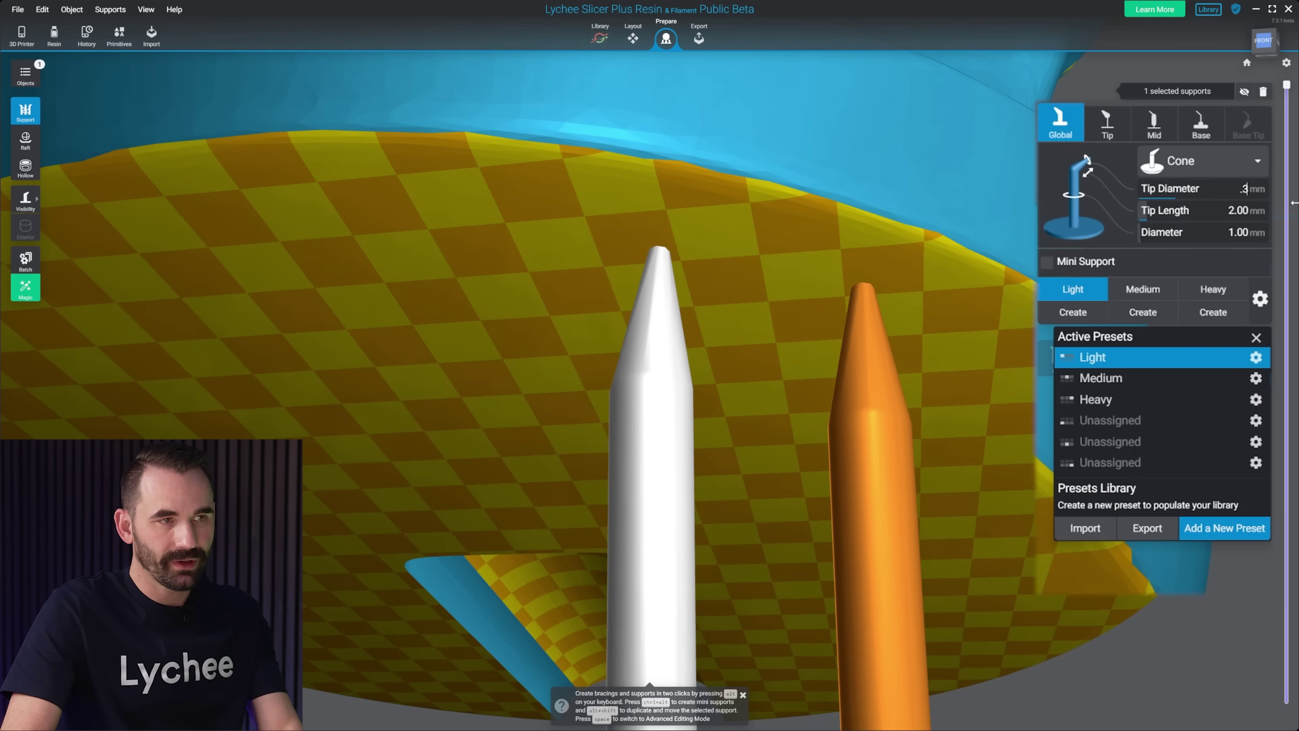
key(Tab)
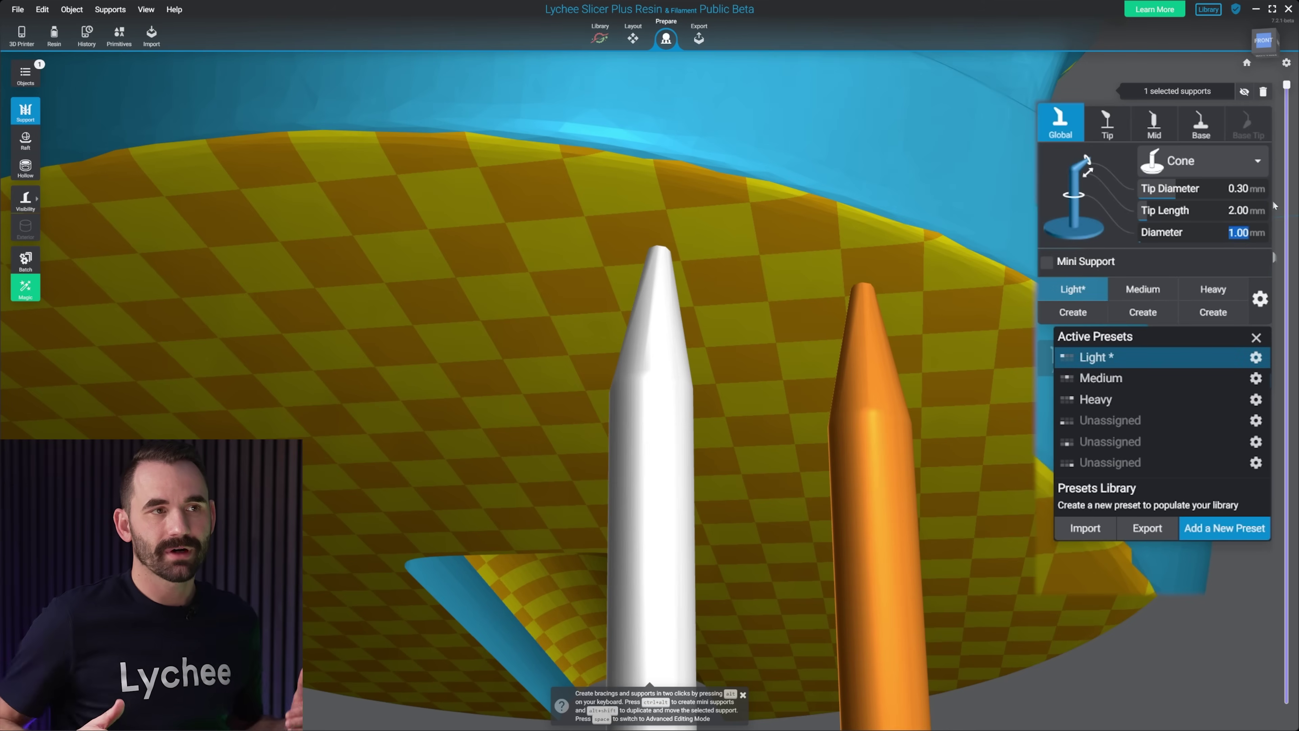
text(11)
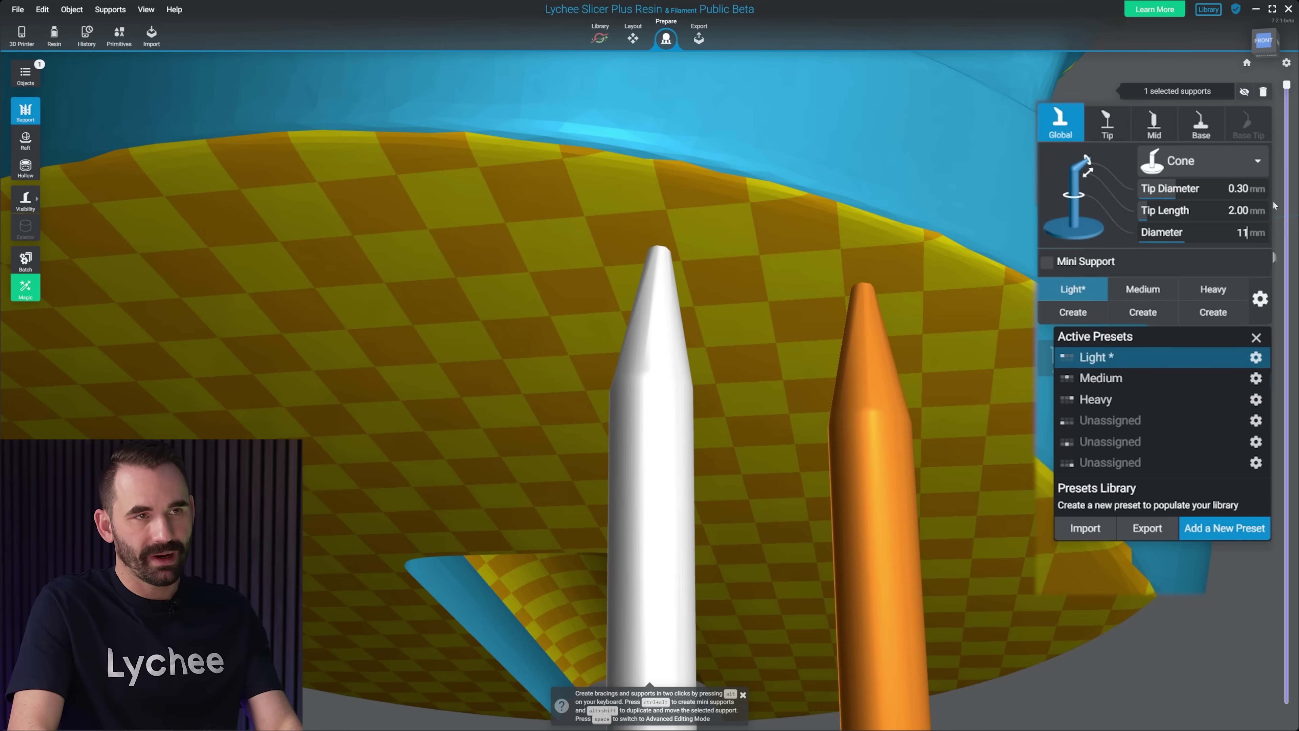
text(.1)
key(Return)
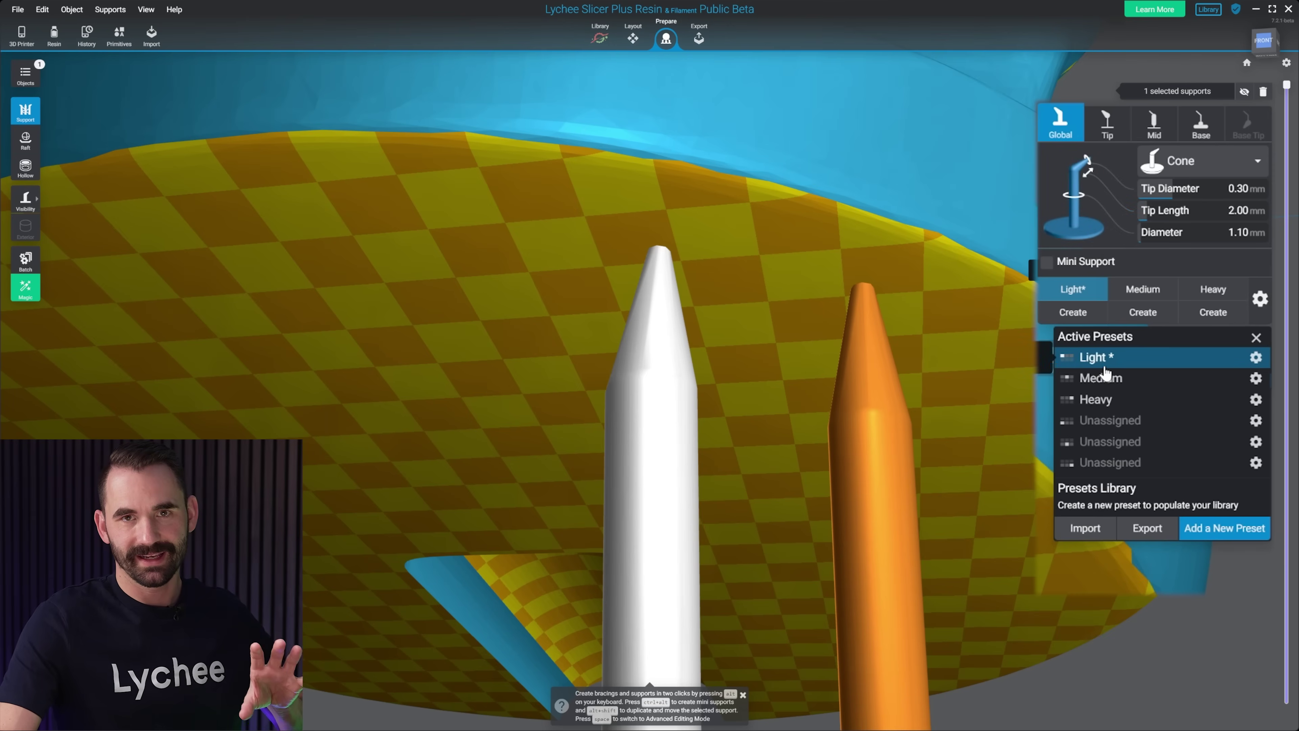
click(1256, 379)
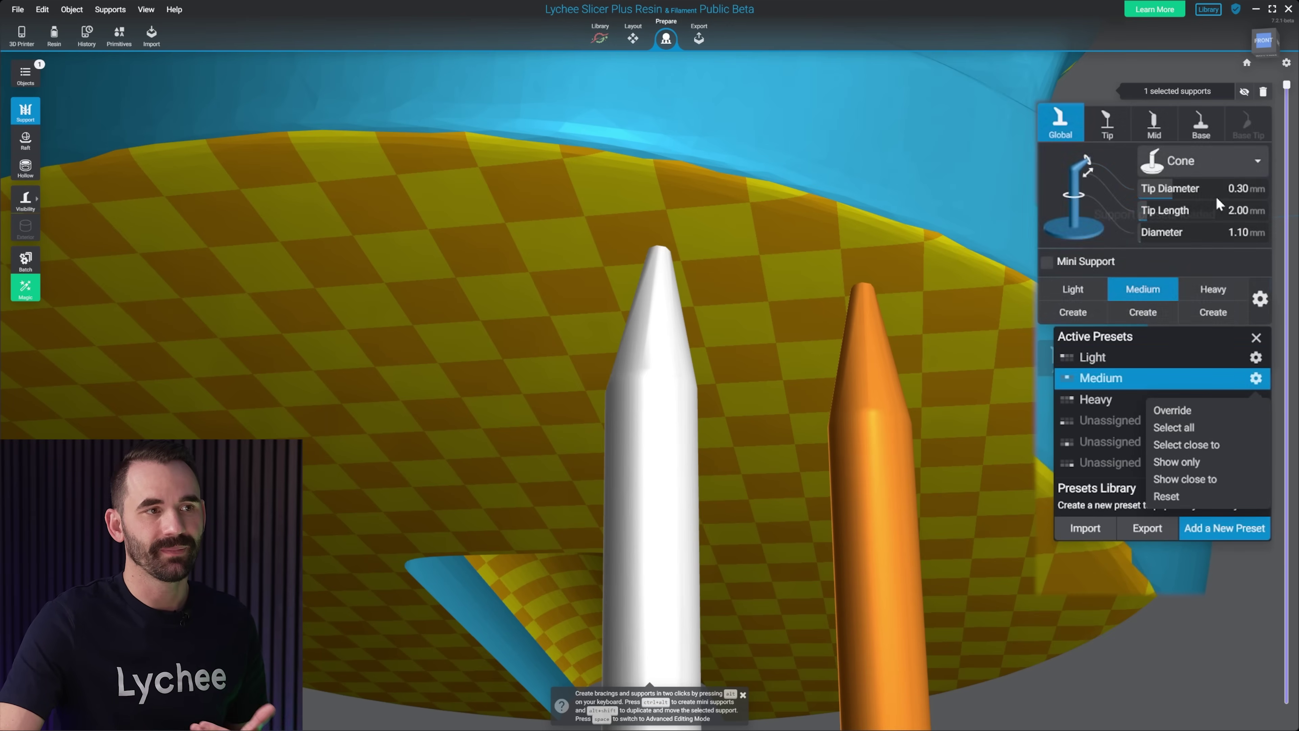
Step: Set the support's tip diameter to 0.40 mm and diameter to 1.30 mm, and override the Heavy preset with these values
click(1237, 189)
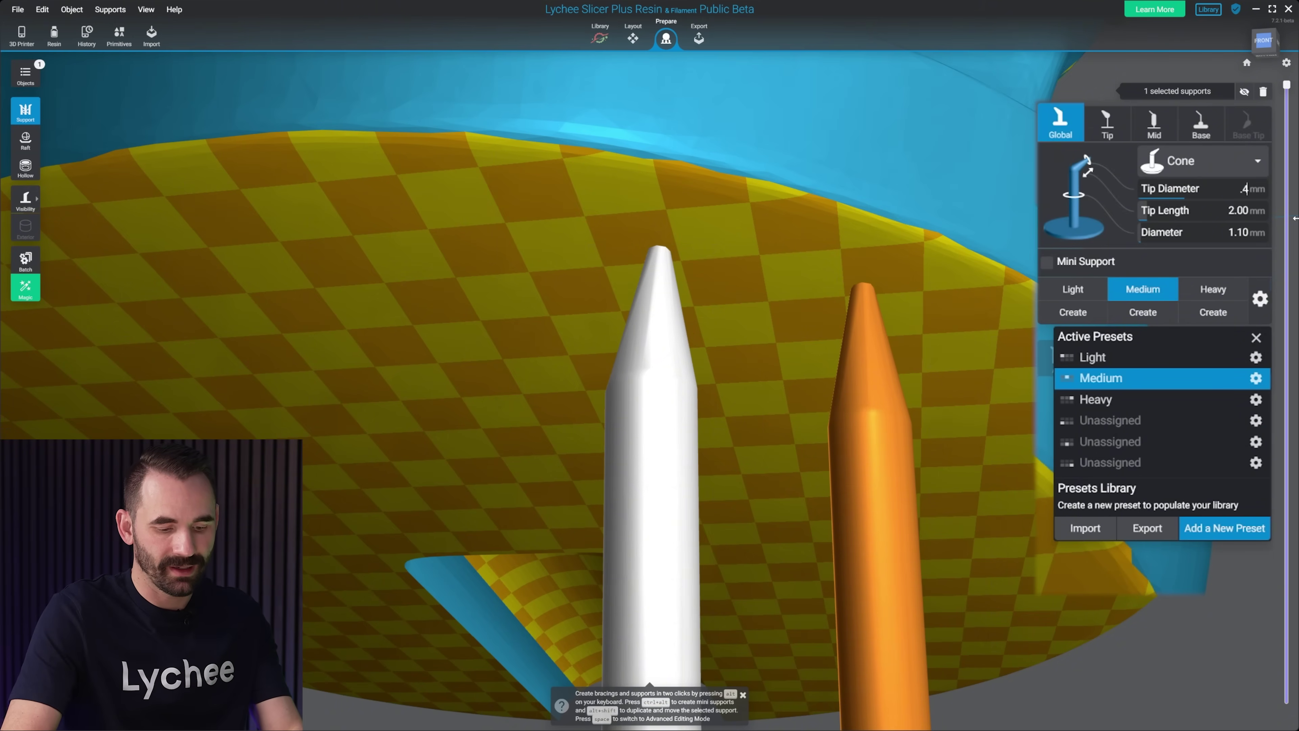
key(Return)
click(1244, 236)
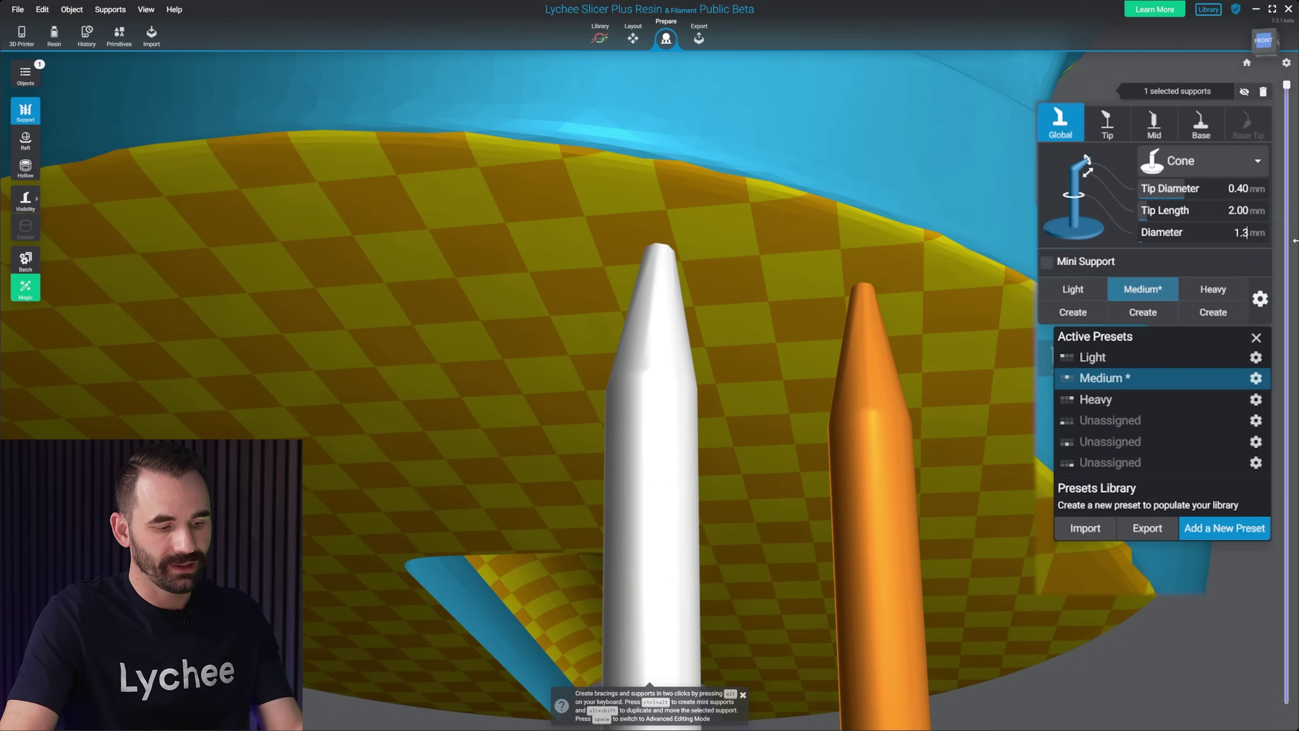
click(1256, 399)
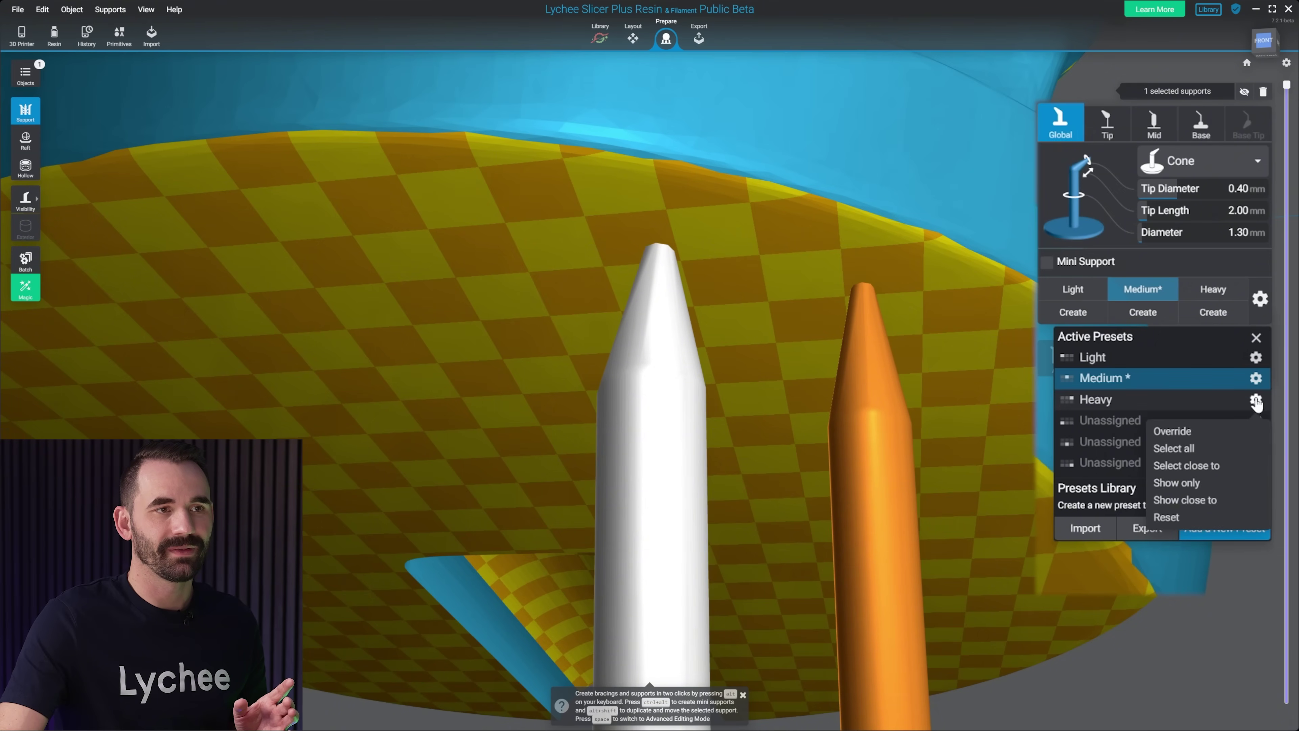
click(1209, 434)
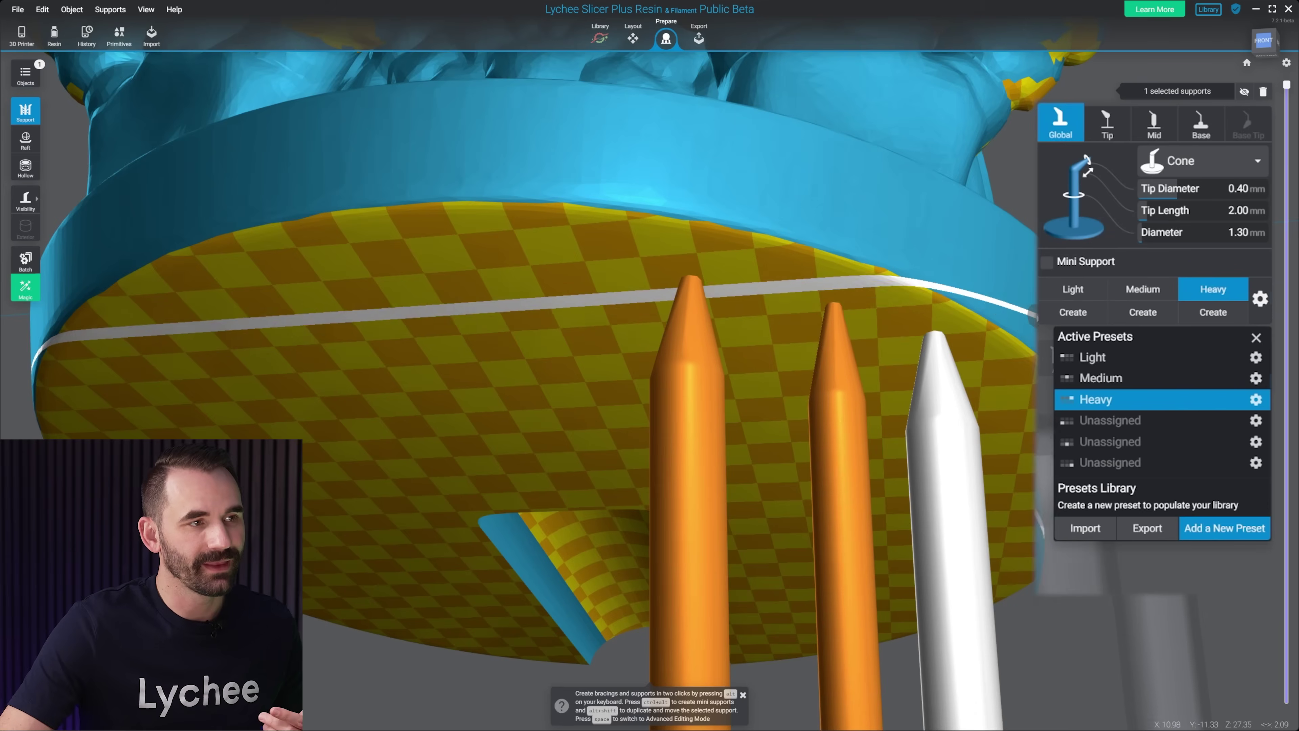
Step: Add a third support under the base using the Light preset
right_drag(869, 308, 798, 337)
click(1072, 289)
right_drag(869, 358, 911, 333)
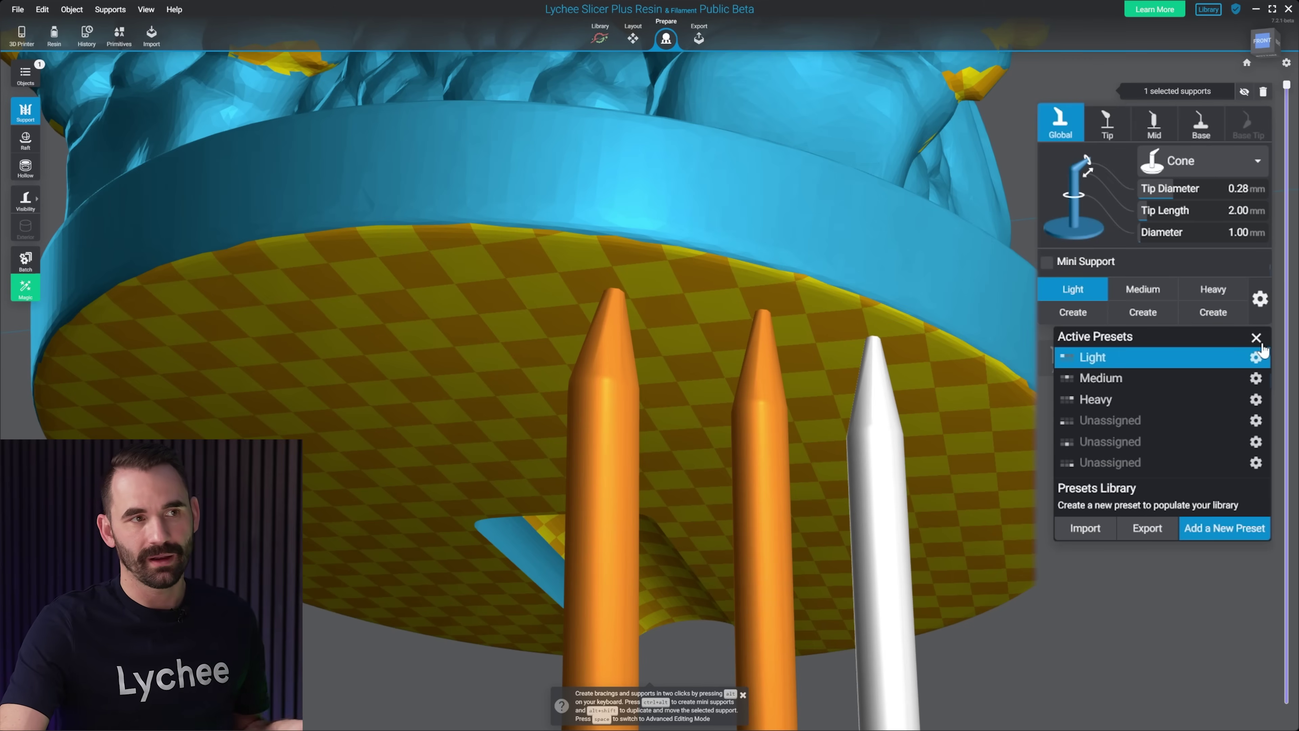
Step: Close the preset manager and create a supports preset named M-L in the first unassigned slot
click(1256, 338)
scroll(635, 358, down, 5)
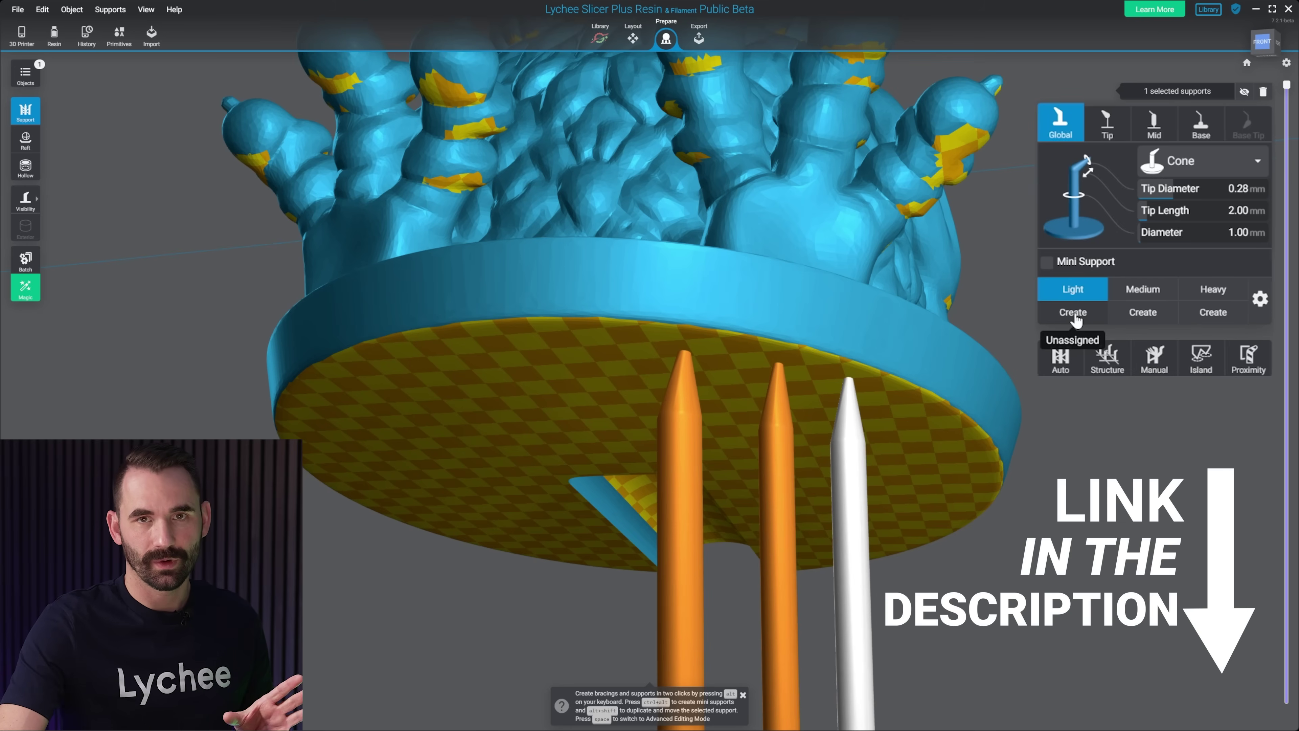
click(1074, 313)
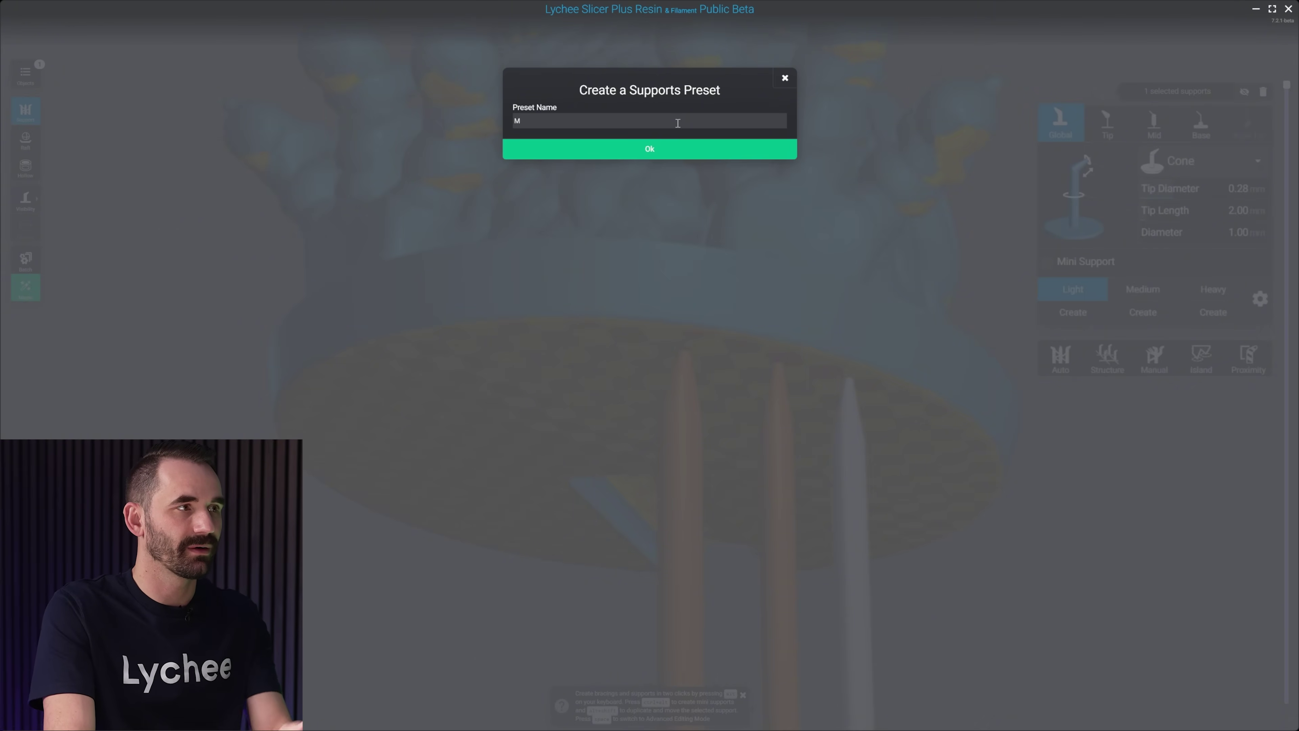
key(Return)
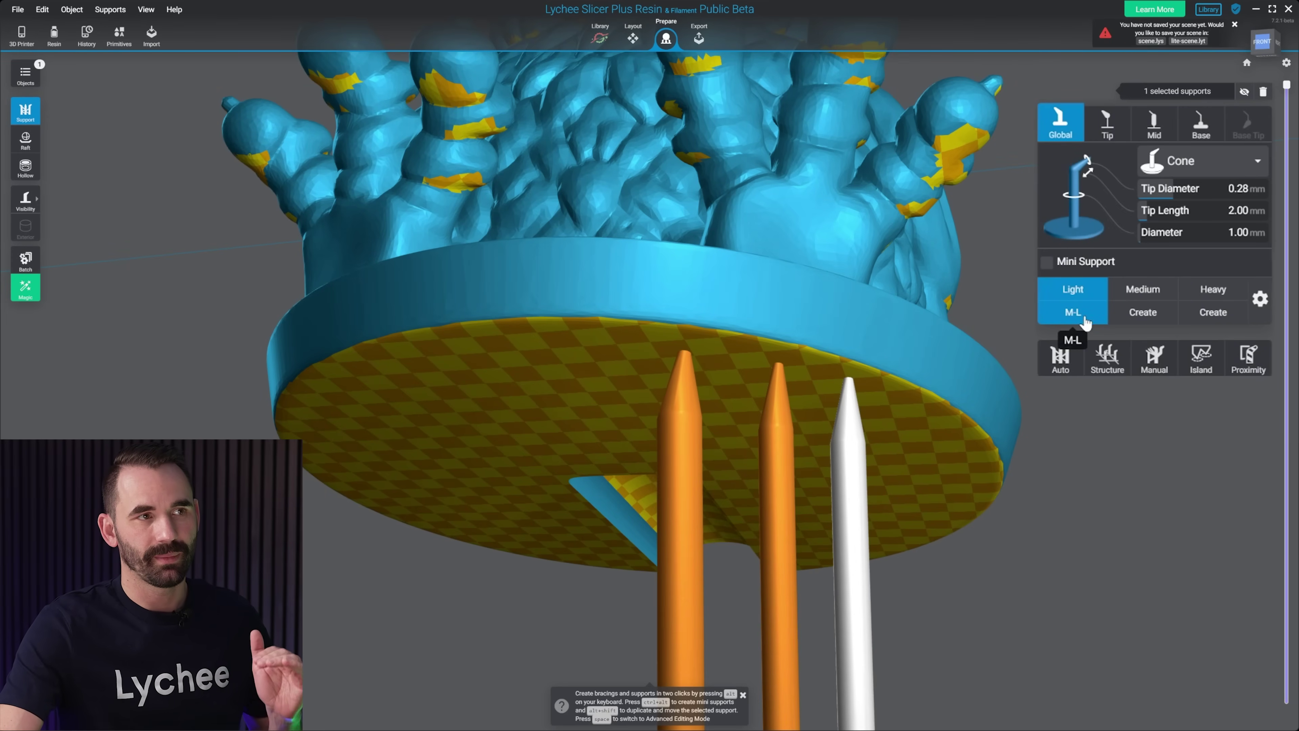
Step: Set the support's tip diameter to 1.00 mm and diameter to 1.10 mm, and override the M-L preset with these values
click(1144, 291)
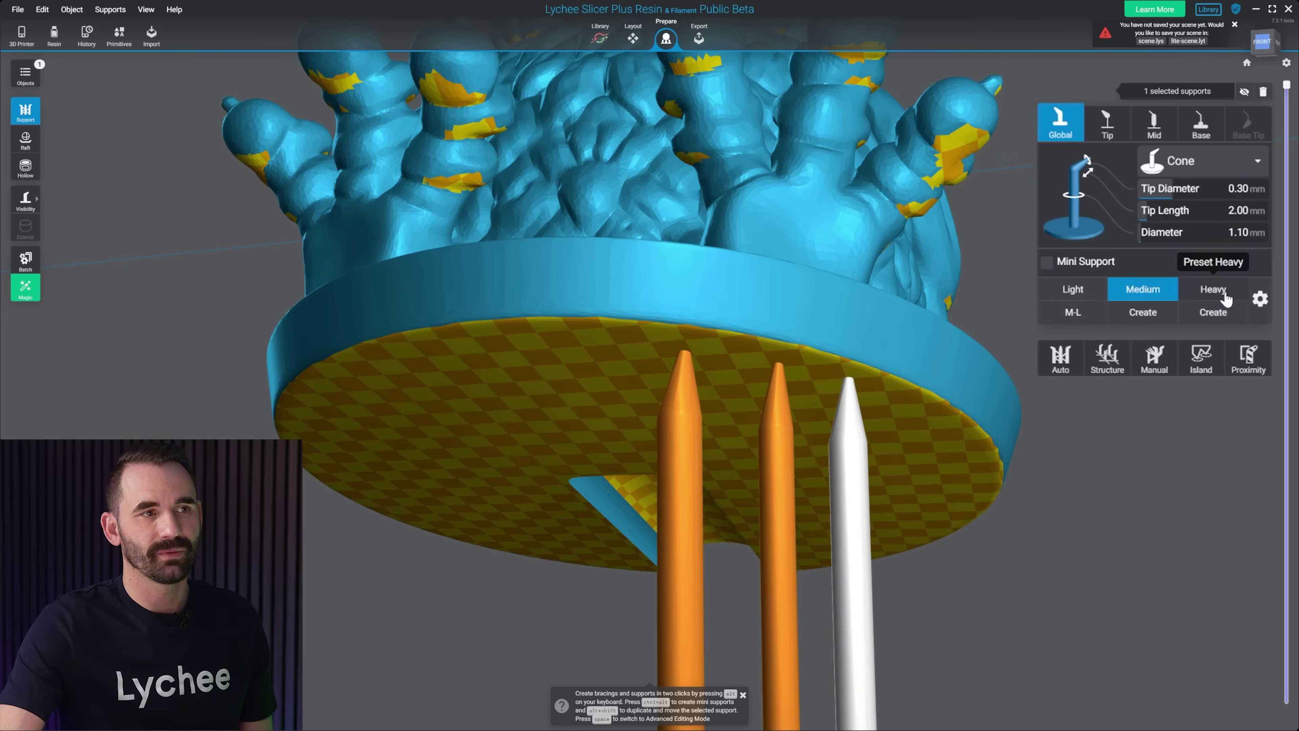
click(1241, 195)
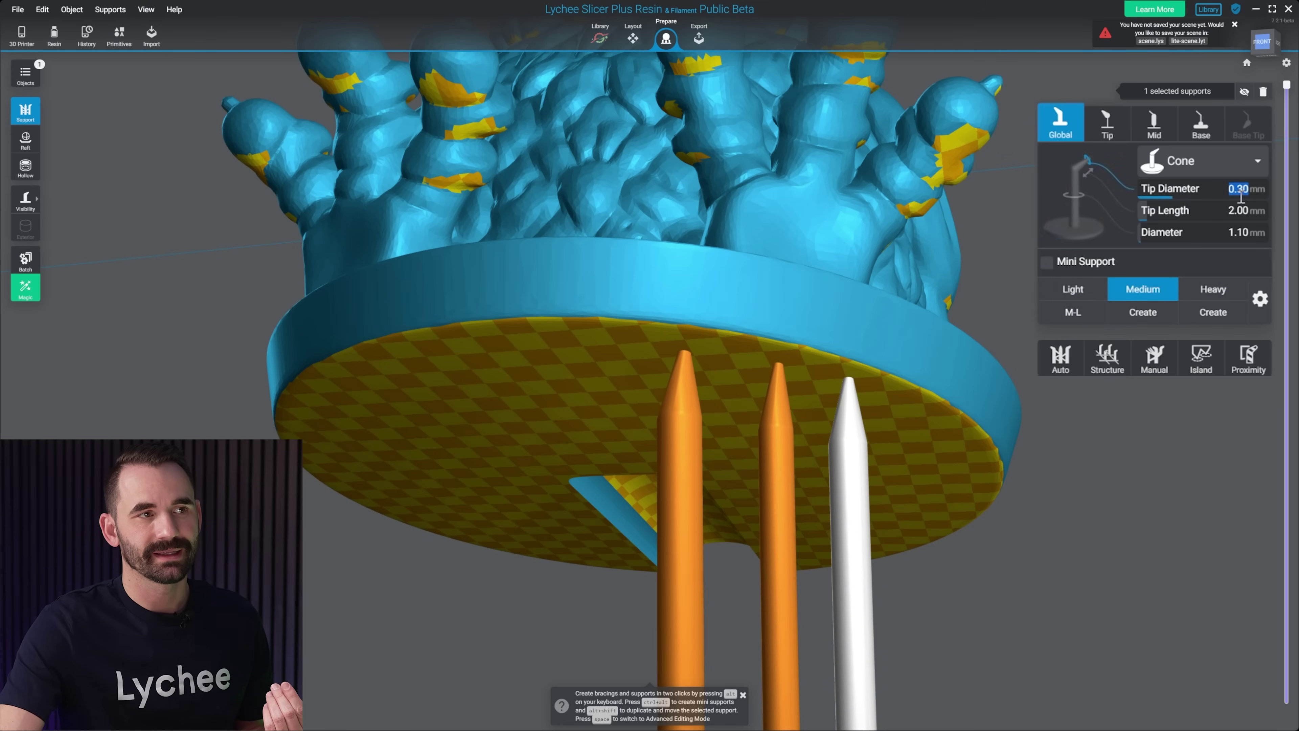
click(1259, 299)
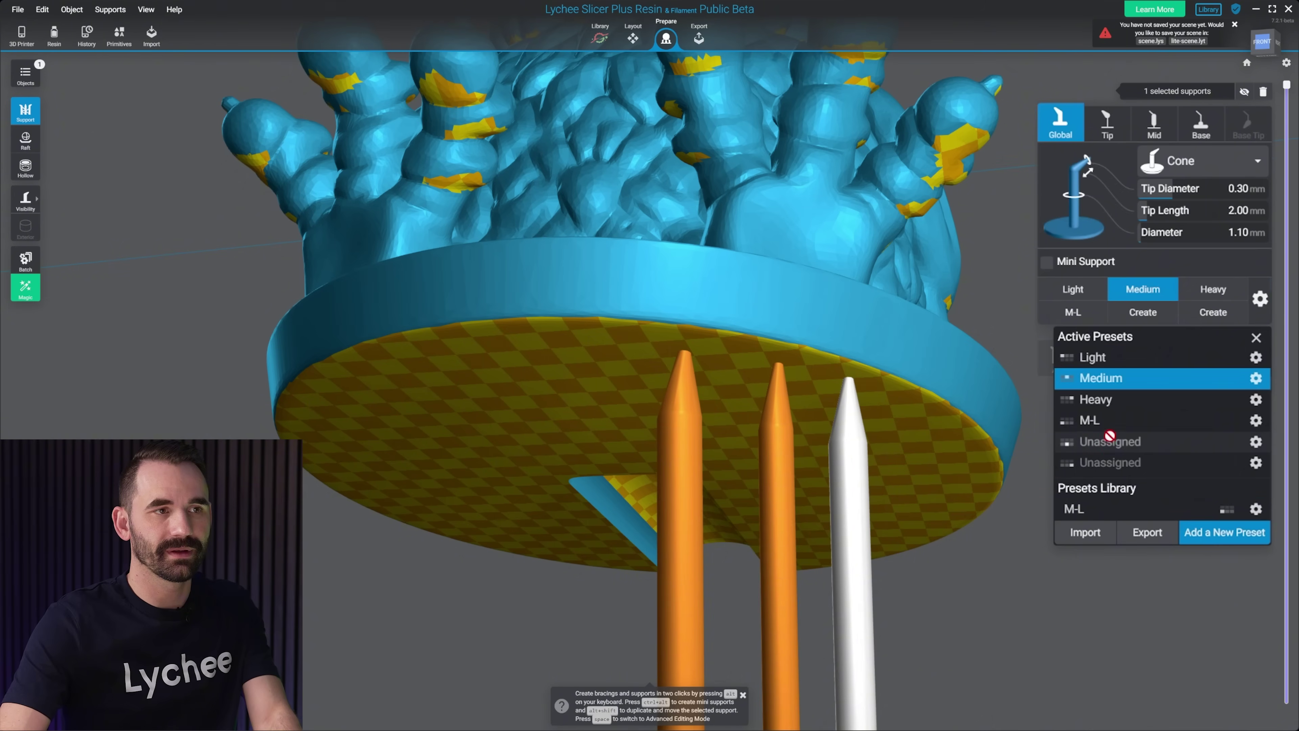
click(1138, 429)
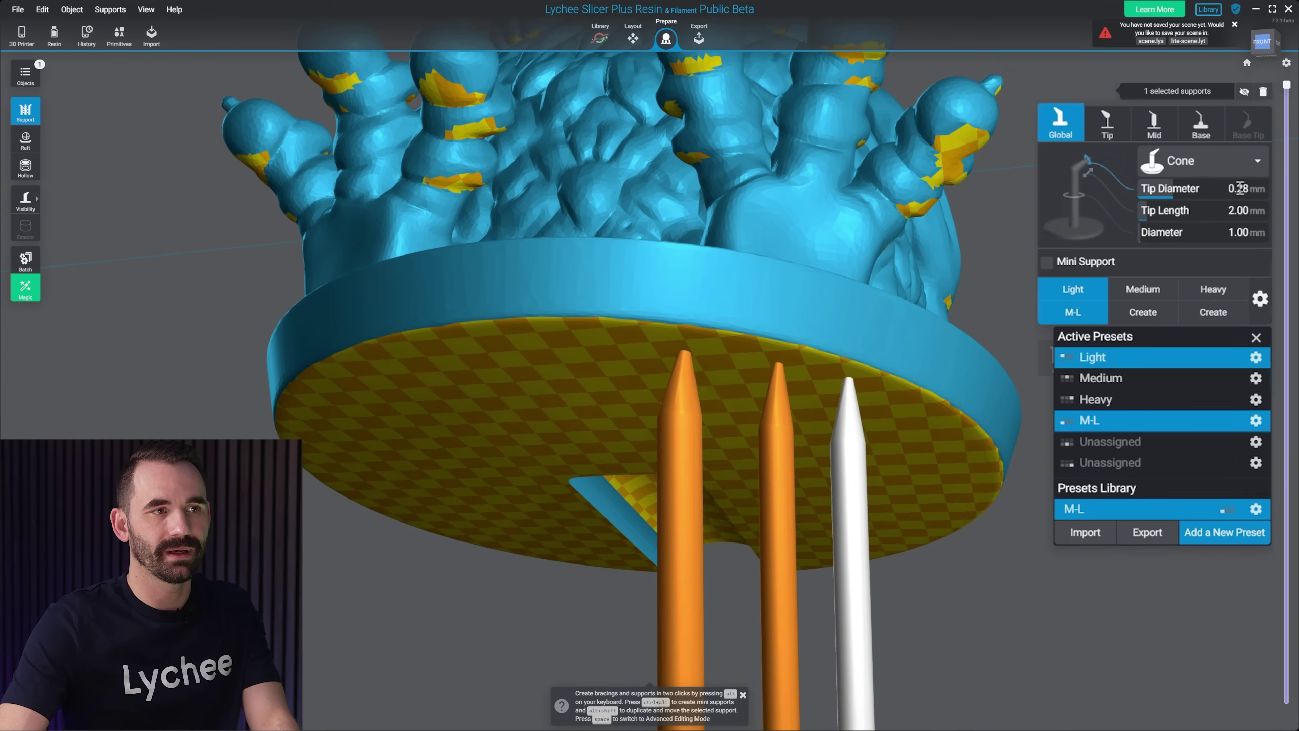
click(1246, 200)
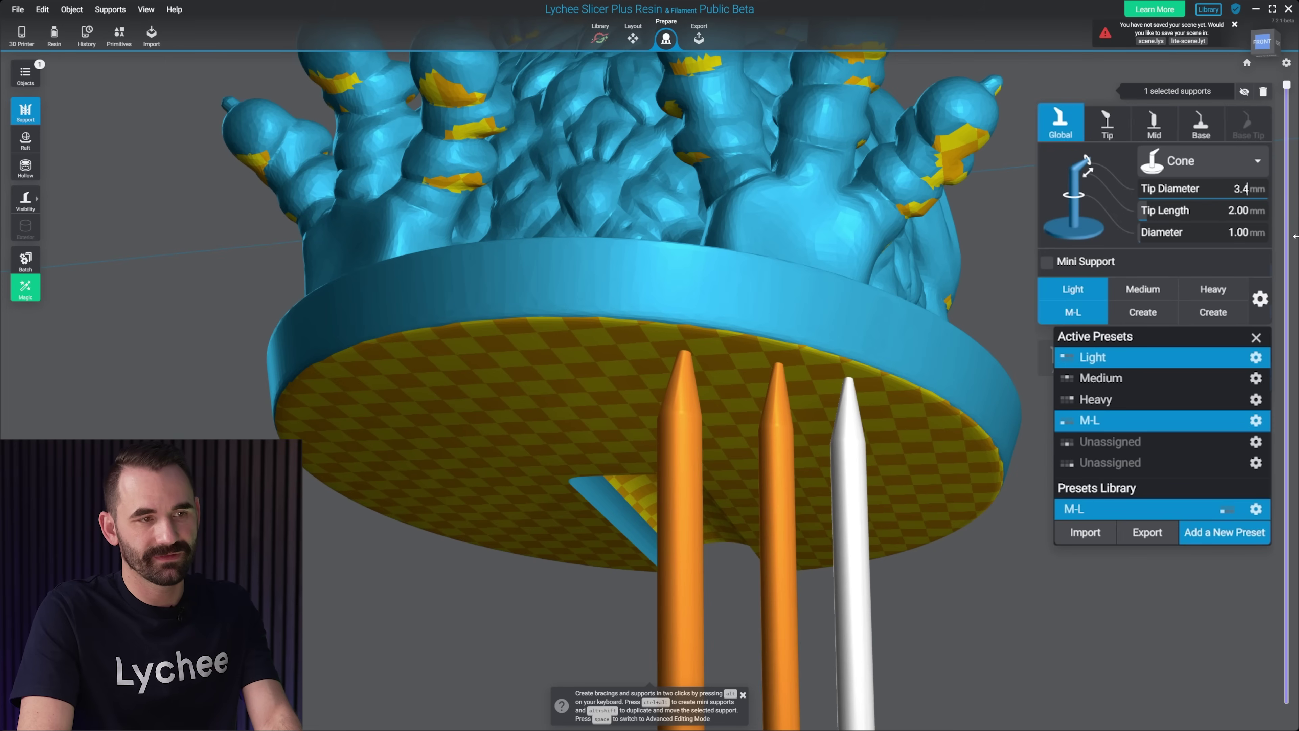
key(Tab)
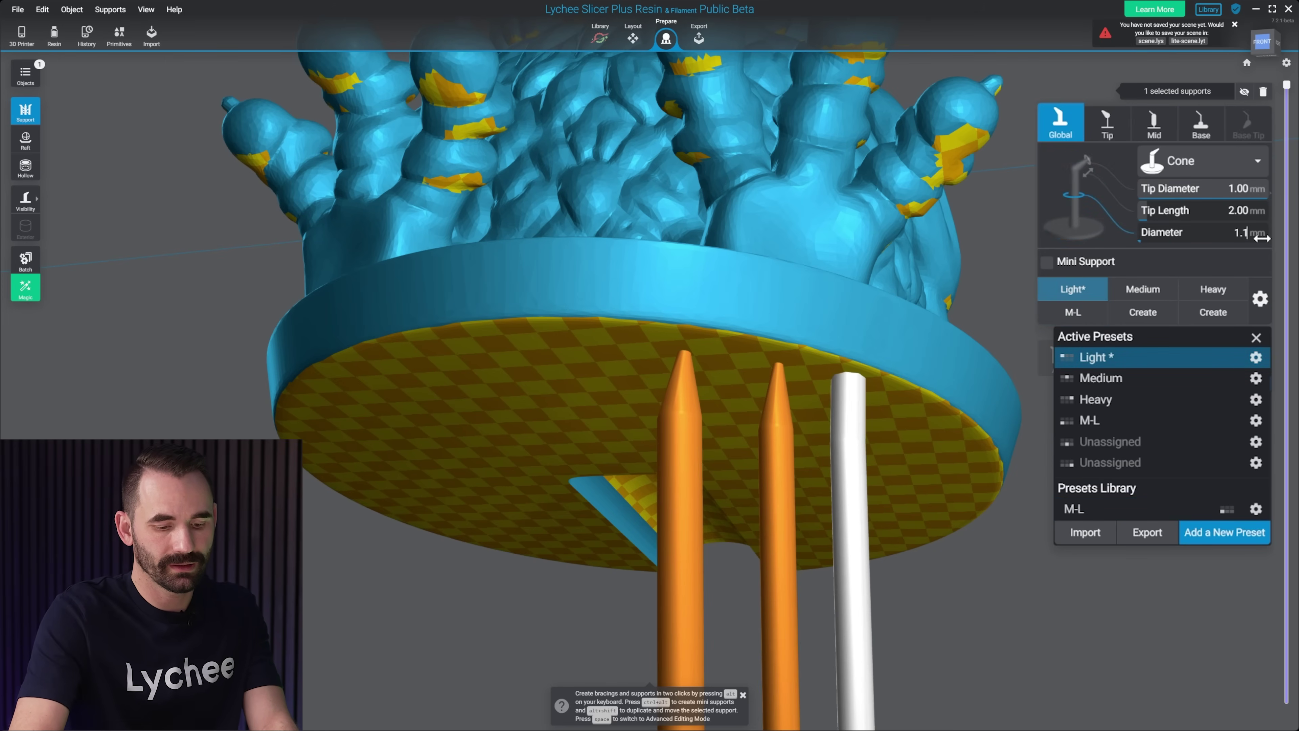
click(1256, 510)
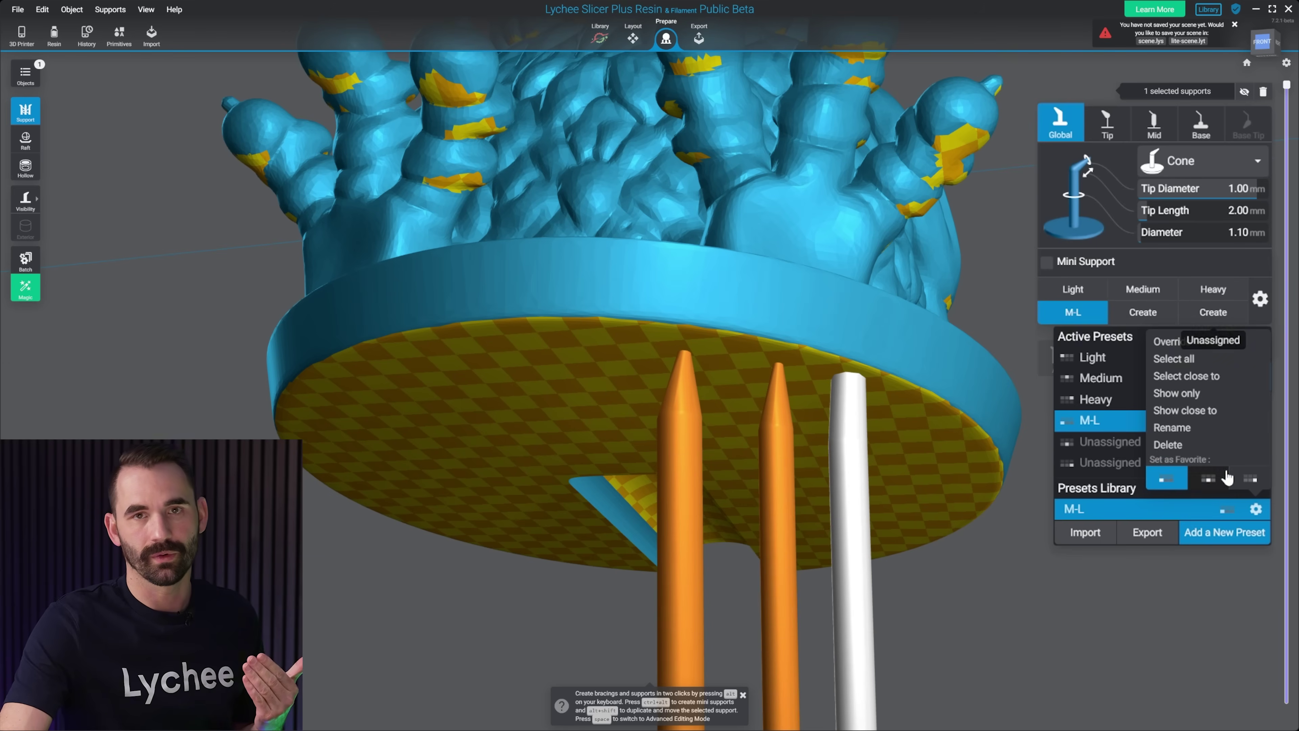
Step: Try the M-L preset in each of the three favorite slots and return it to the first slot
click(1225, 479)
click(1250, 481)
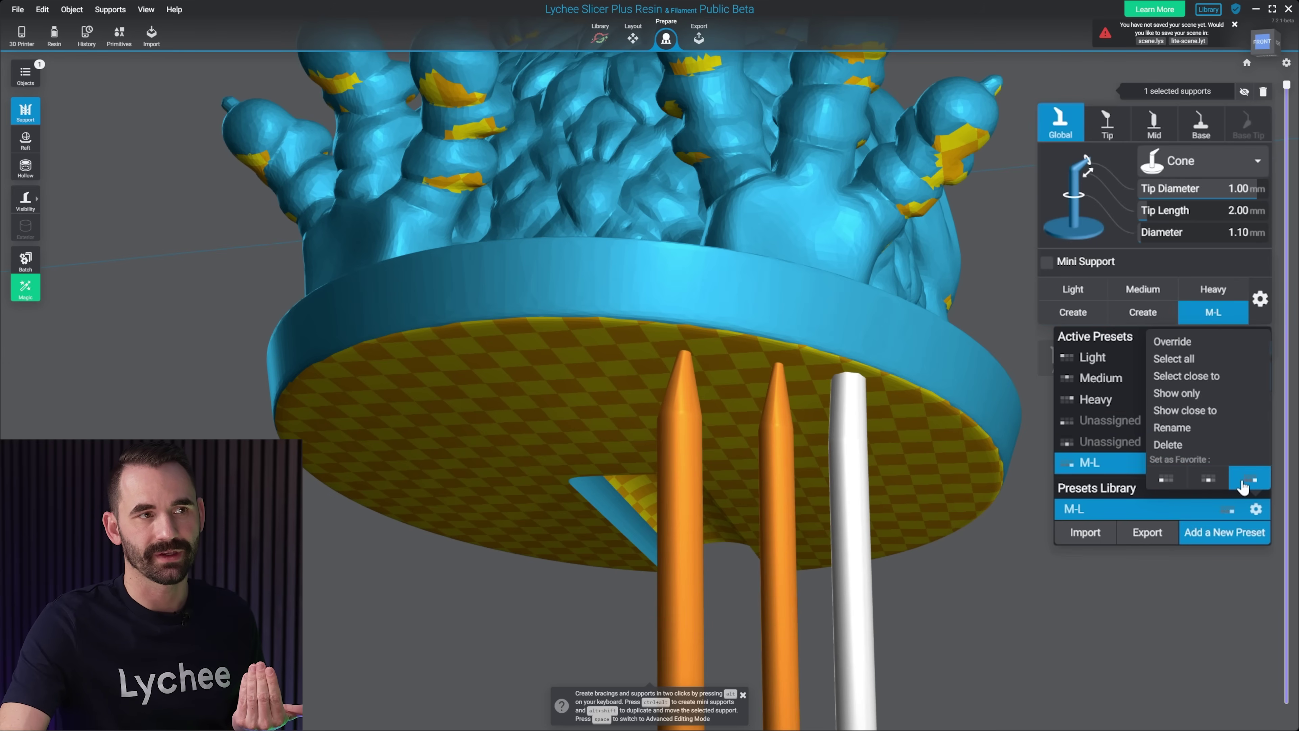
click(1213, 480)
click(1157, 485)
click(1212, 485)
click(1237, 485)
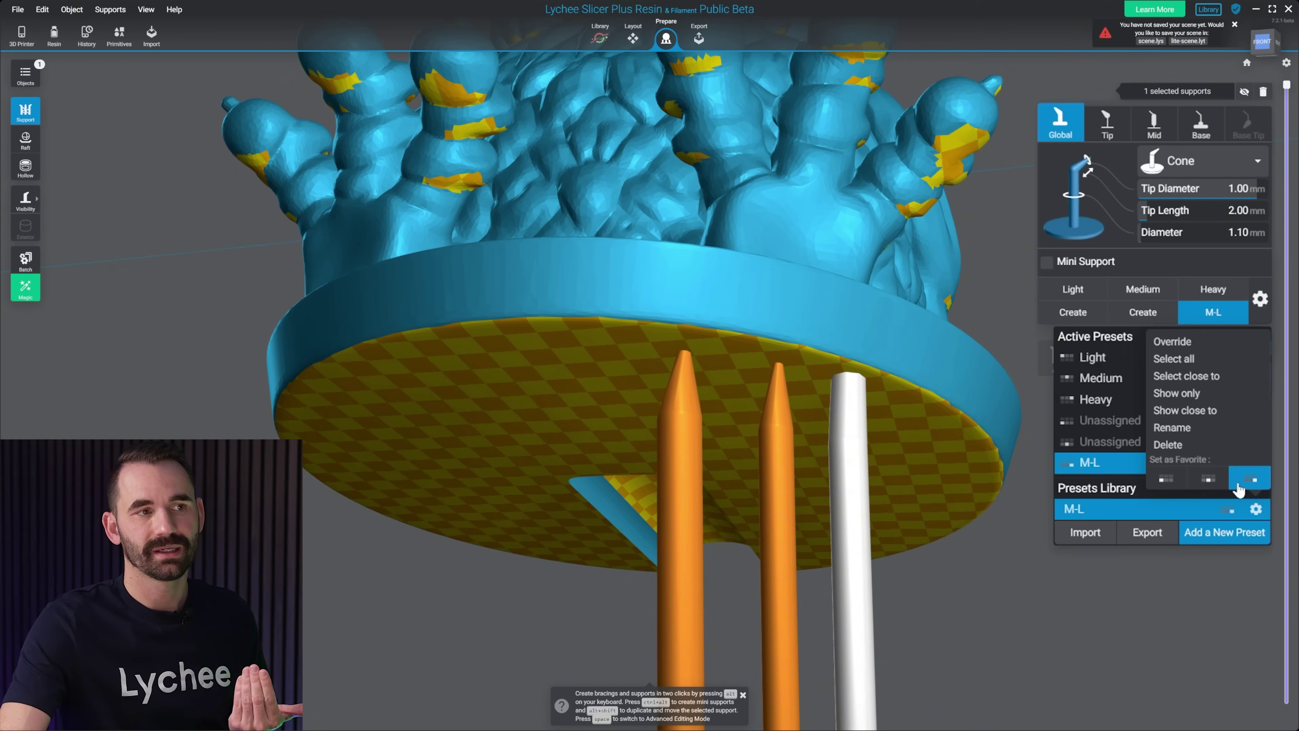
click(1209, 480)
click(1166, 480)
click(1257, 510)
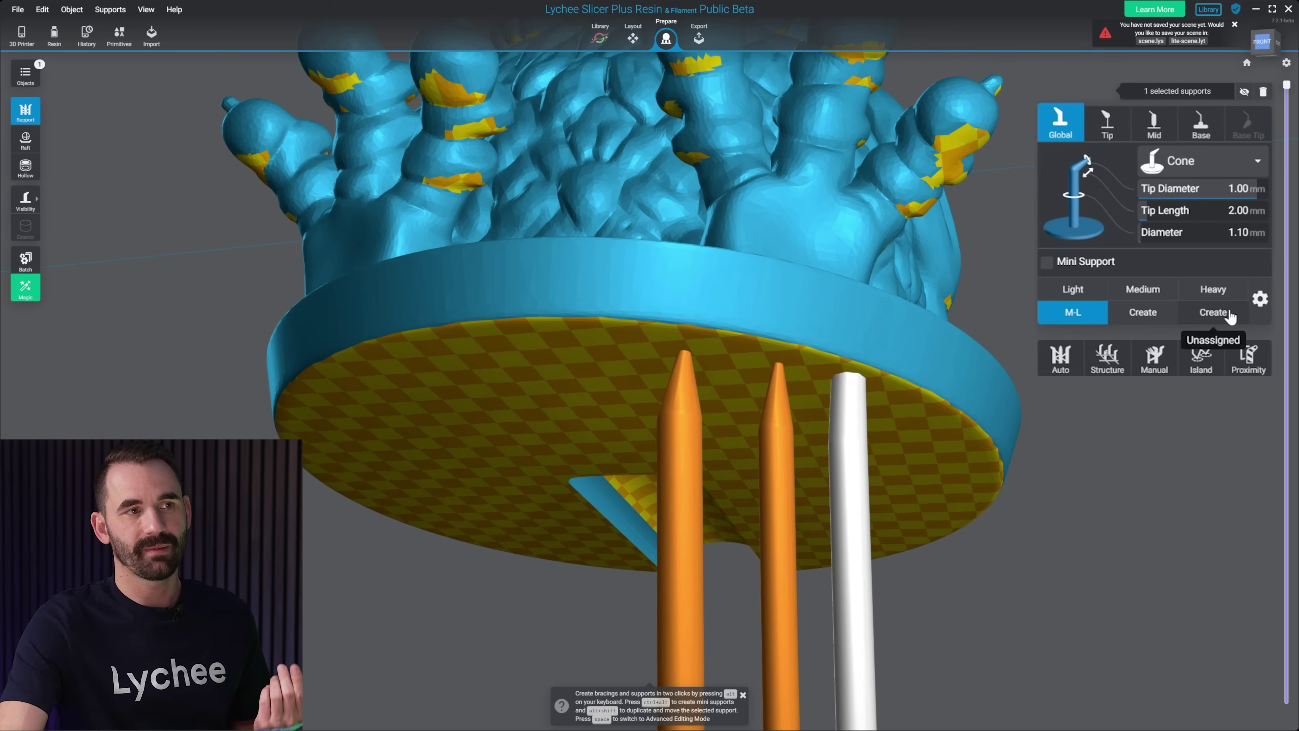
Step: Create a supports preset named dsdff in the third custom slot
click(1230, 317)
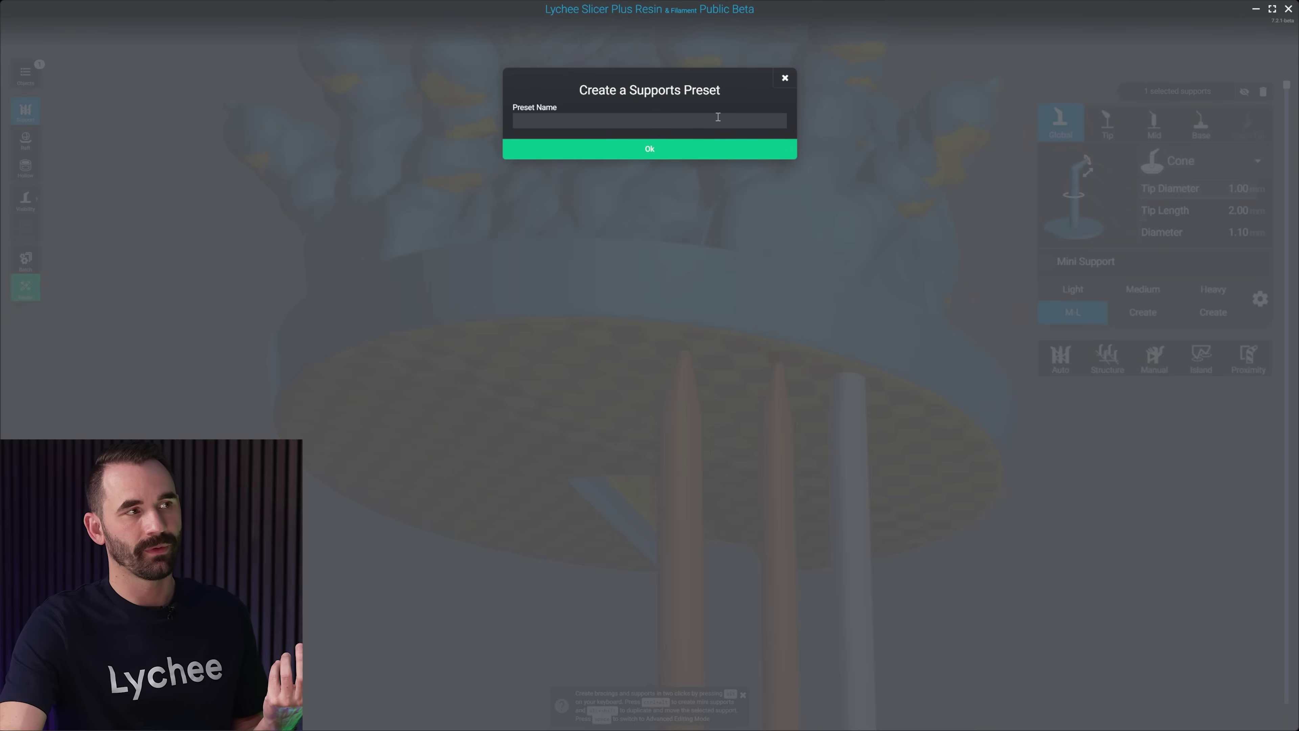
text(dsdff)
key(Return)
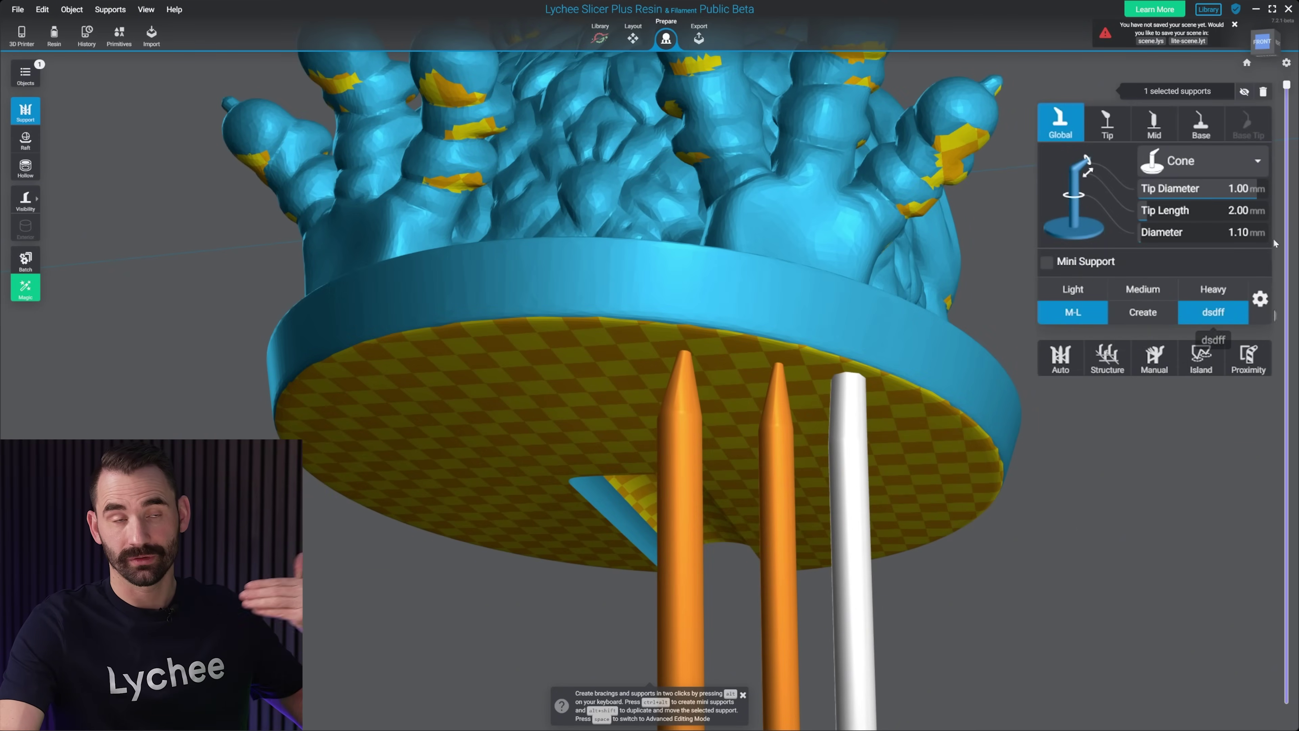
Step: Create a new supports preset named ewrewrew in the preset library and assign it to the middle favorite slot
click(1260, 300)
click(1232, 554)
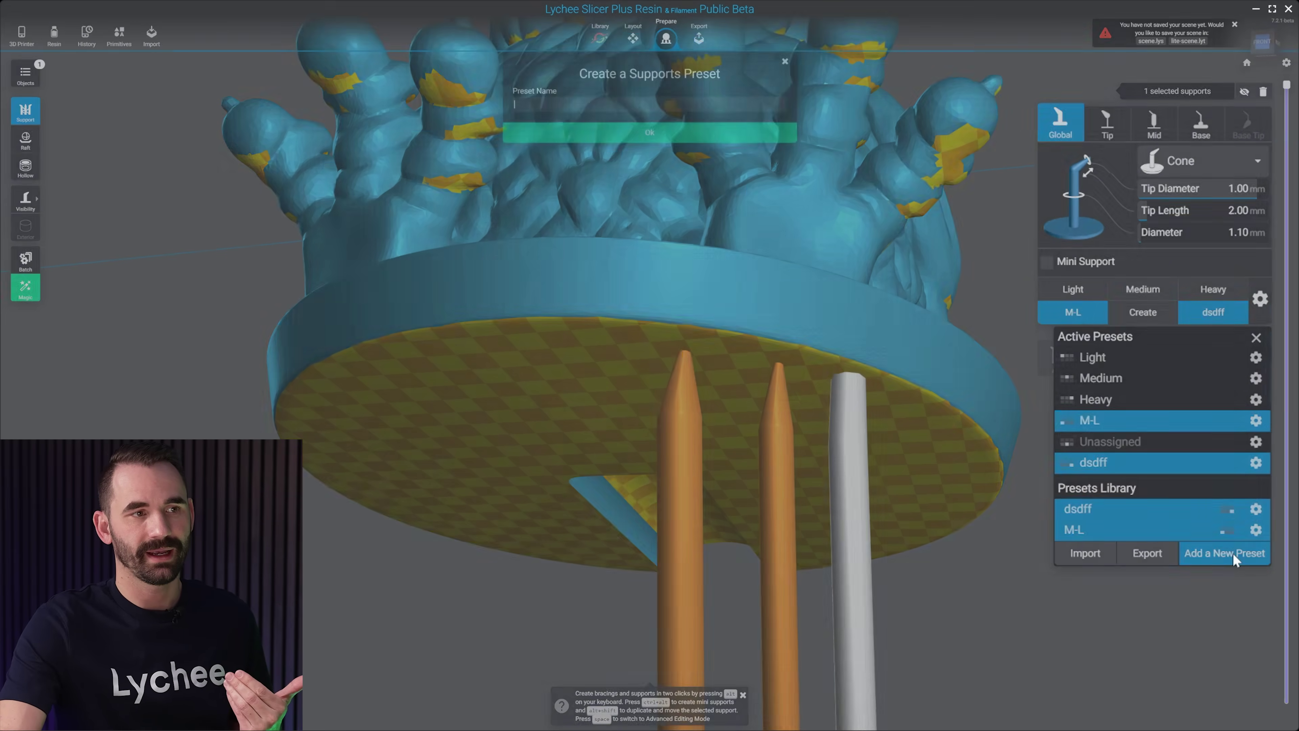
click(659, 154)
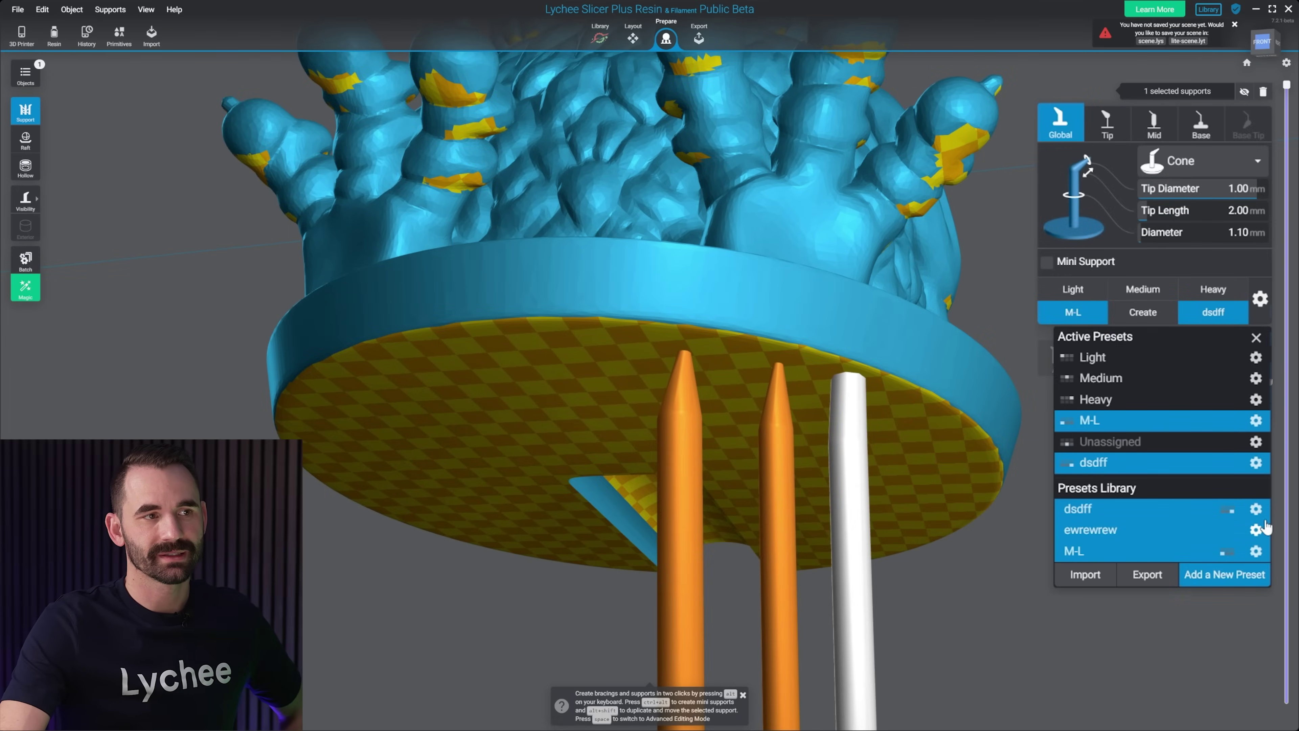
click(1257, 530)
click(1220, 504)
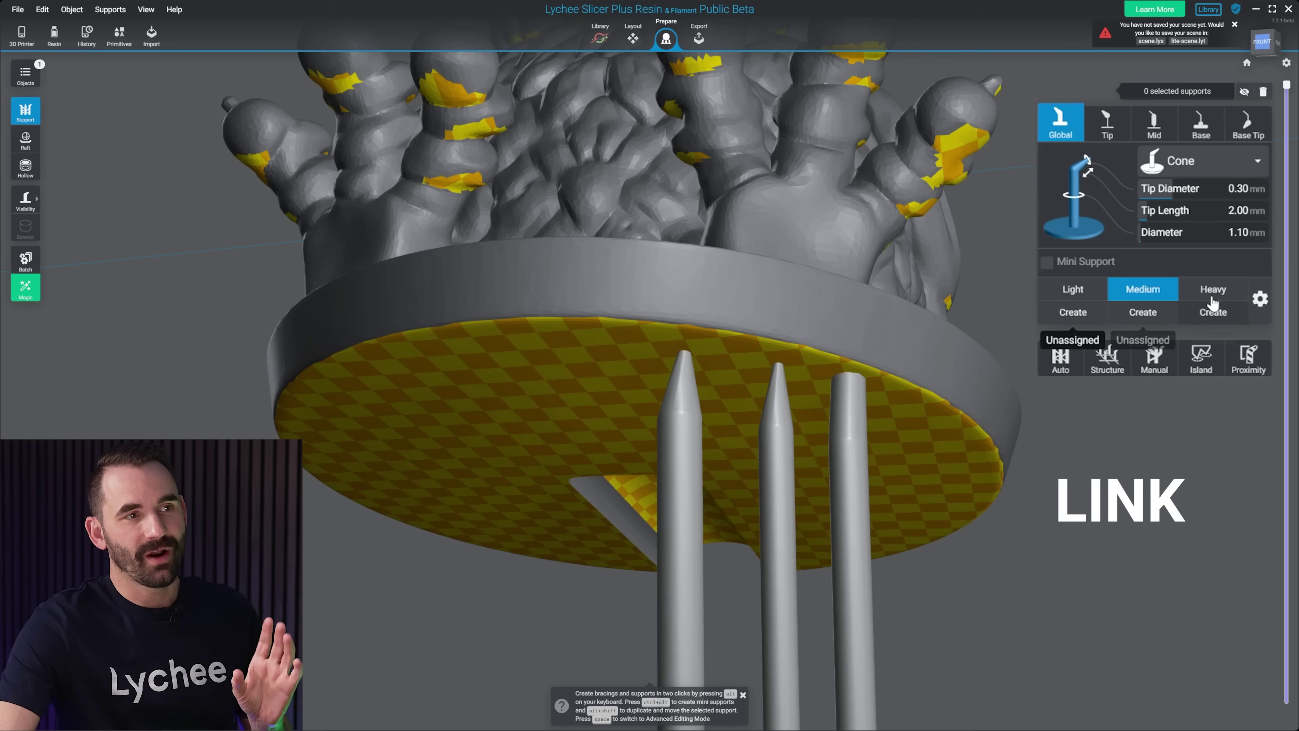
Step: Import all six presets from the preset file, overriding the existing Light, Medium and Heavy presets
click(1260, 298)
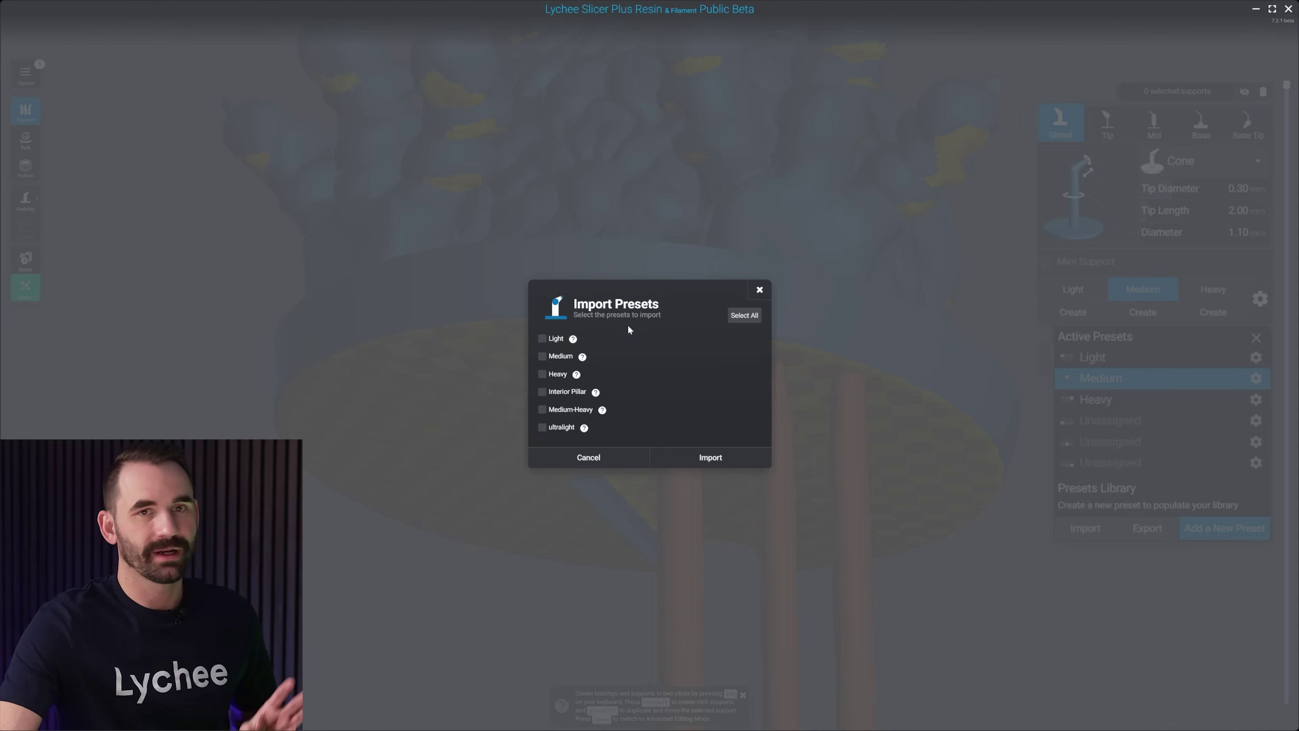
mouse_move(573, 340)
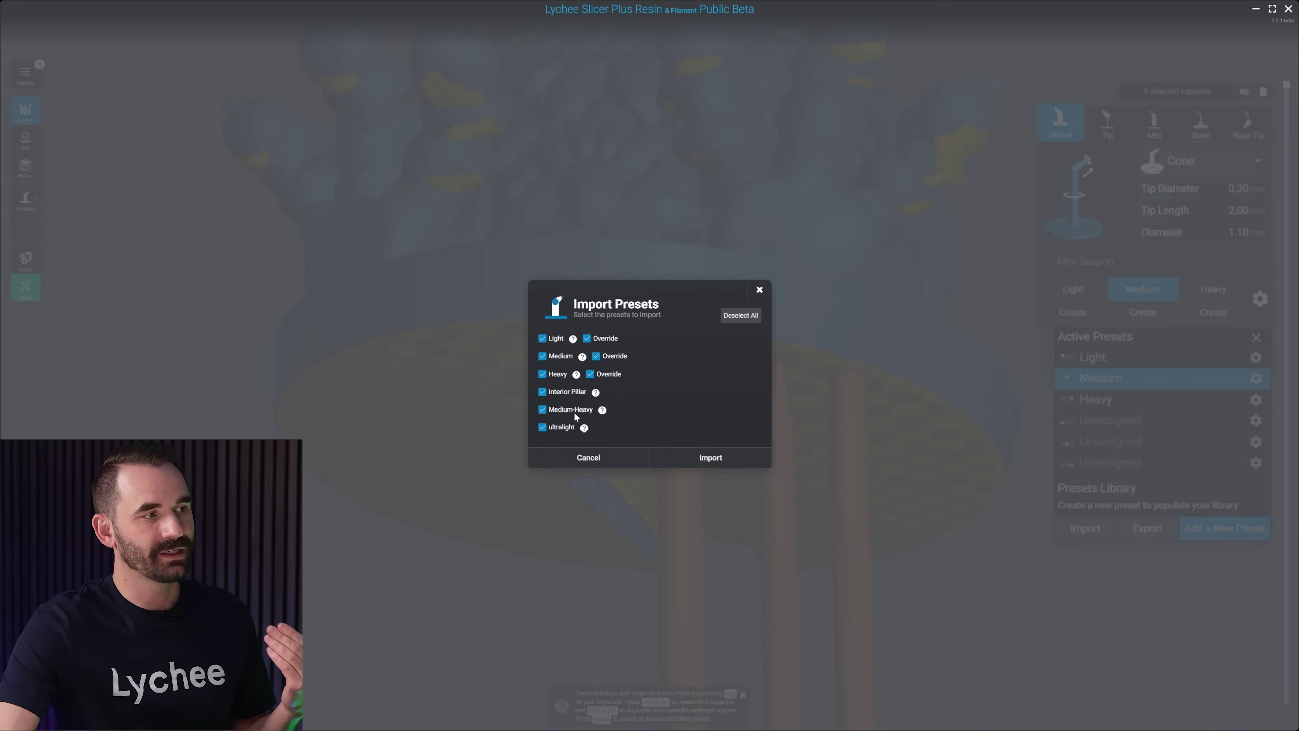
click(702, 458)
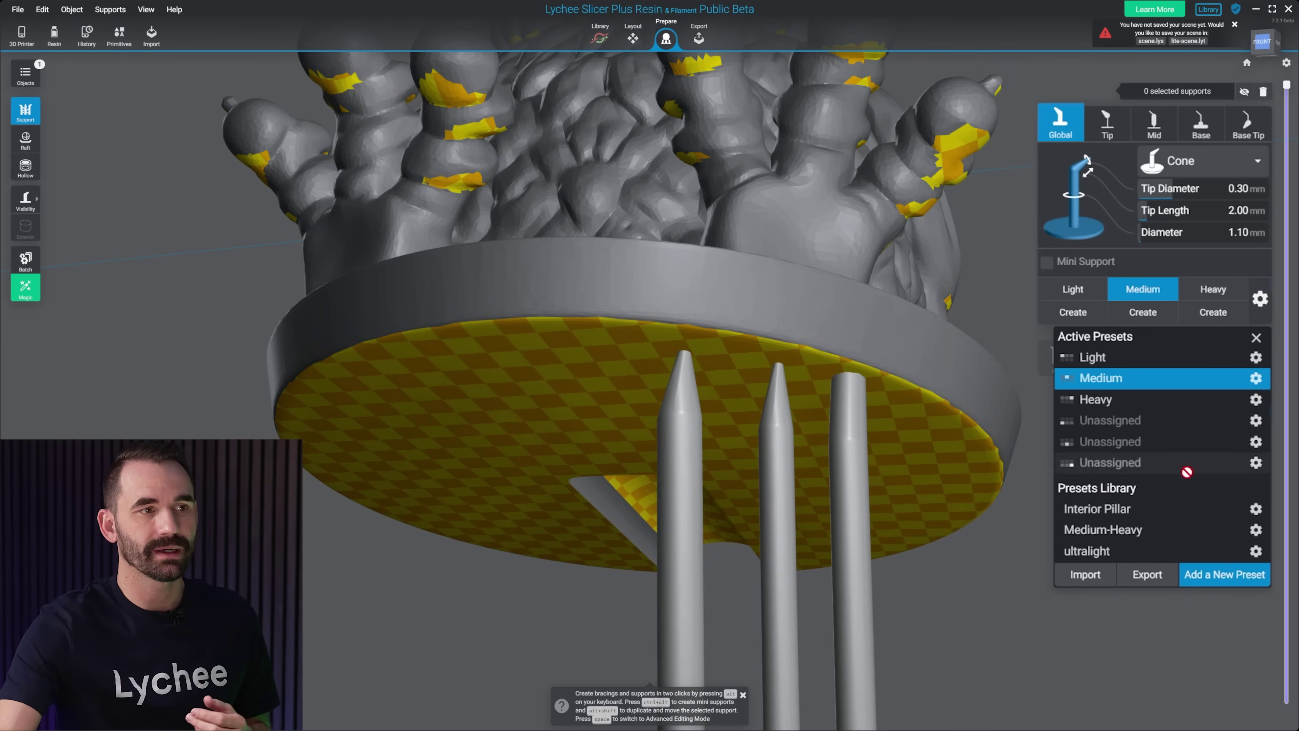
Step: Assign the Interior Pillar preset to the third favorite slot and Medium-Heavy to the second
click(1256, 509)
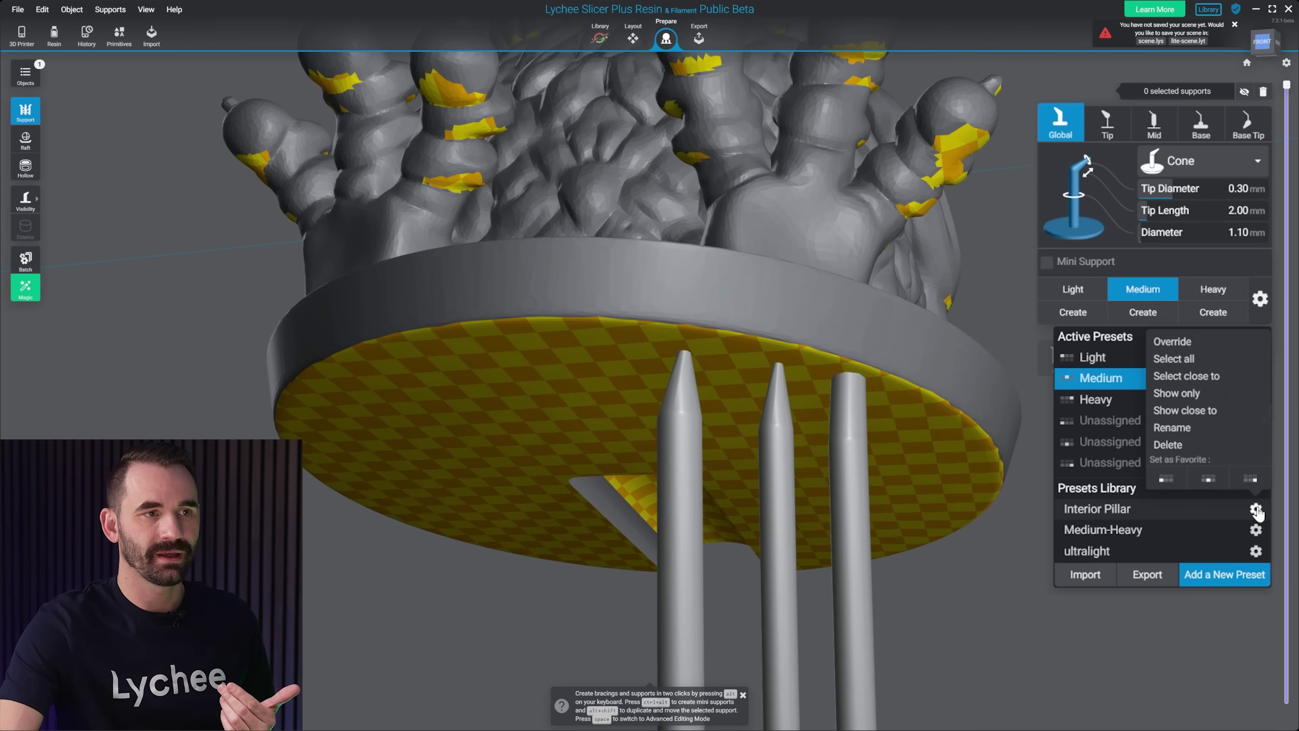
click(1250, 479)
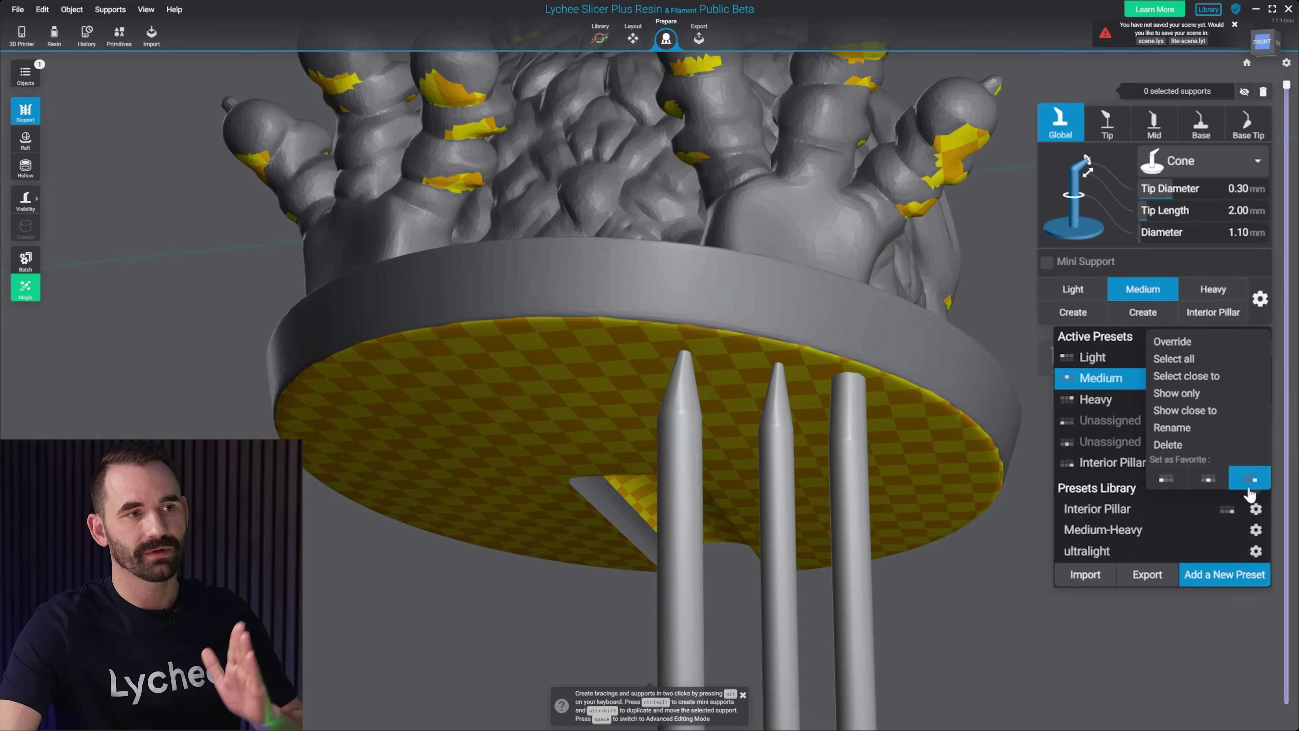
click(1256, 529)
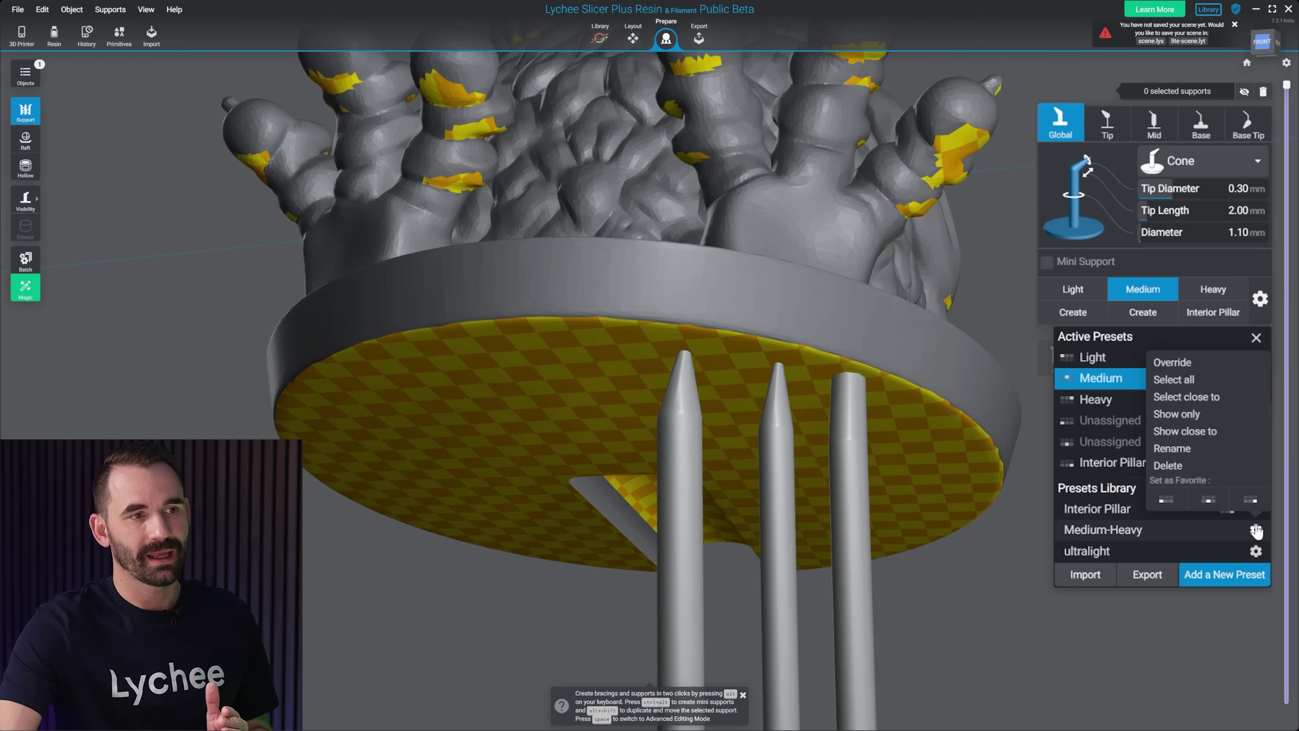
click(1219, 508)
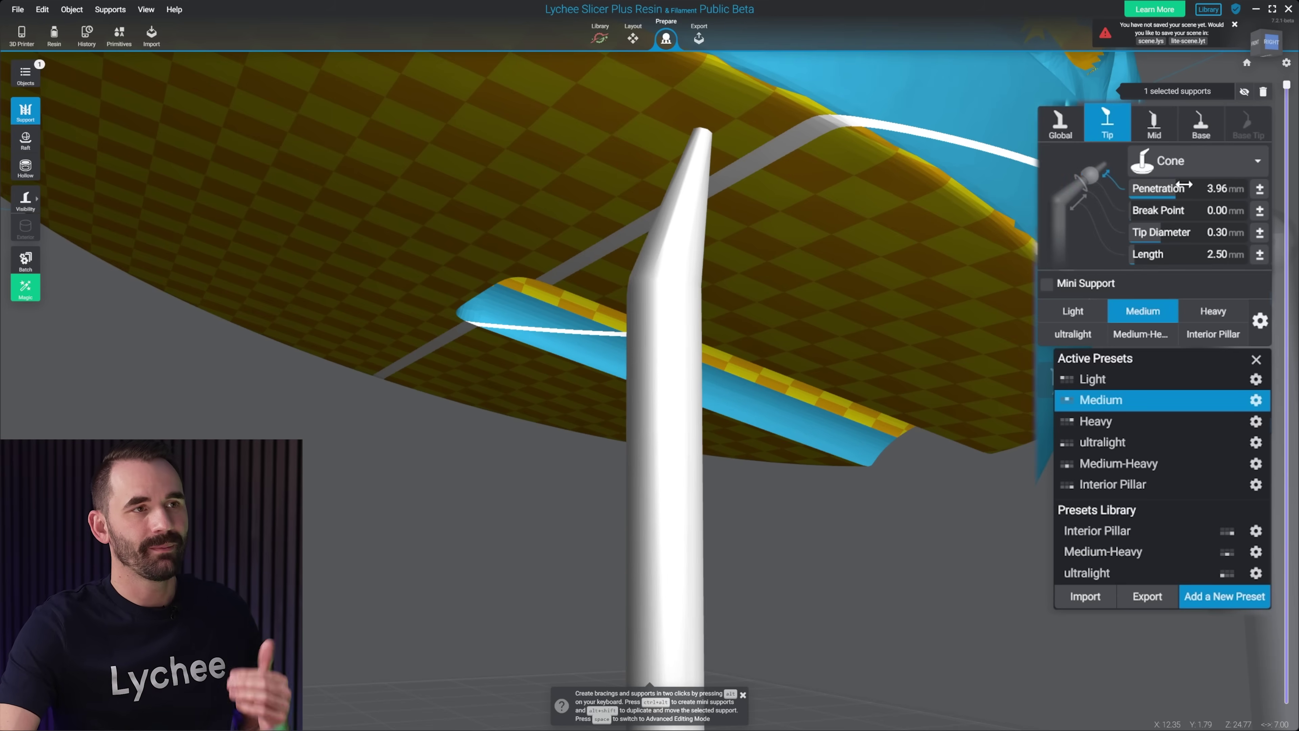
Step: Try a tip penetration of about 4.11 mm on the selected support and return it to 0.00 mm
drag(1184, 184, 1187, 184)
right_drag(970, 292, 877, 303)
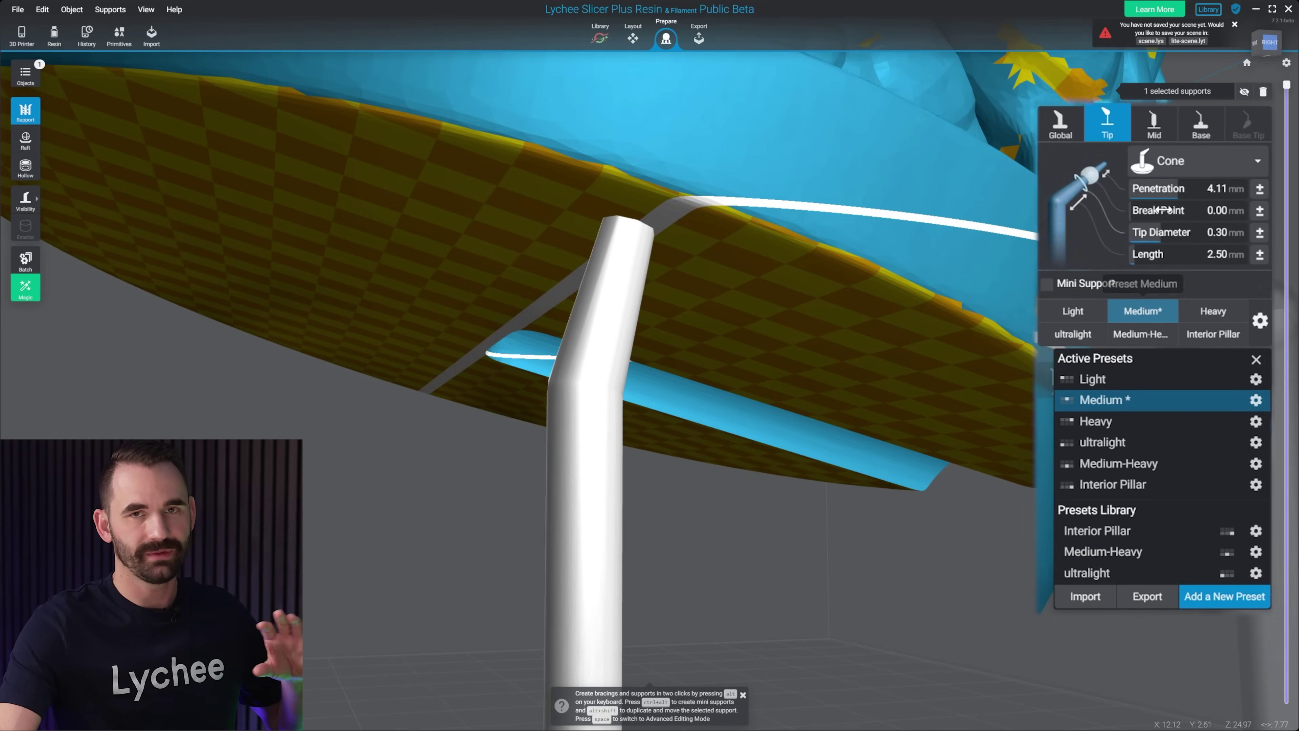
drag(1157, 189, 1049, 168)
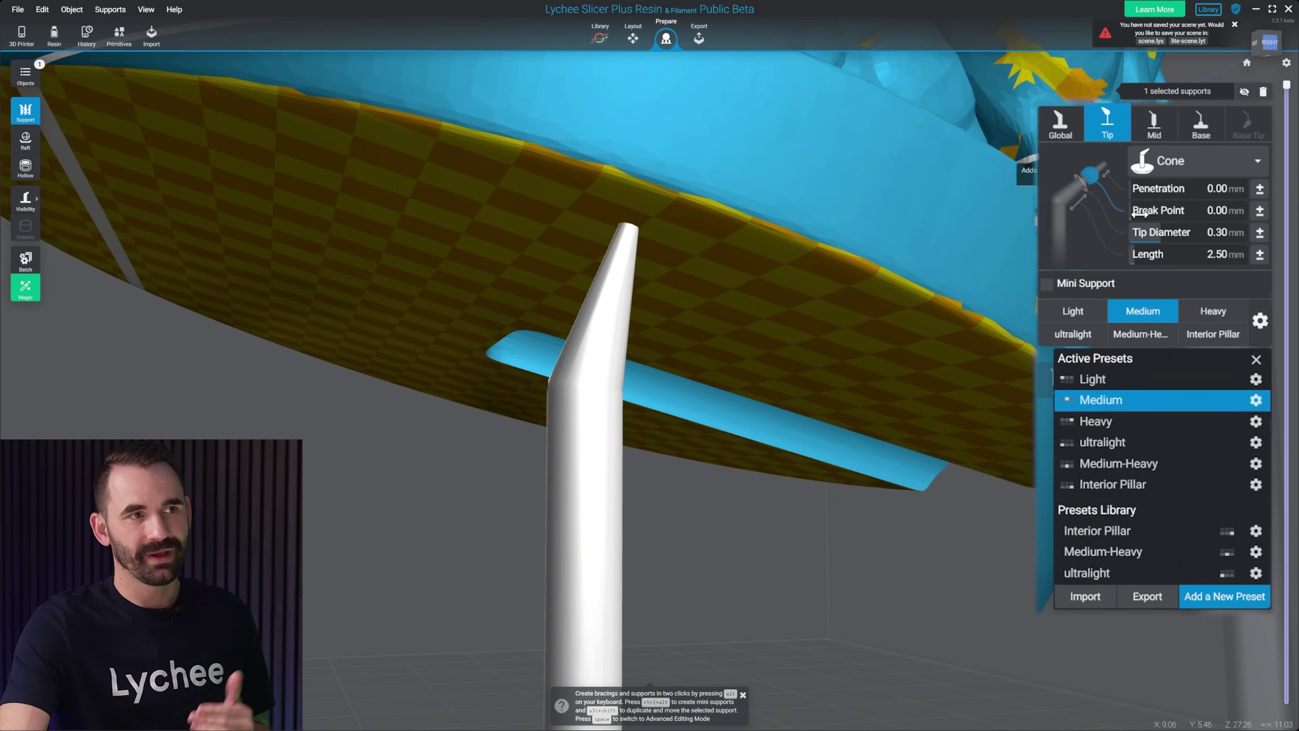
Step: Set the tip's break point to 1.00 mm and inspect the ball it adds at the tip
drag(1176, 210, 1178, 209)
scroll(704, 235, up, 2)
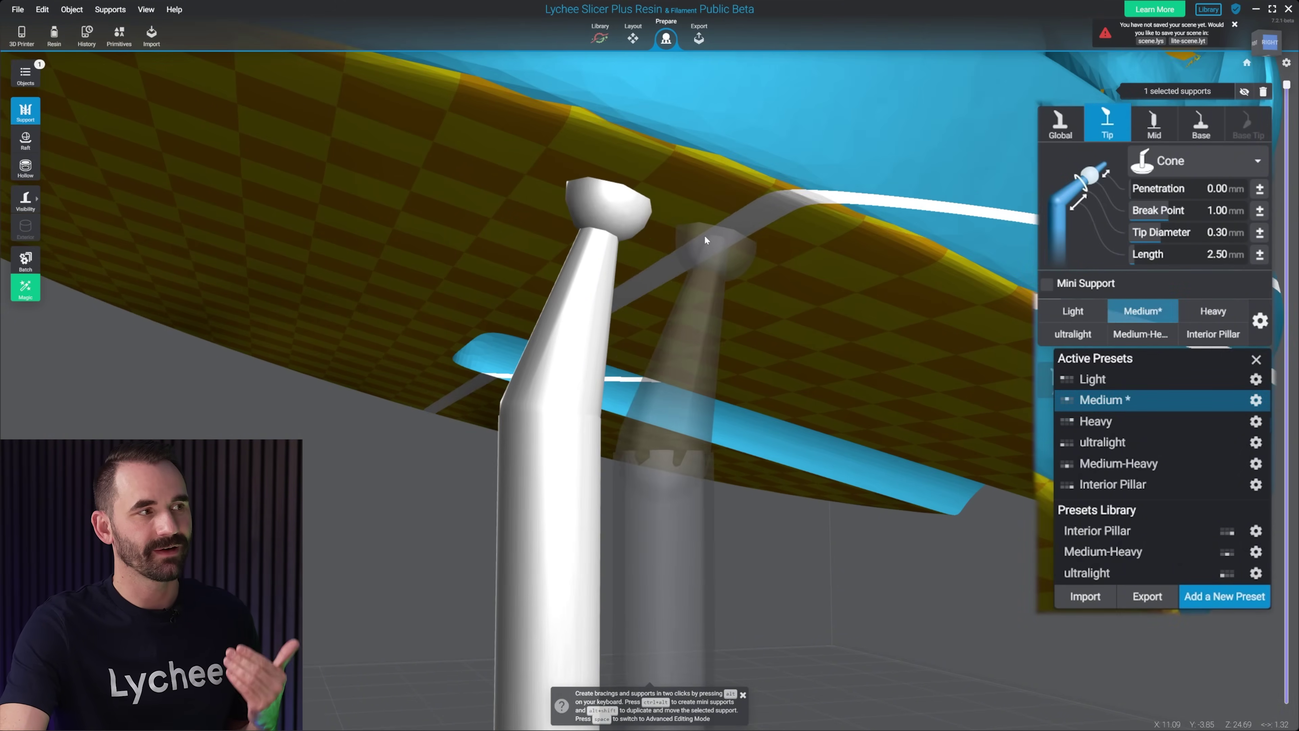
mouse_move(713, 255)
mouse_down()
mouse_move(825, 286)
mouse_move(972, 358)
mouse_up()
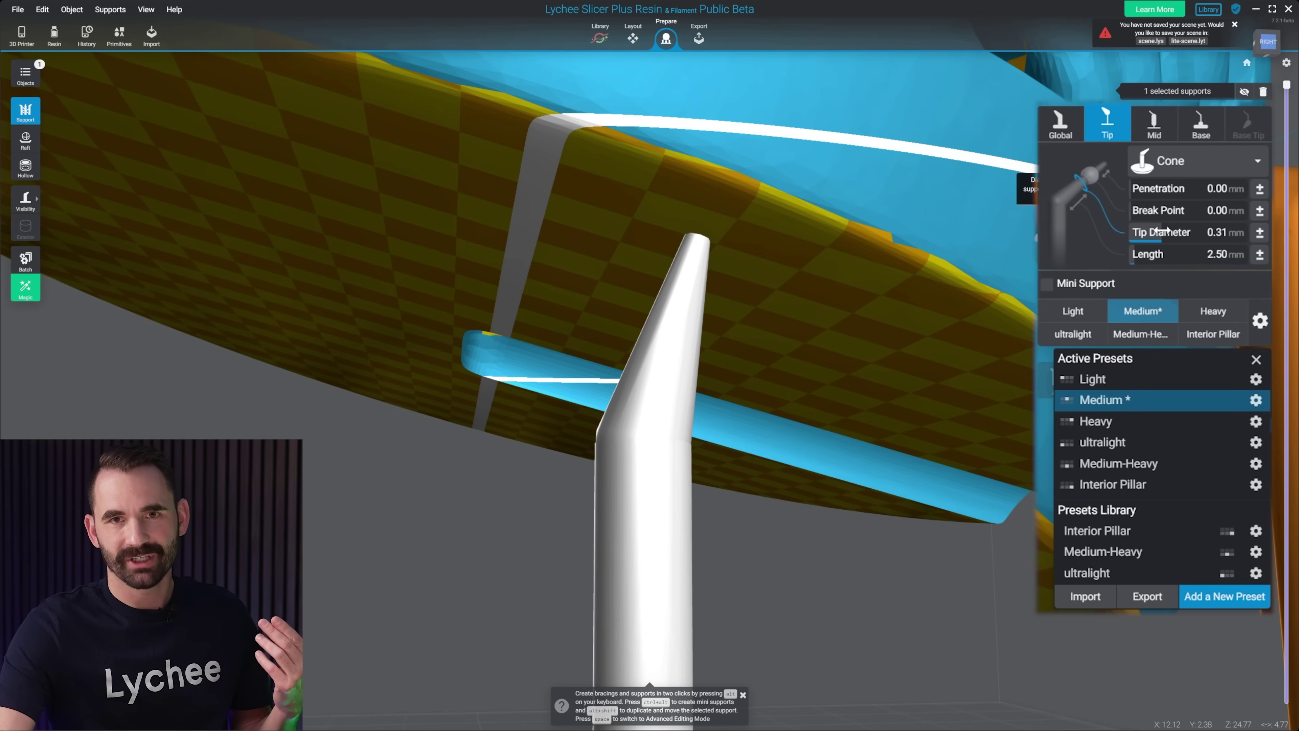
Step: Switch to advanced editing mode and select the support's tip contact point and its upper joint sphere
right_drag(941, 205, 858, 184)
key(space)
click(713, 219)
drag(877, 123, 921, 115)
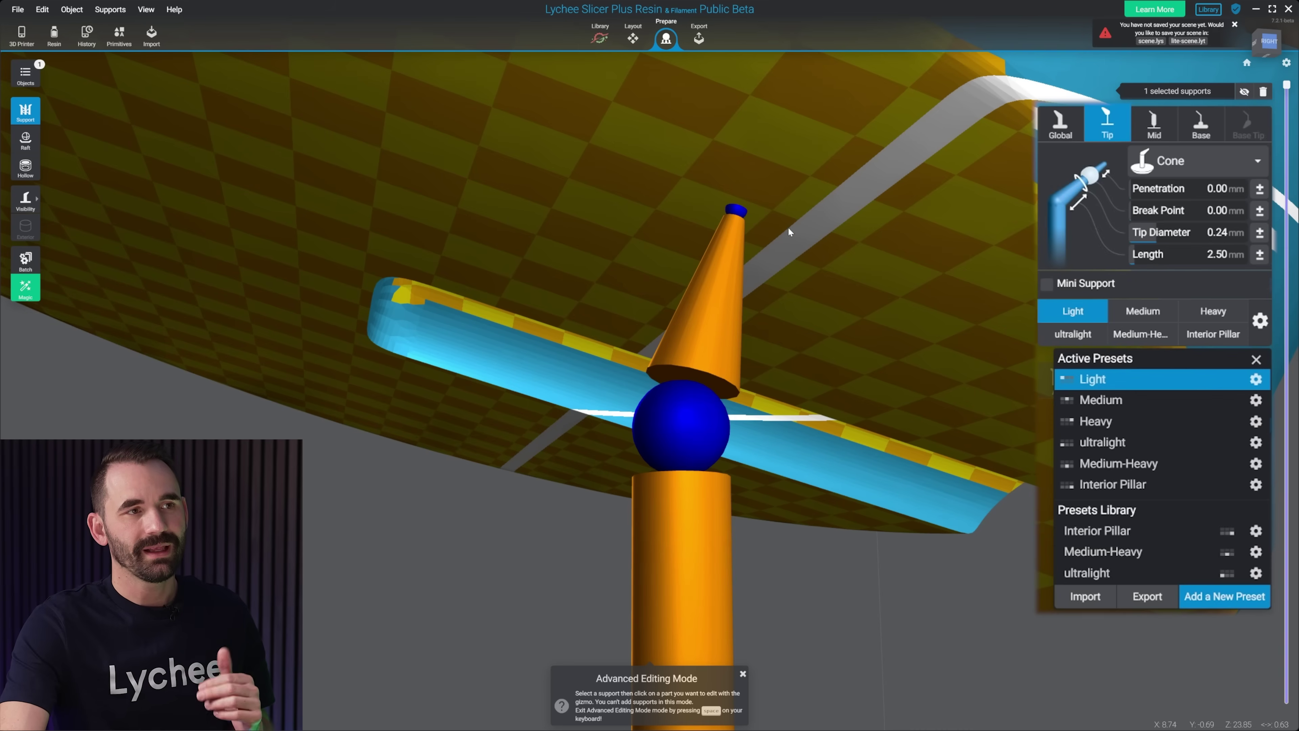
click(744, 212)
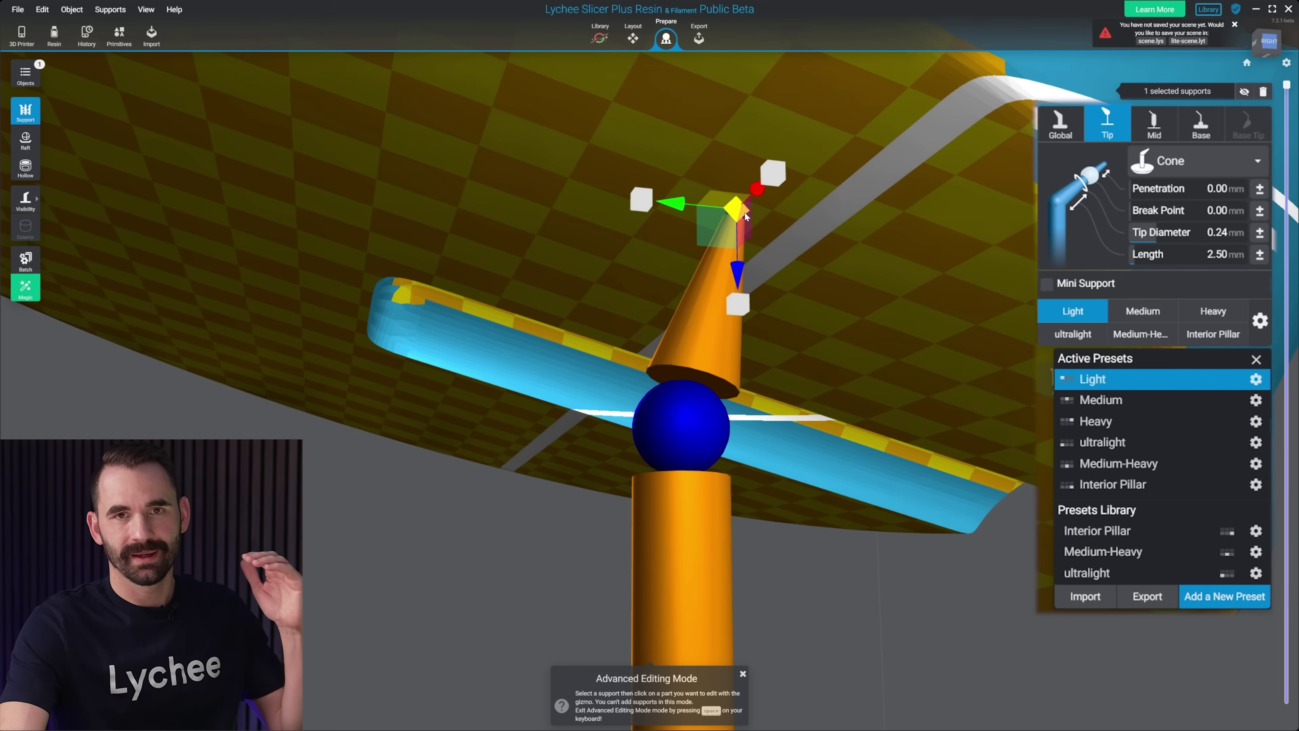
click(684, 404)
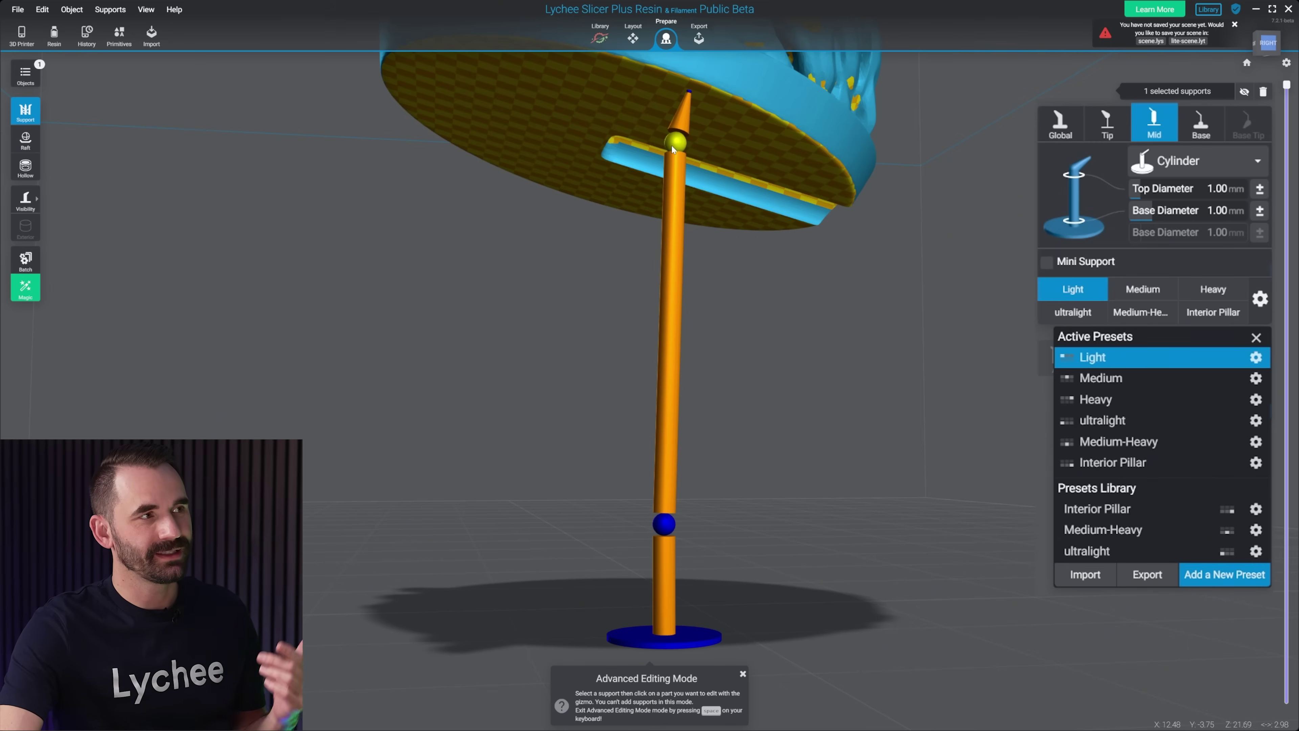
Step: Scale the support's middle section to 0.74 mm in diameter and set its base diameter to 1.22 mm
click(670, 328)
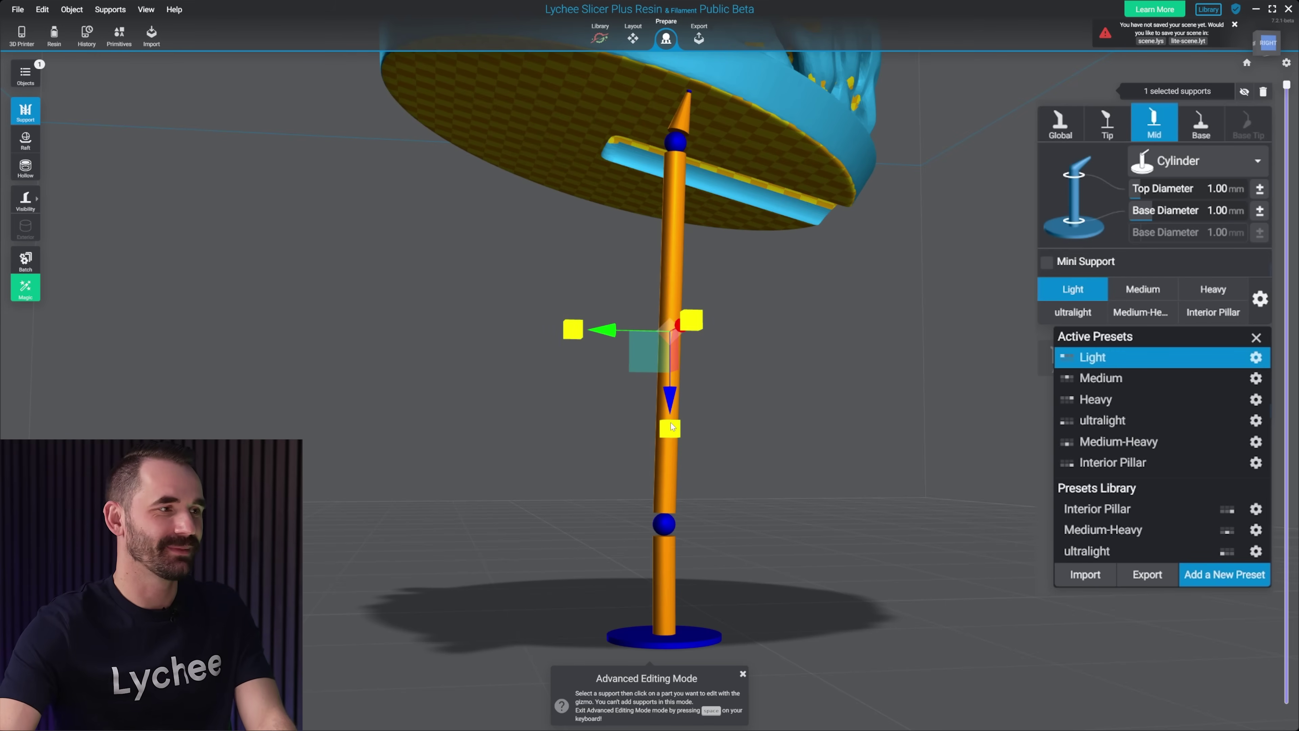
drag(670, 428, 672, 397)
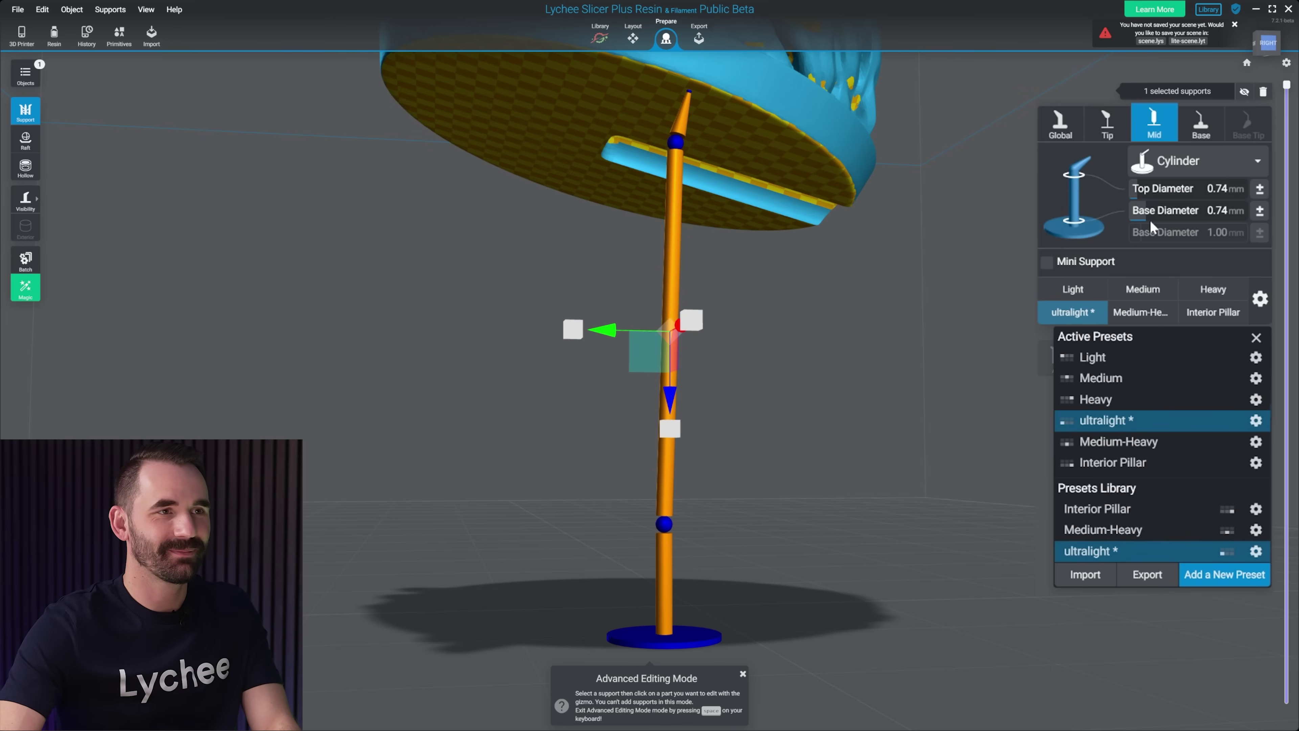
drag(1168, 214, 1172, 215)
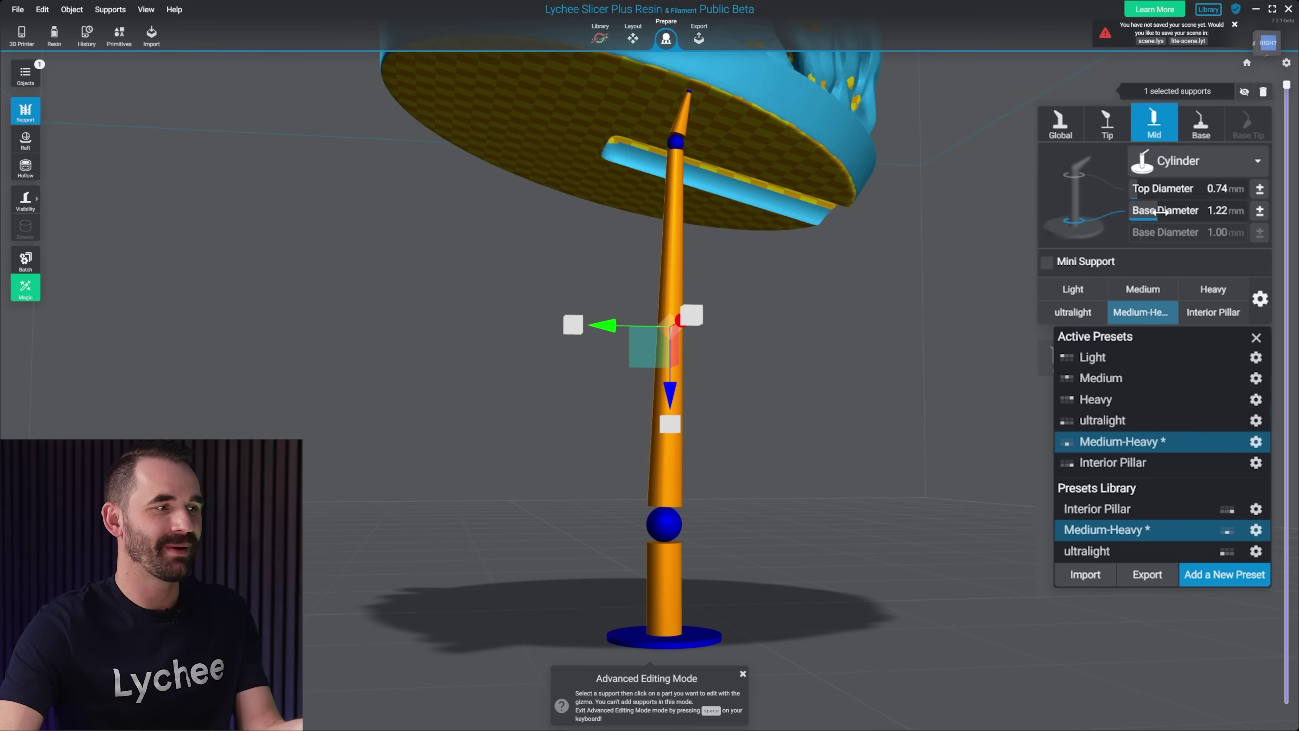
click(660, 532)
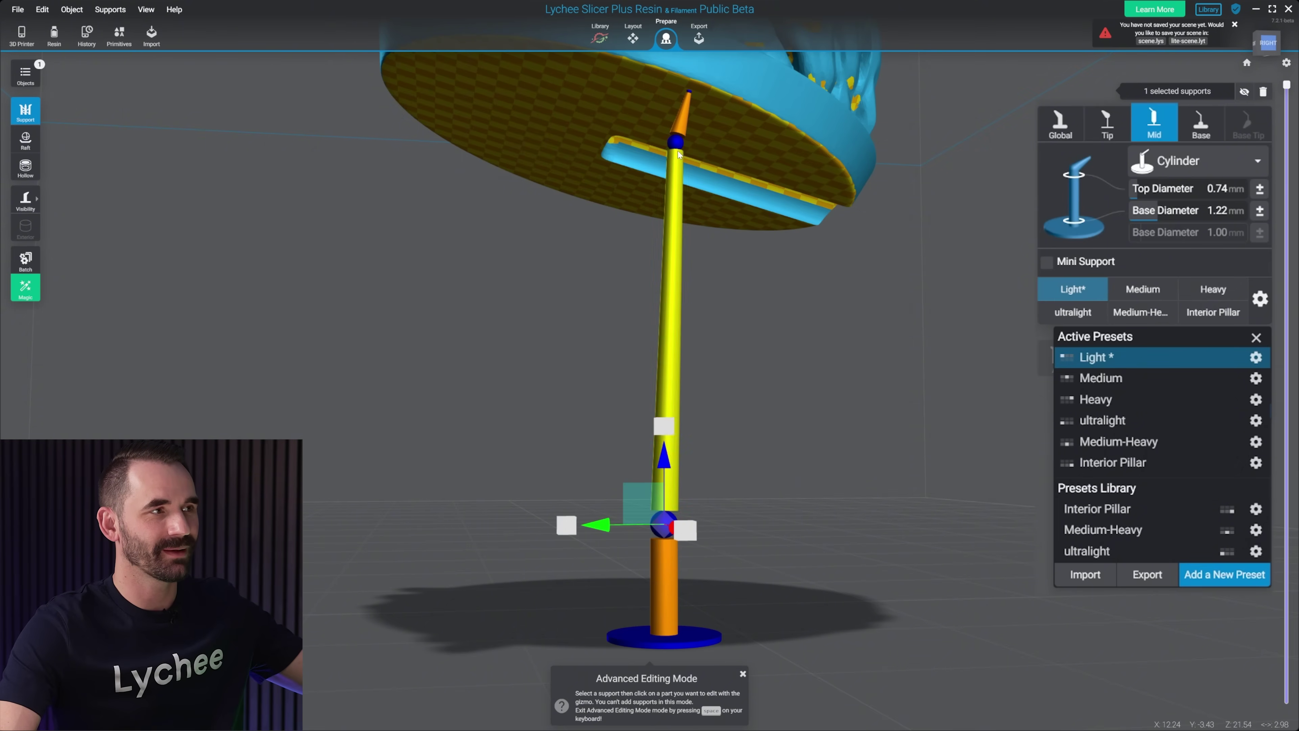
click(676, 172)
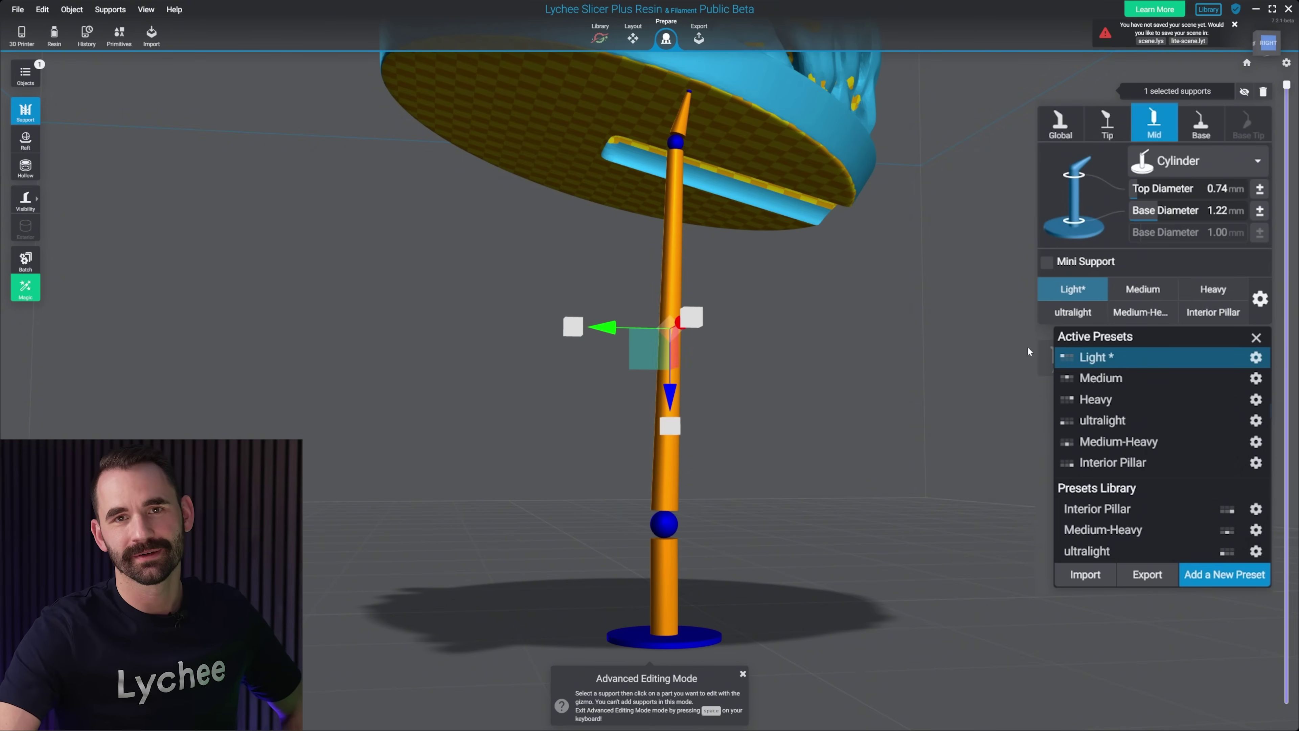
Step: Change the support's base shape to Cone and leave advanced editing mode
click(1200, 123)
right_drag(971, 282, 946, 302)
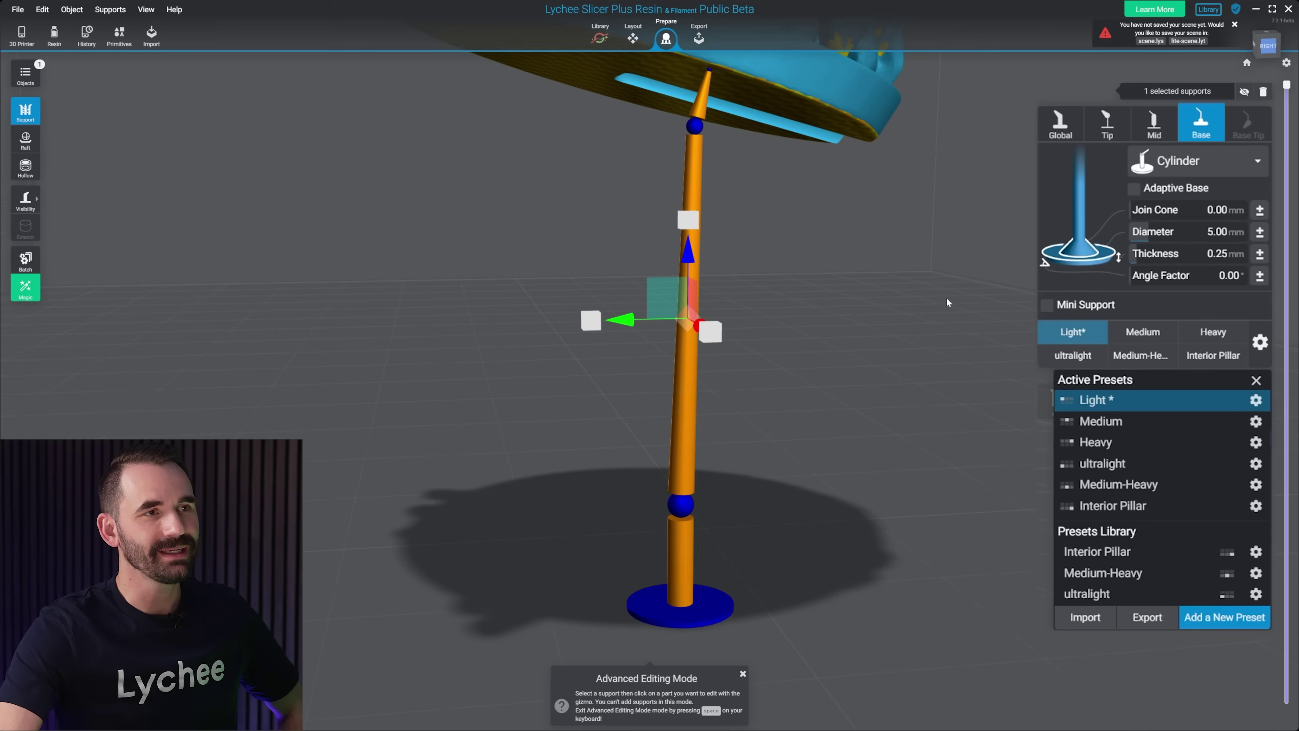
click(1207, 162)
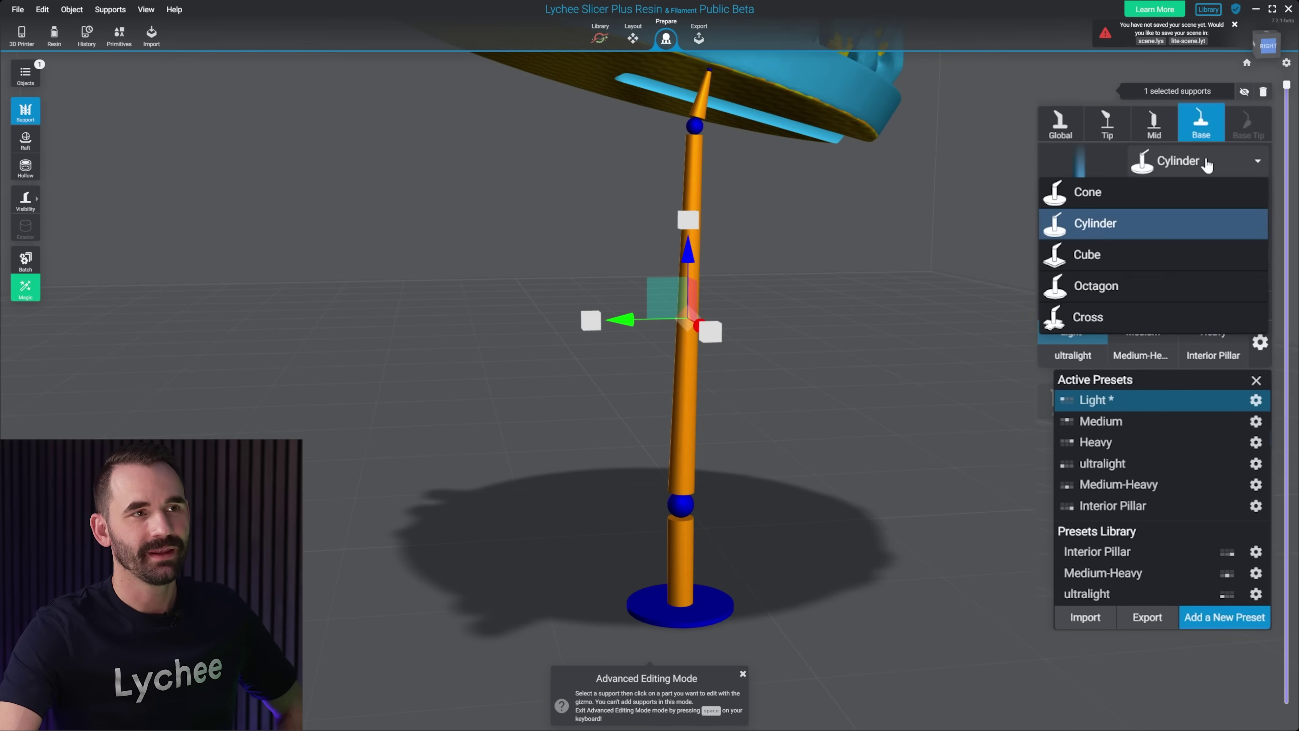
click(1160, 198)
key(space)
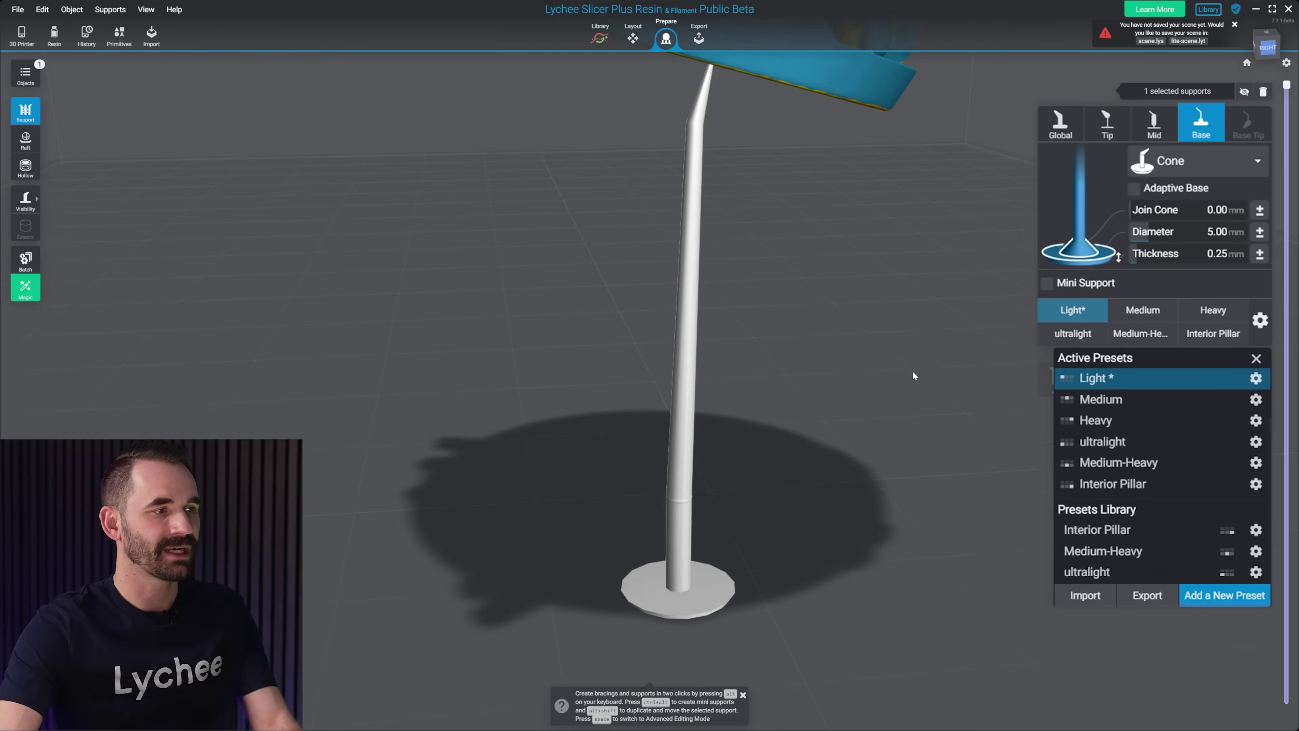
Step: Try the Octagon and Cross shapes for the support's base and return it to Cone
click(1191, 162)
click(1151, 286)
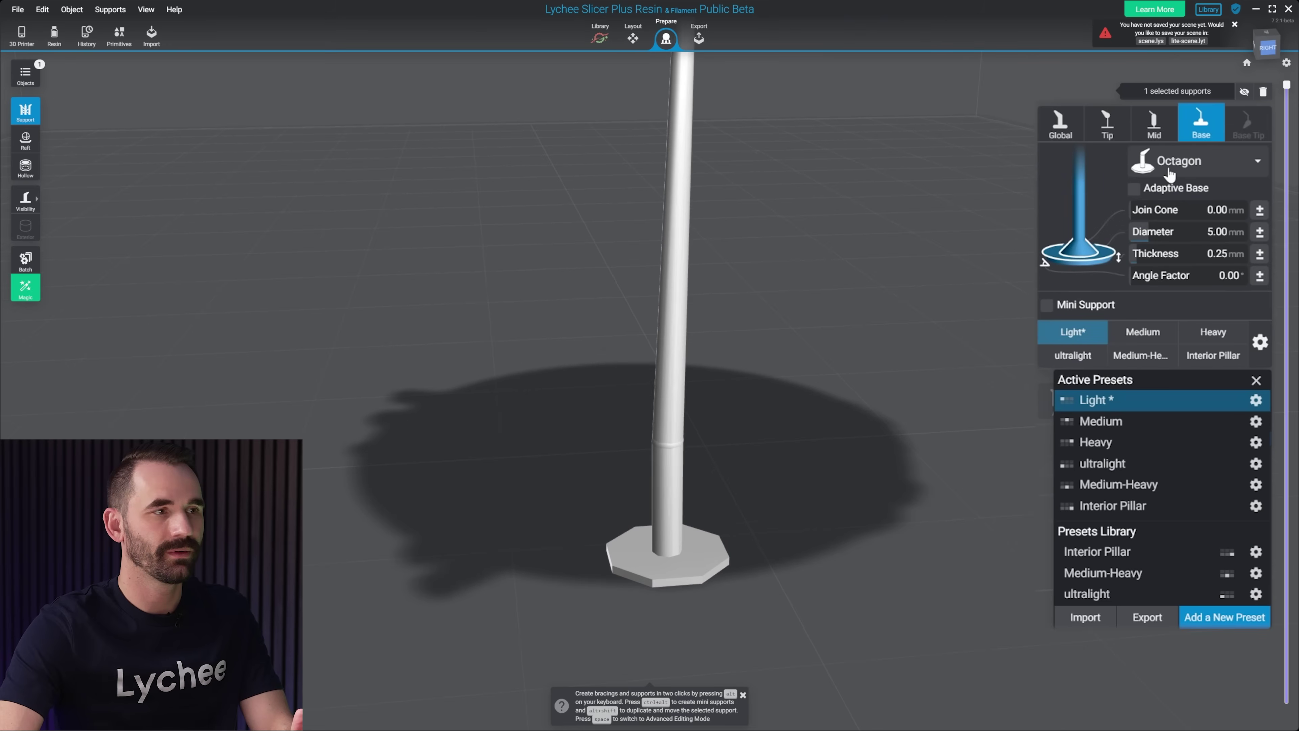
click(1182, 166)
click(1130, 310)
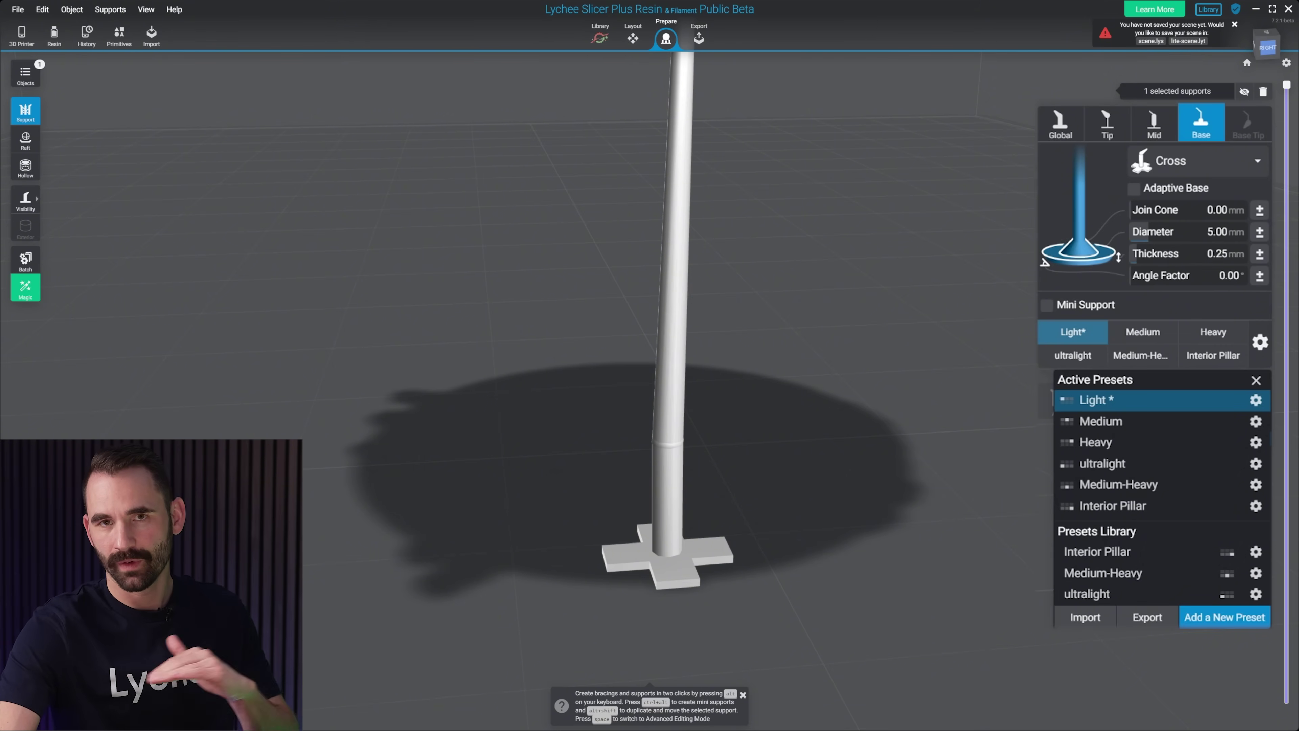
click(1184, 167)
click(1150, 193)
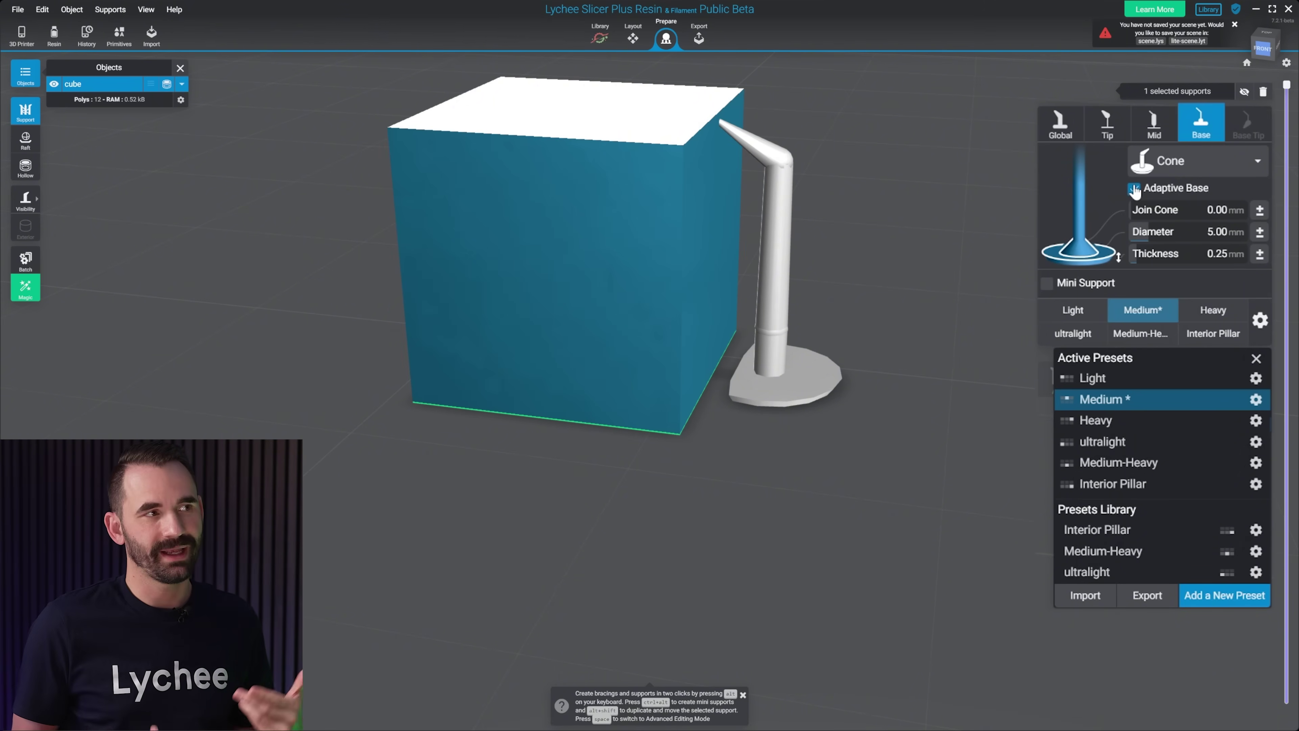
Step: Toggle the Adaptive Base option for the support beside the cube
right_drag(1028, 205, 991, 237)
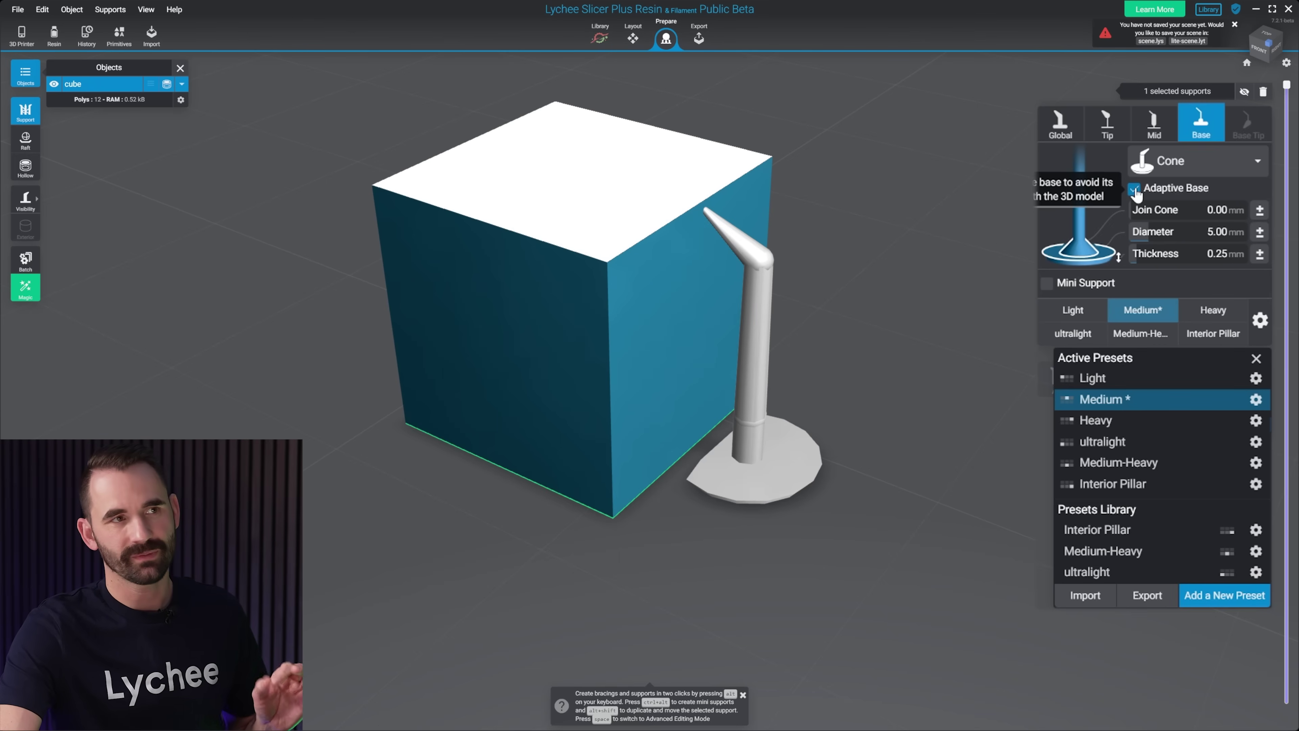
click(1134, 189)
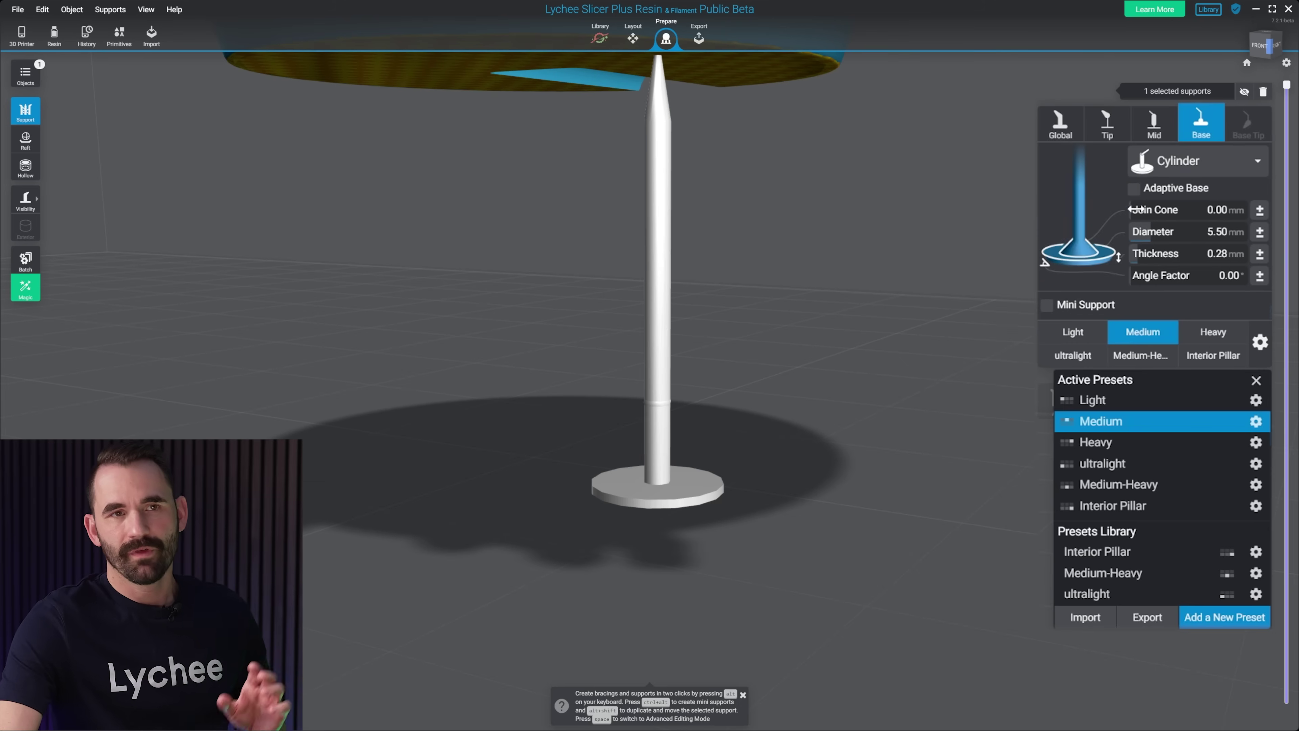
Step: Set the Medium support's base to a 3.38 mm join cone, 8.53 mm diameter, 0.69 mm thickness and 30.57° angle factor
click(1171, 210)
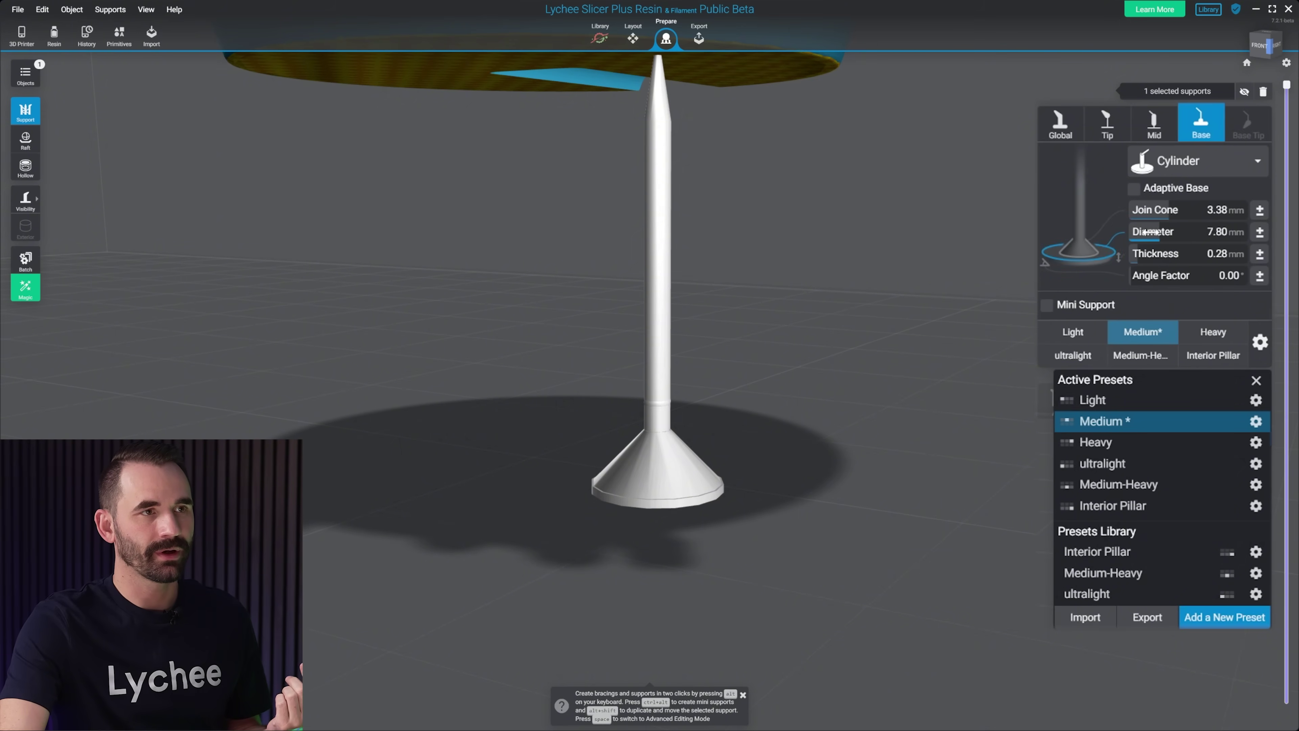
drag(1151, 231, 1153, 231)
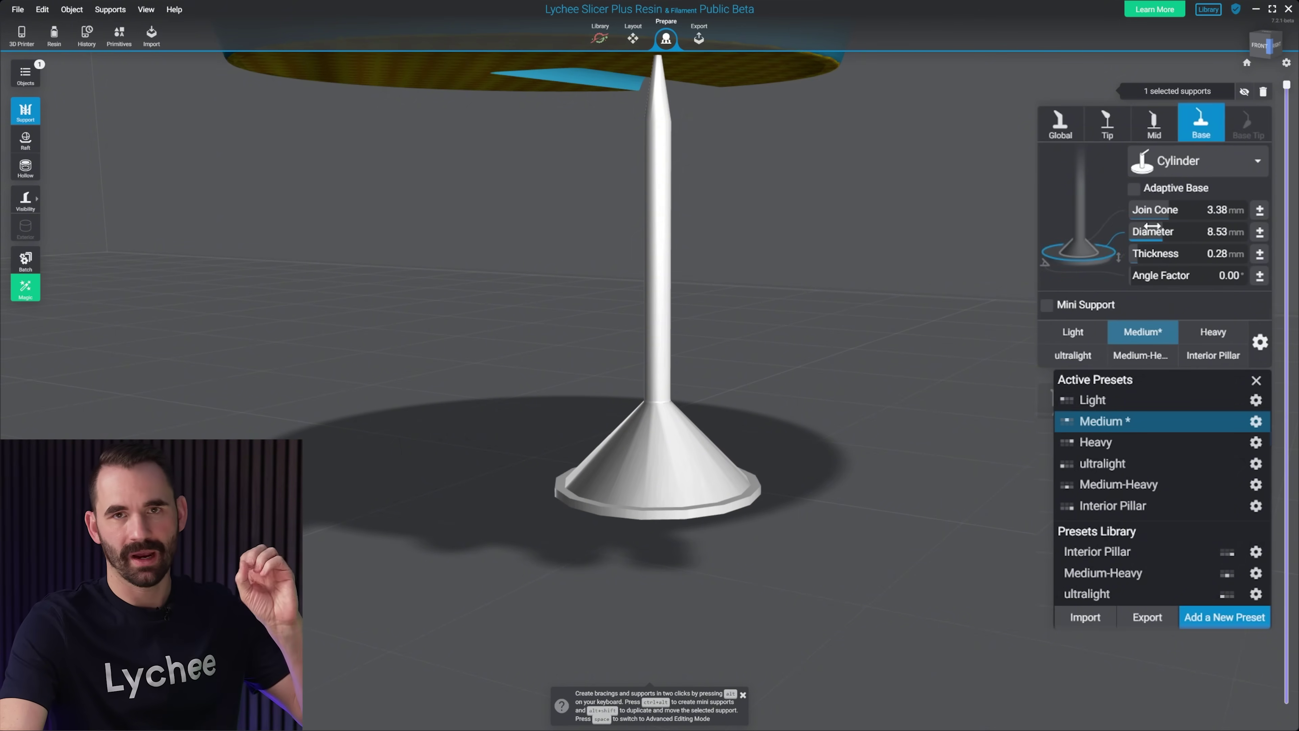
drag(1137, 254, 1141, 277)
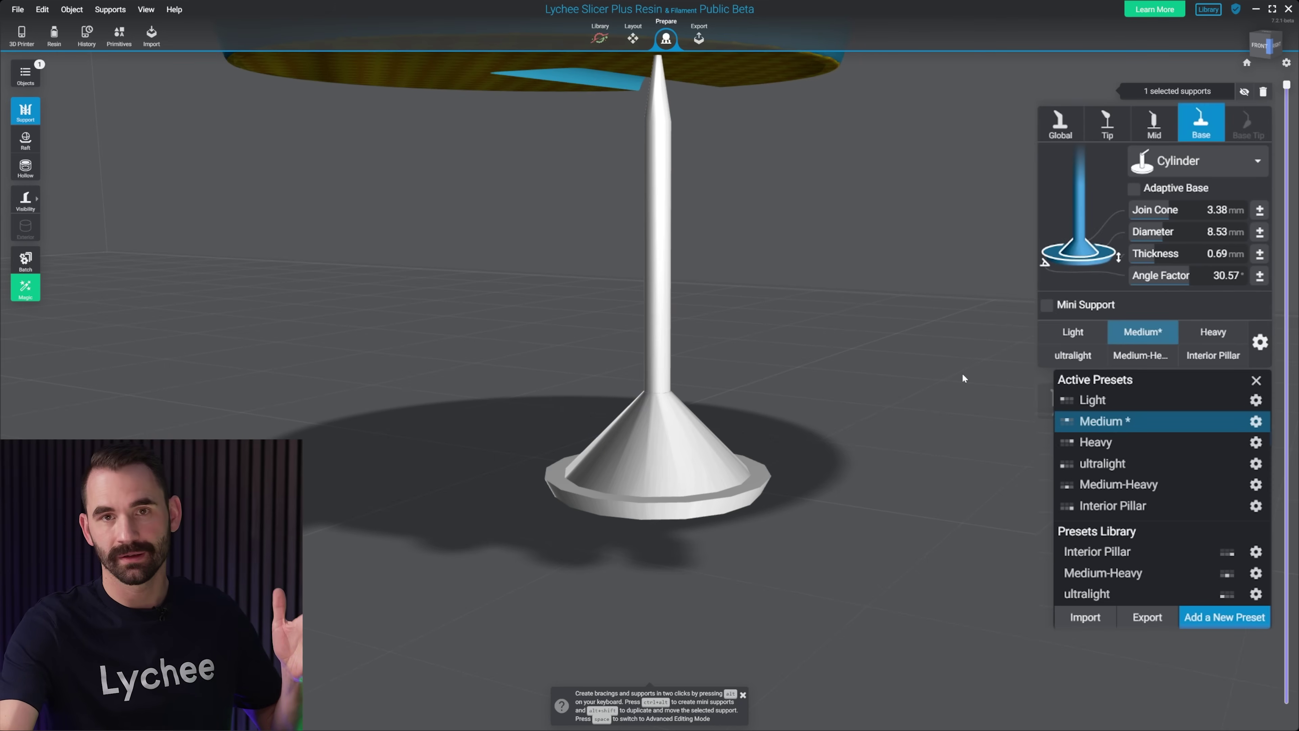
drag(962, 374, 873, 416)
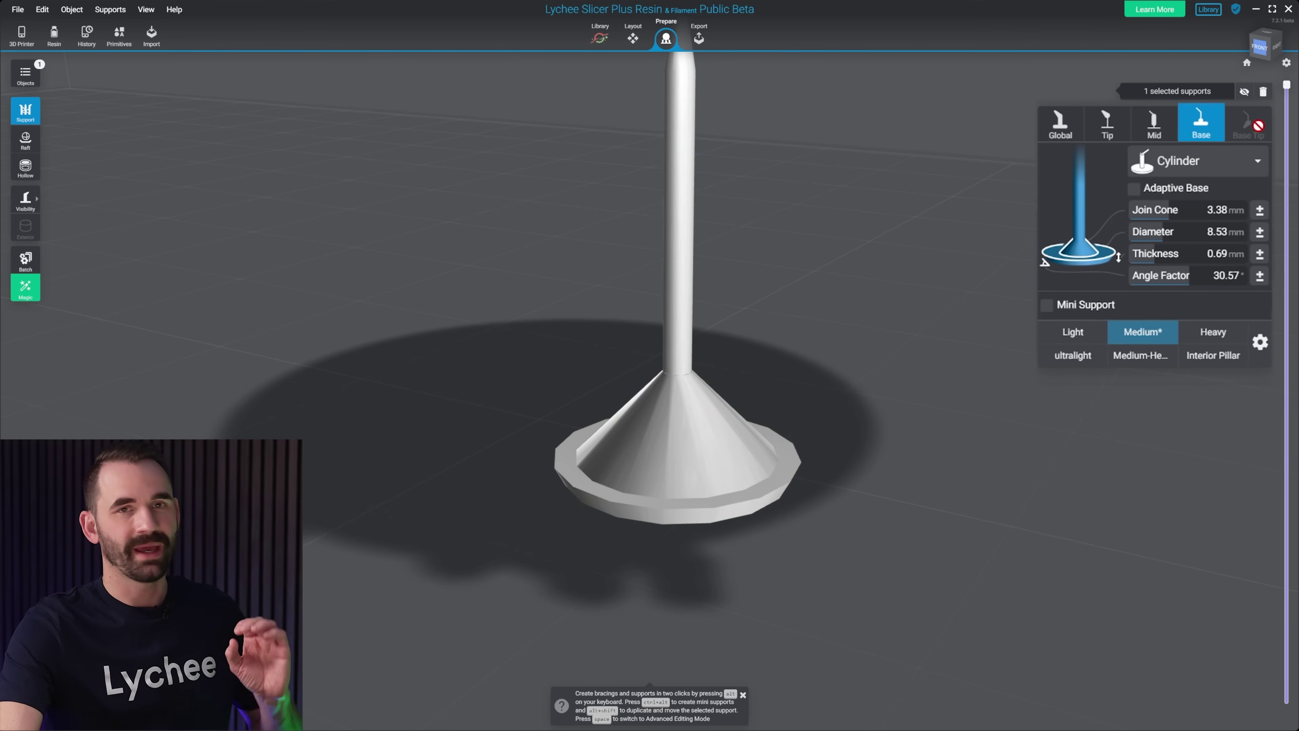
scroll(988, 225, down, 3)
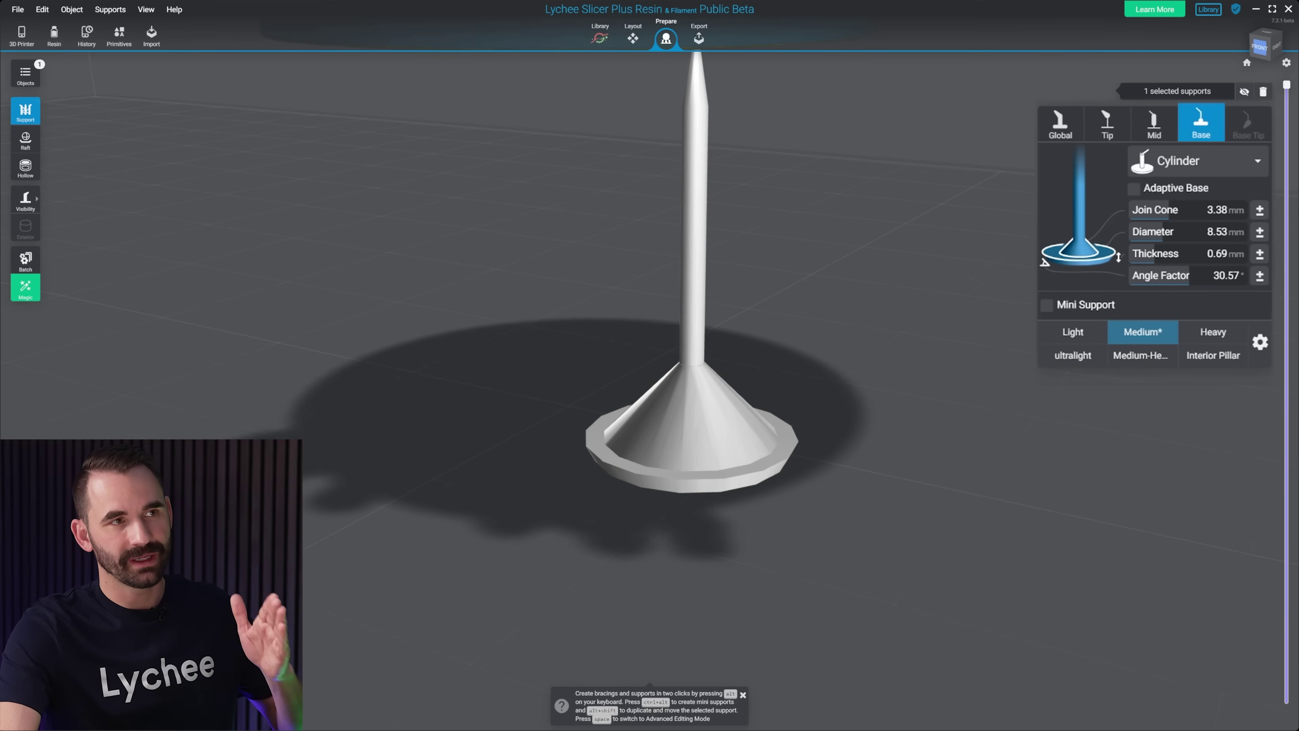
Step: Add a support running from the overhang under the model's beak down to the toe below it
right_drag(988, 225, 983, 413)
right_drag(1002, 203, 948, 412)
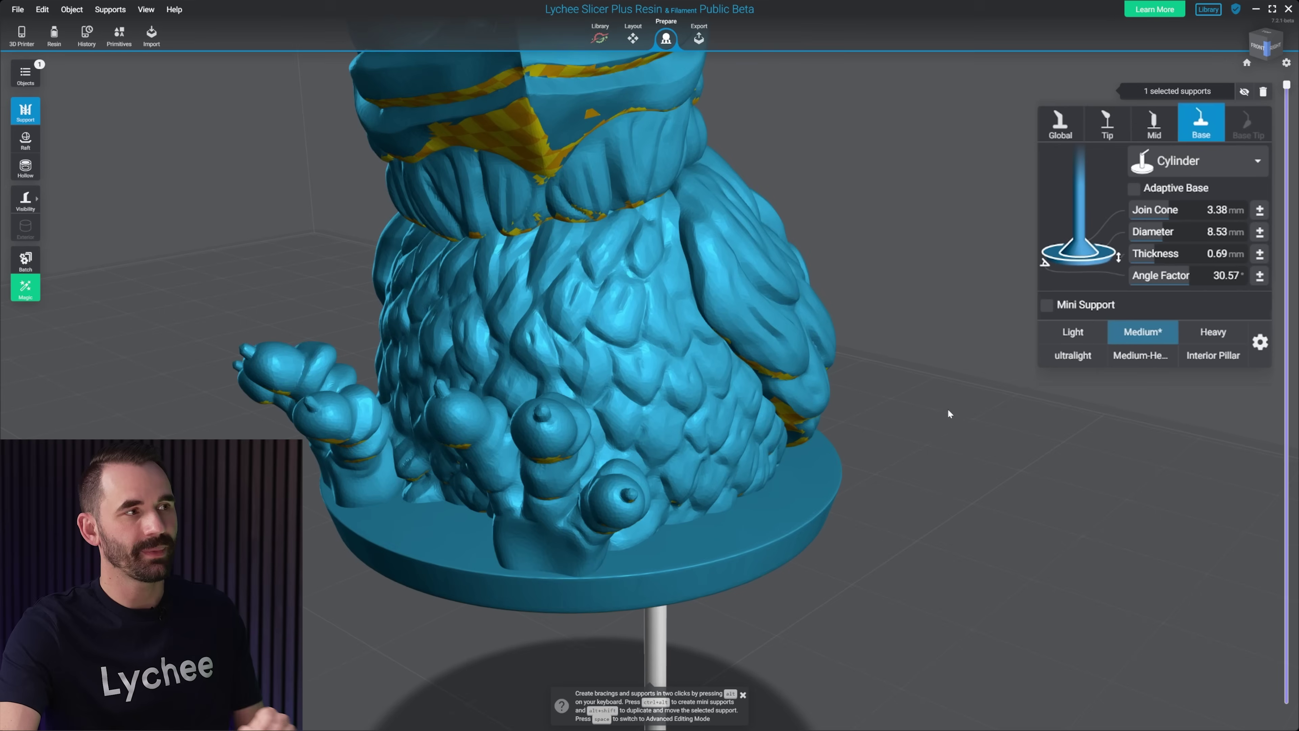
drag(948, 412, 985, 409)
alt+click(609, 138)
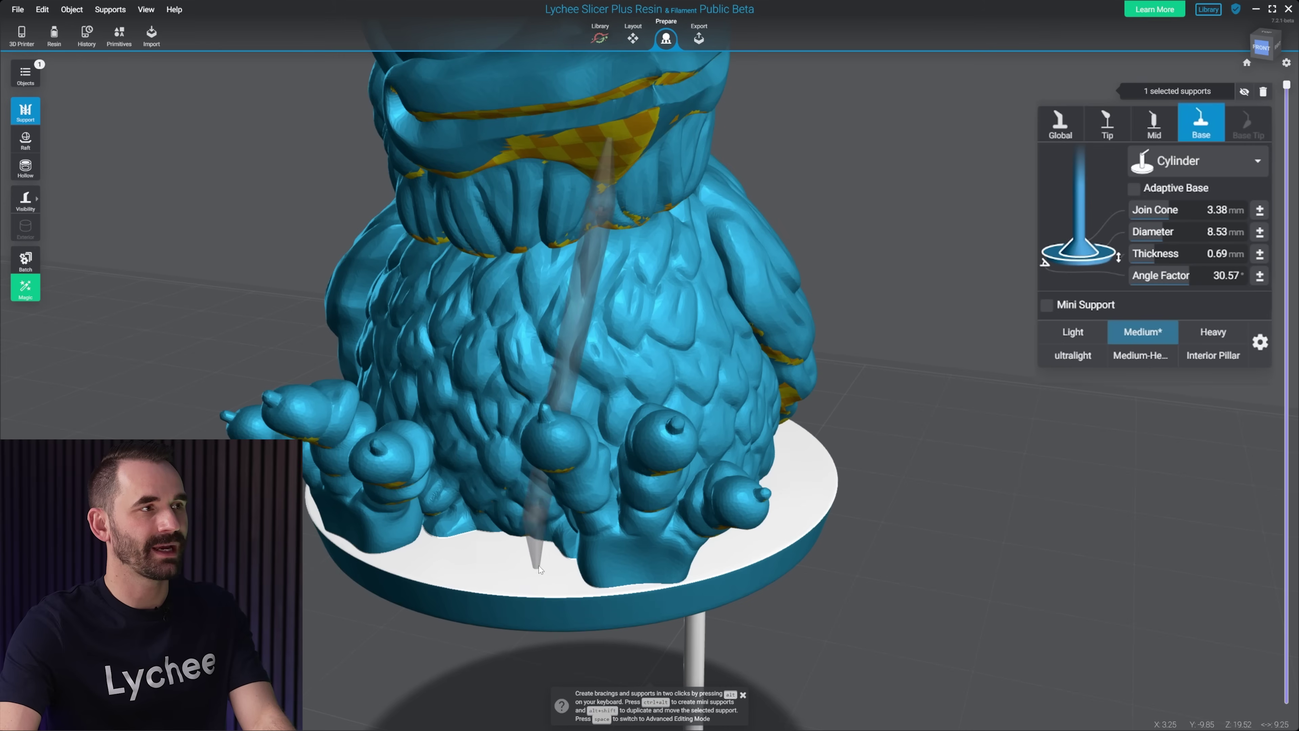
alt+click(561, 409)
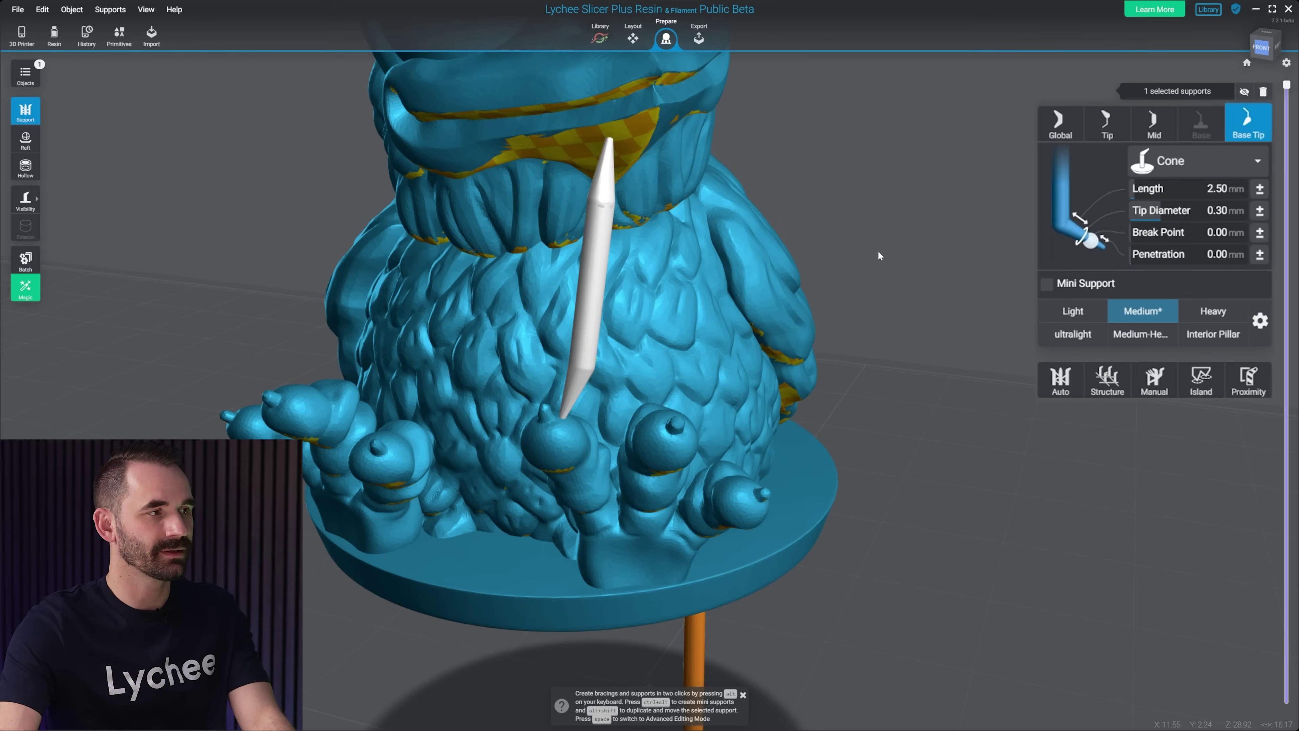
Step: Examine the beak-to-toe support from several sides and compare its Tip and Base Tip settings
drag(906, 332, 819, 325)
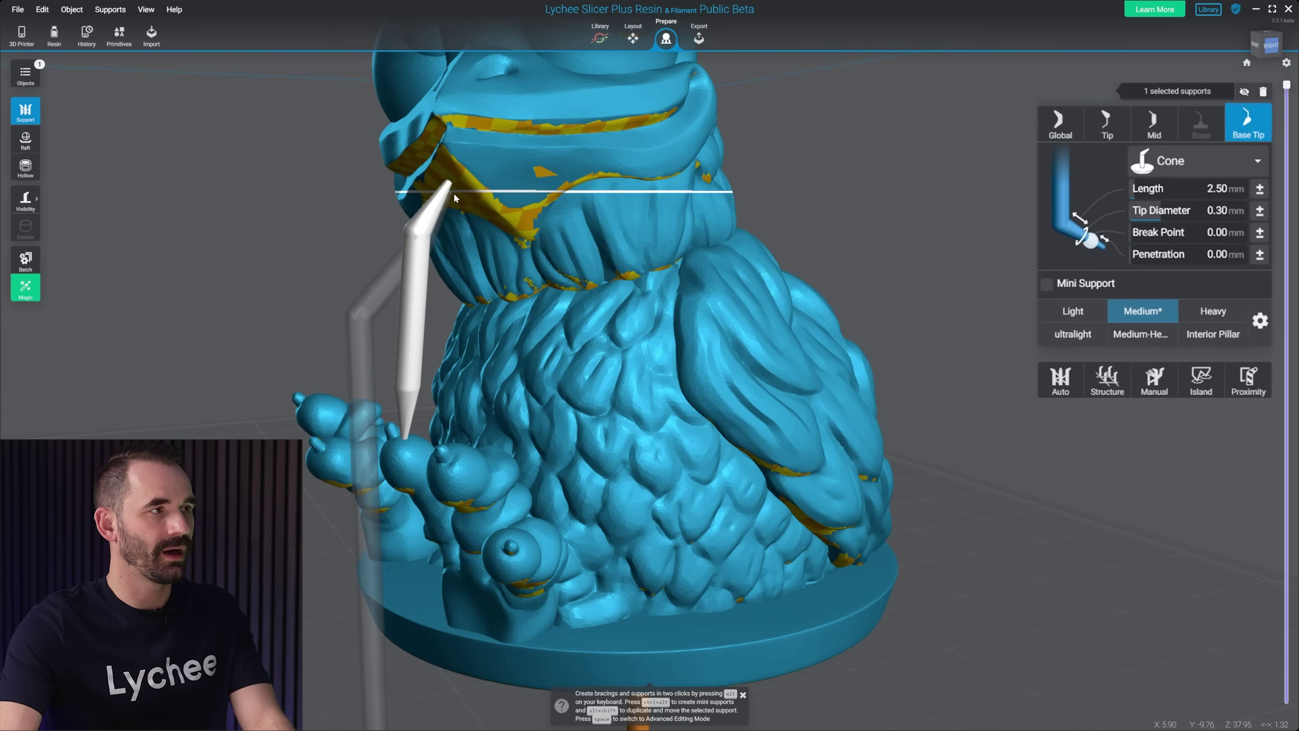
drag(455, 230, 726, 214)
scroll(726, 214, up, 3)
right_drag(432, 238, 307, 159)
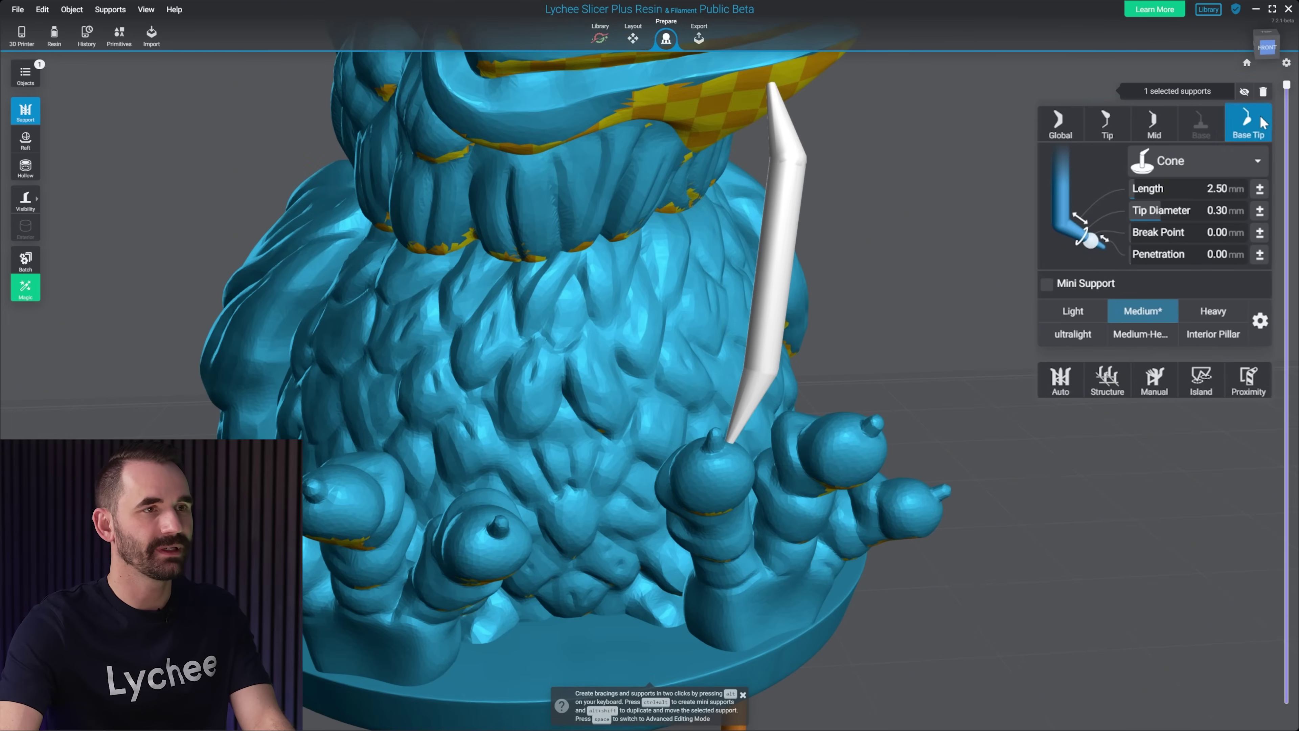
scroll(1009, 308, up, 2)
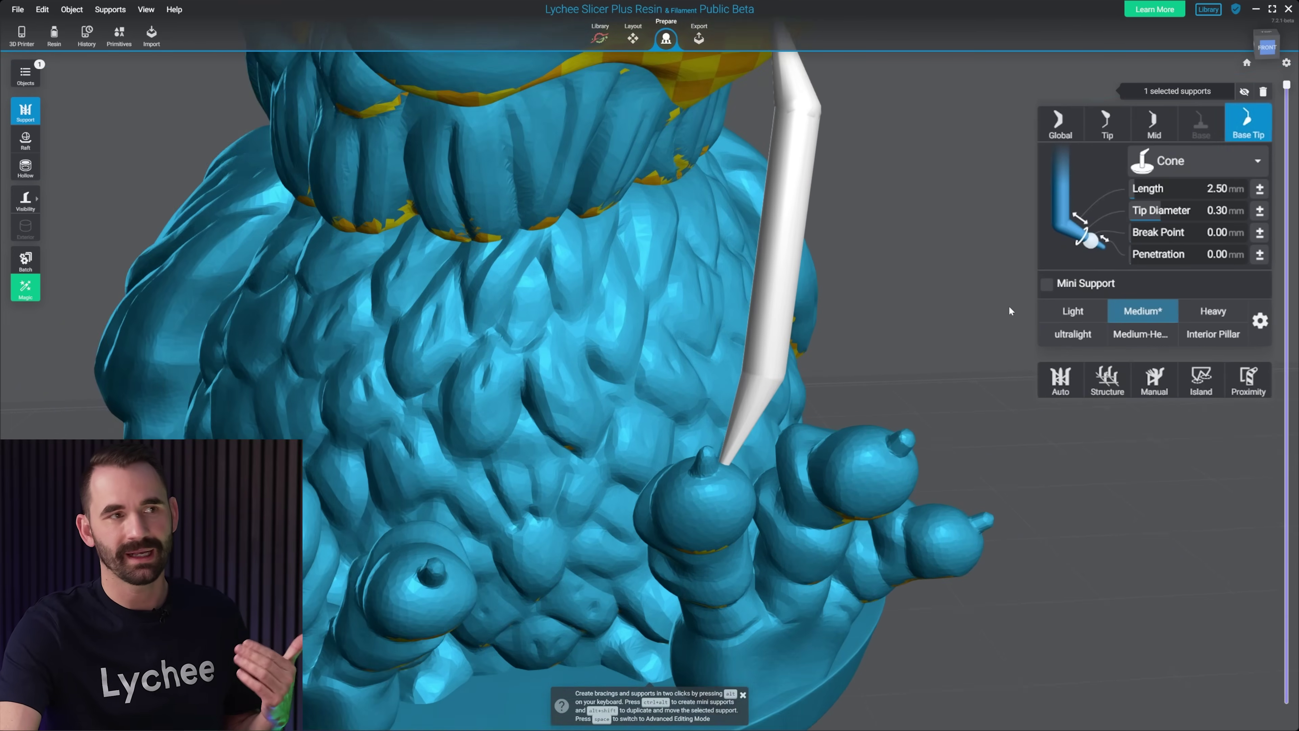
right_drag(1009, 307, 1009, 238)
click(1103, 129)
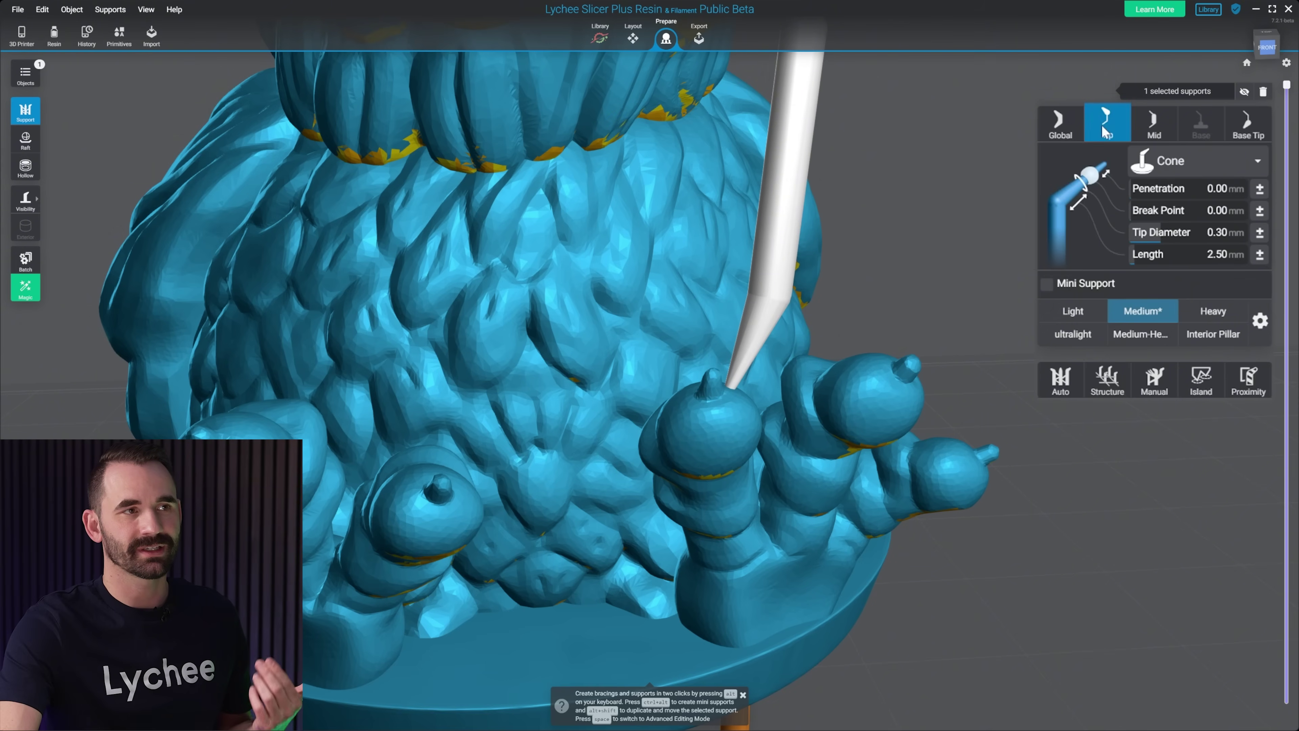
click(1246, 122)
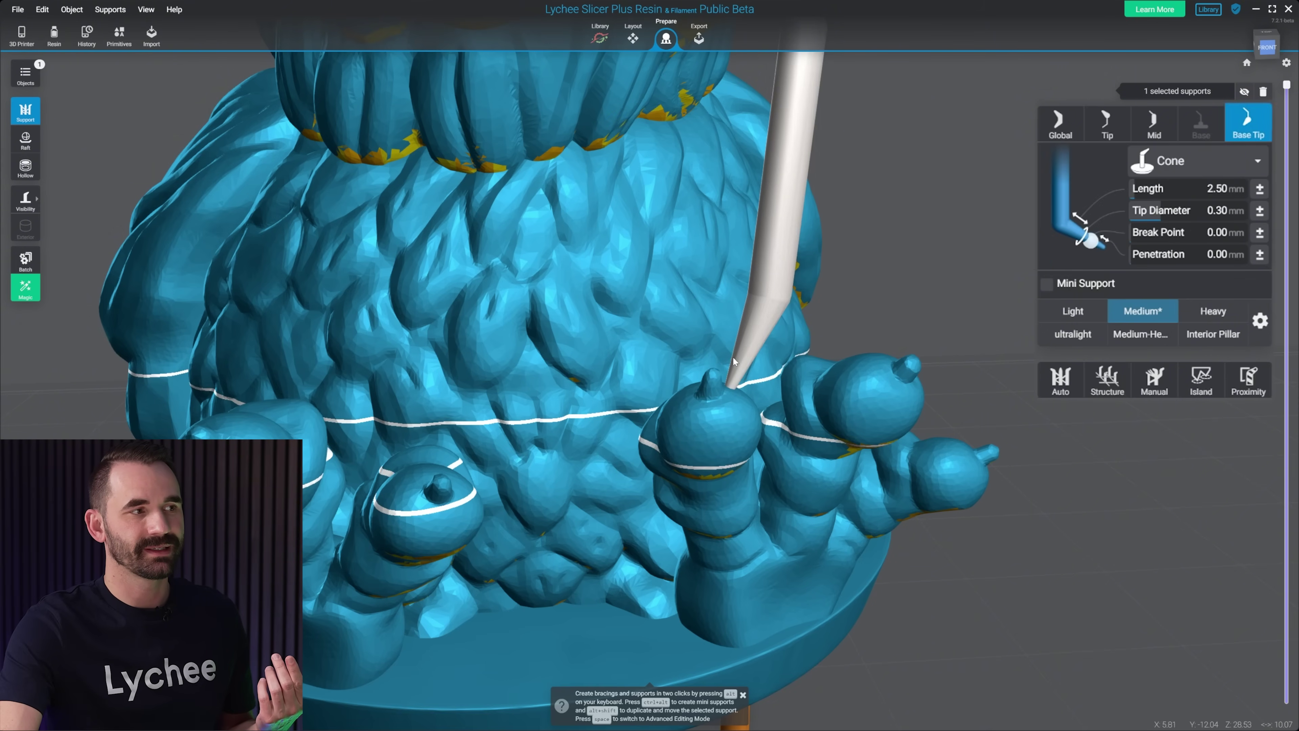
Step: In advanced editing mode, set the support's base tip to 0.36 mm tip diameter, 0.38 mm break point and 3.92 mm length
key(space)
click(733, 385)
right_drag(914, 312, 890, 467)
click(756, 103)
right_drag(901, 207, 700, 403)
click(715, 391)
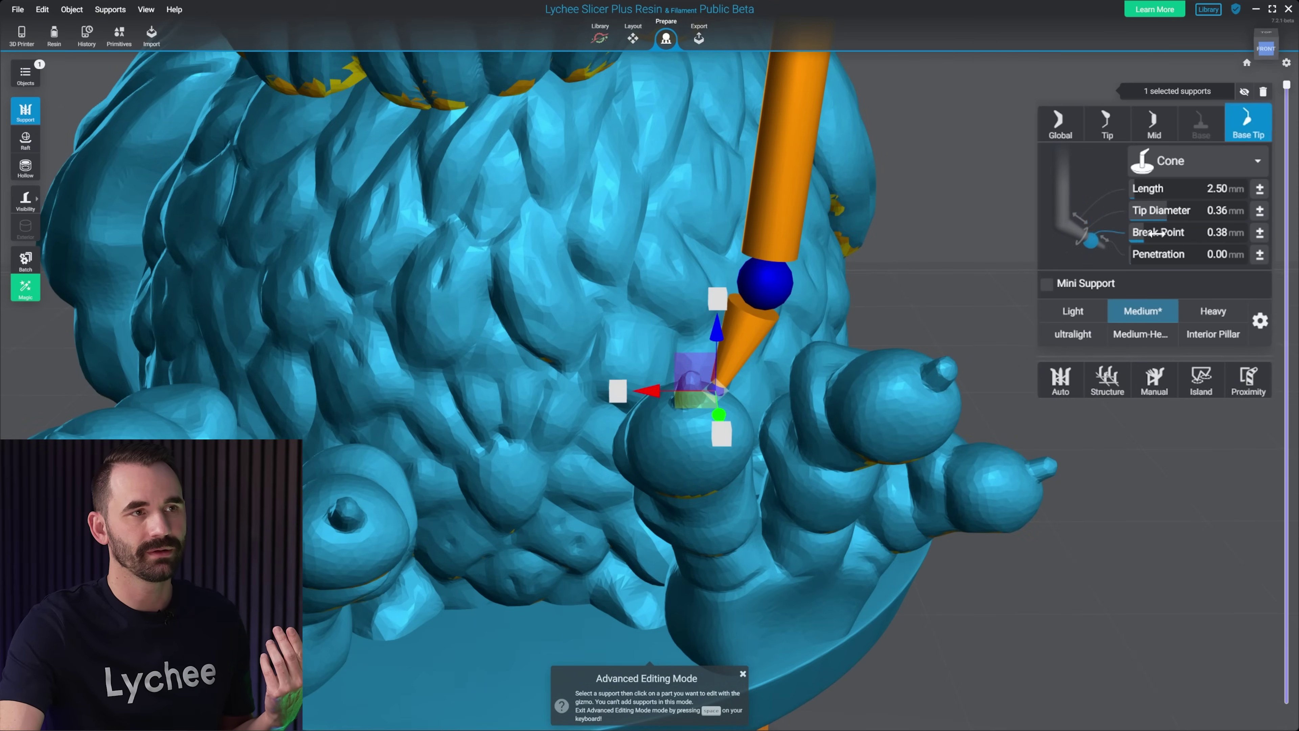
right_drag(971, 245, 955, 293)
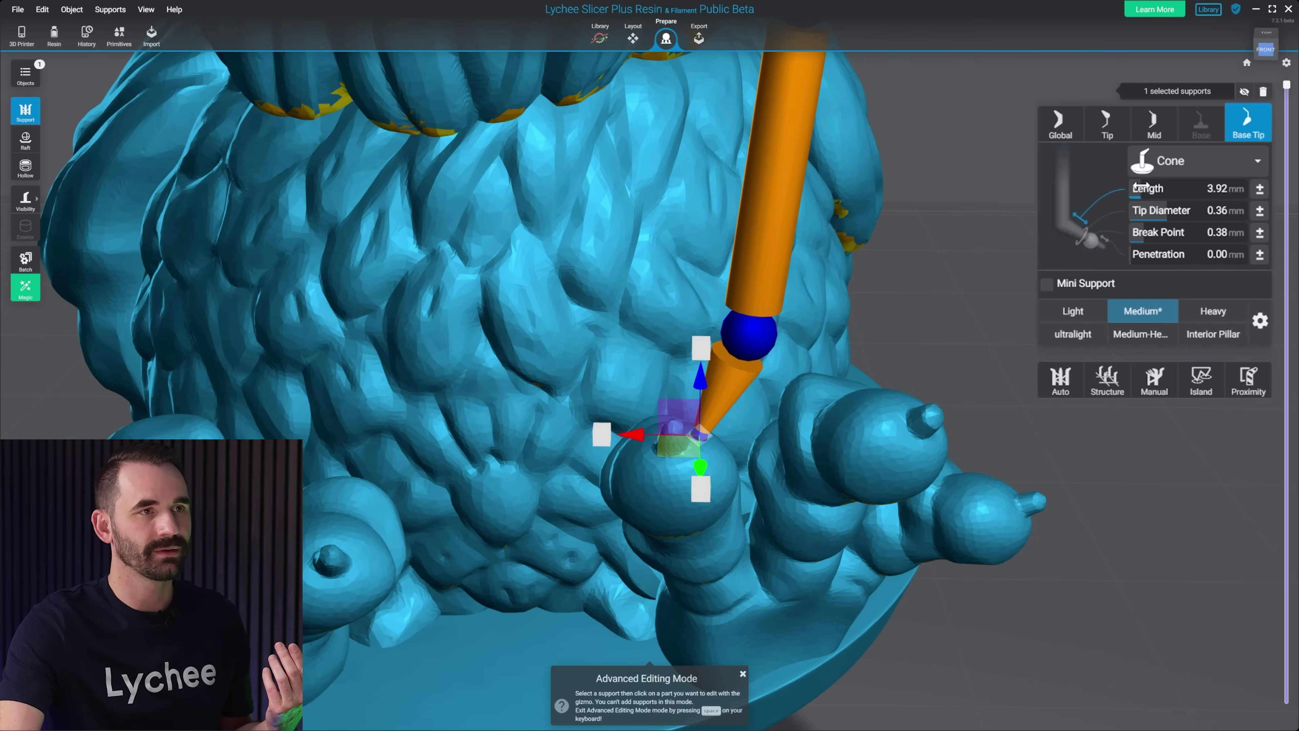
right_drag(1018, 214, 1032, 186)
Step: Move the joint above the base tip so the shaft runs vertically and the base tip is about 4.08 mm long
drag(804, 244, 823, 238)
scroll(825, 238, down, 2)
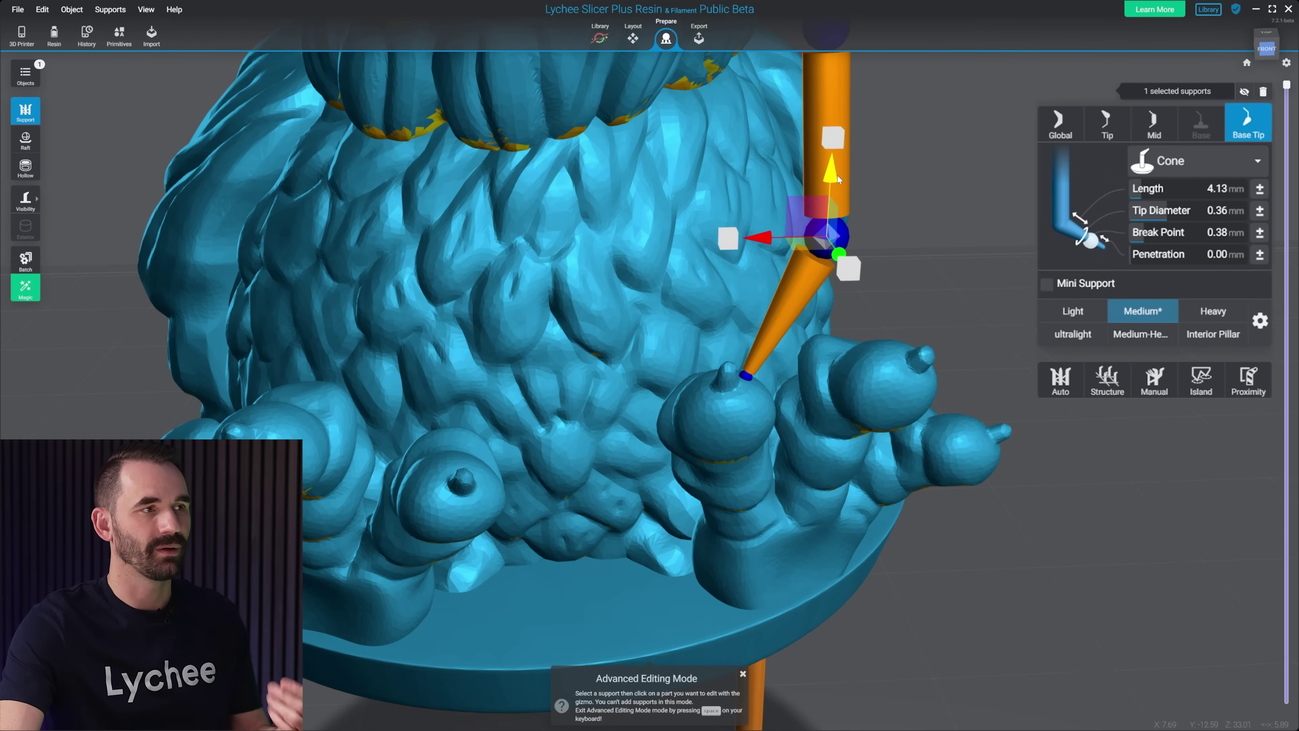
mouse_move(837, 179)
mouse_down()
mouse_move(837, 165)
mouse_move(838, 182)
mouse_up()
right_drag(929, 233, 915, 278)
scroll(915, 278, down, 2)
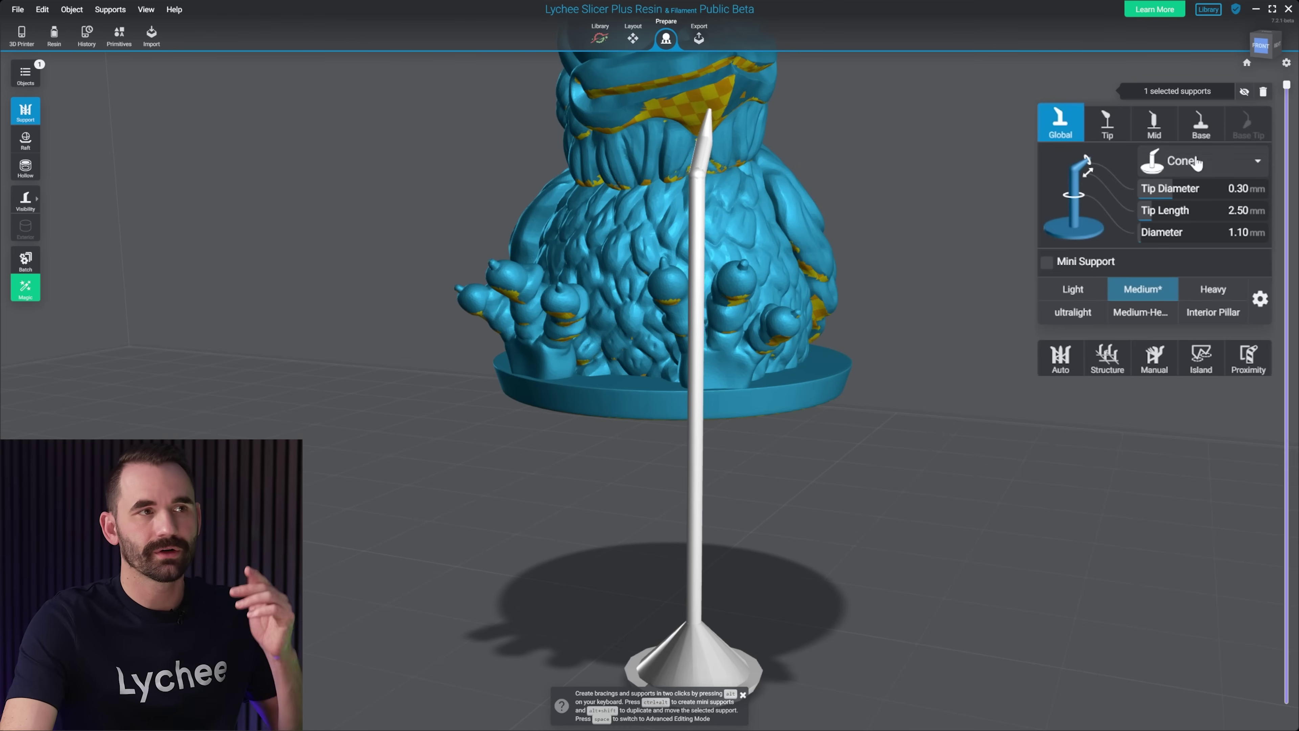
Step: Switch the selected Medium support's global shape from Cone to Cross and reopen the shape choices
click(1197, 162)
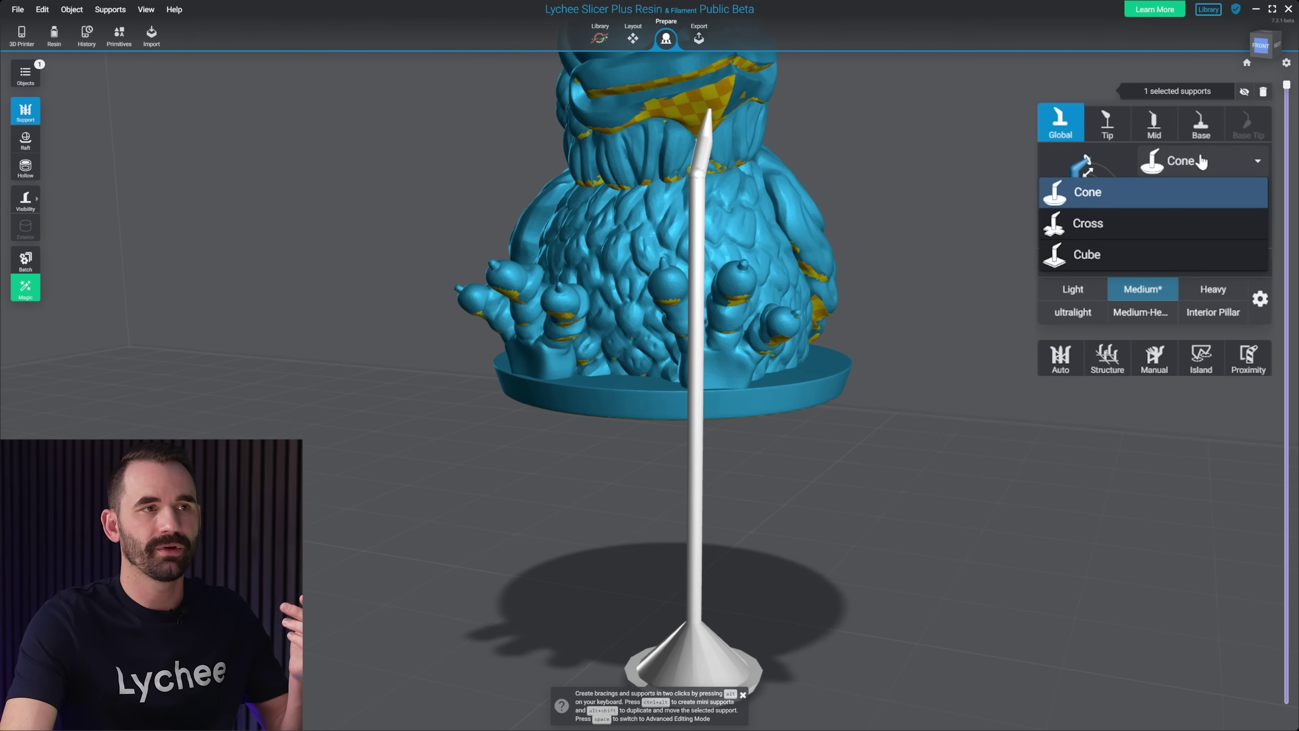
click(1171, 221)
click(1197, 163)
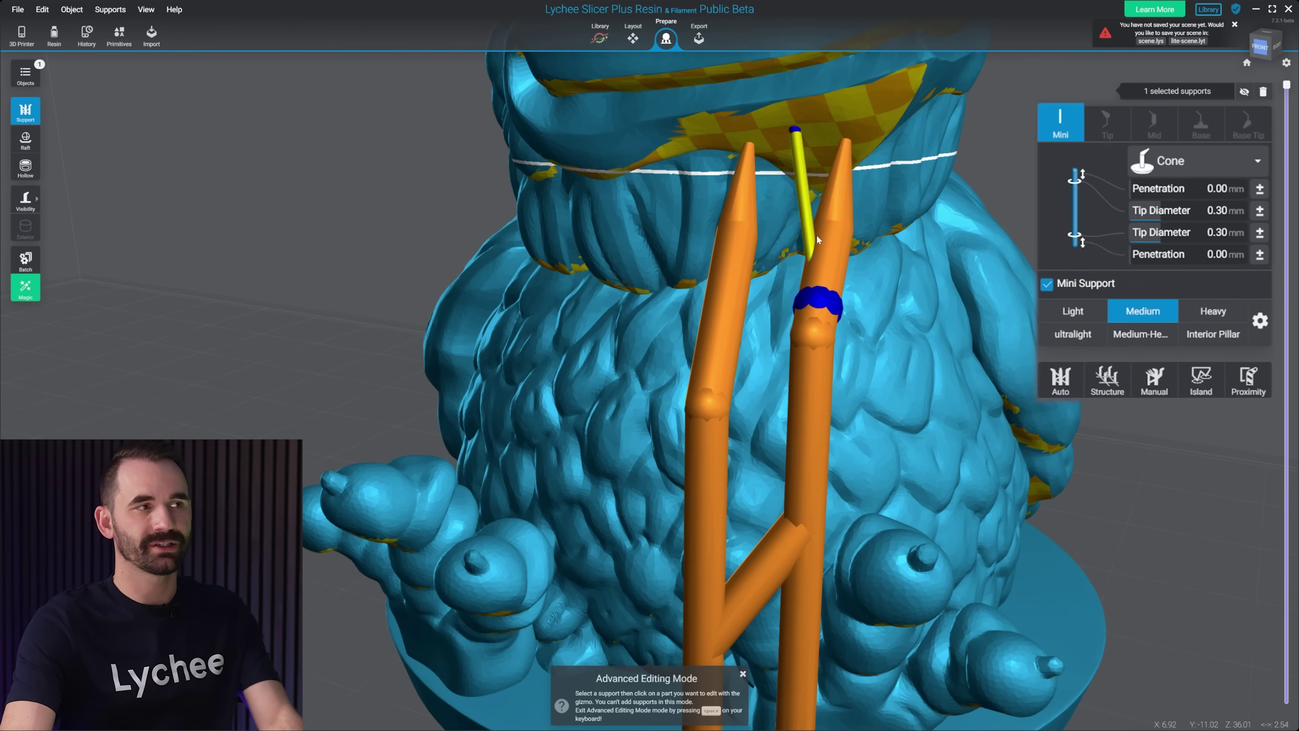
Step: Select the mini support's end points in advanced editing mode, try moving the bracing's lower end off its support, and leave the mode
click(820, 293)
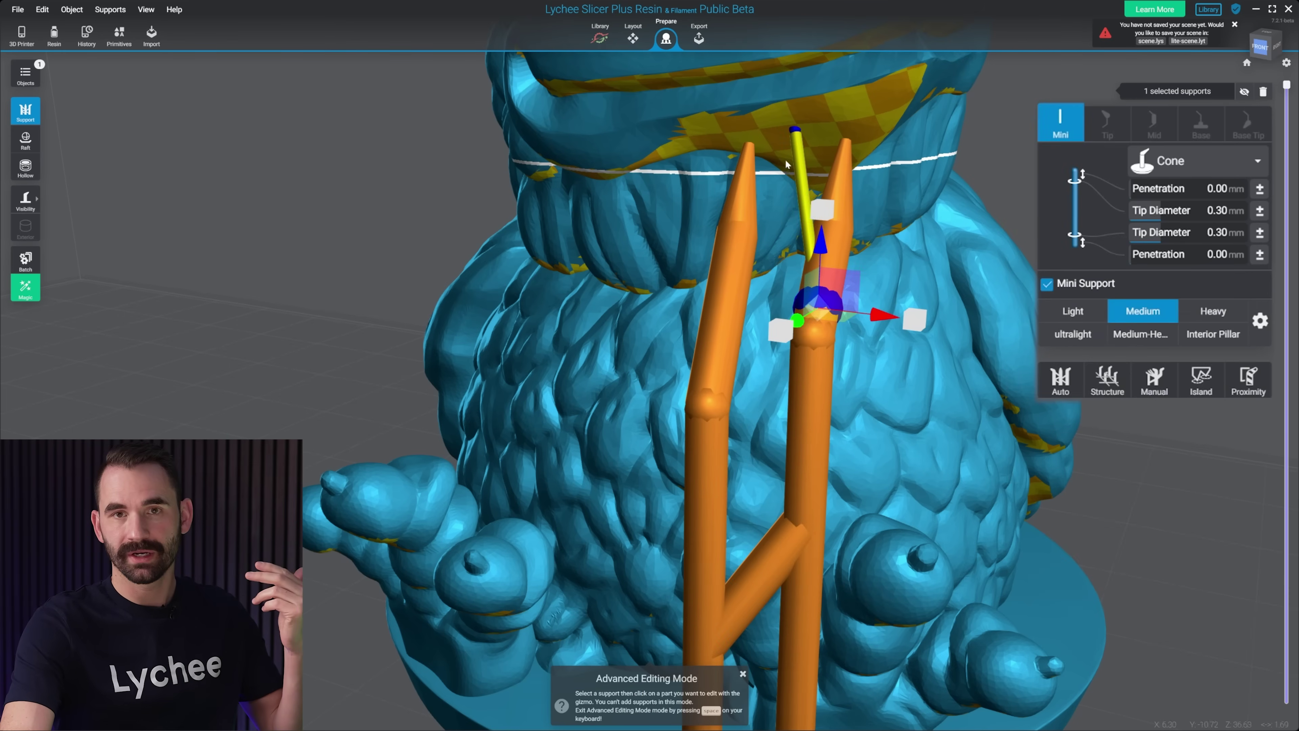
click(795, 130)
click(787, 536)
middle_drag(802, 518, 811, 363)
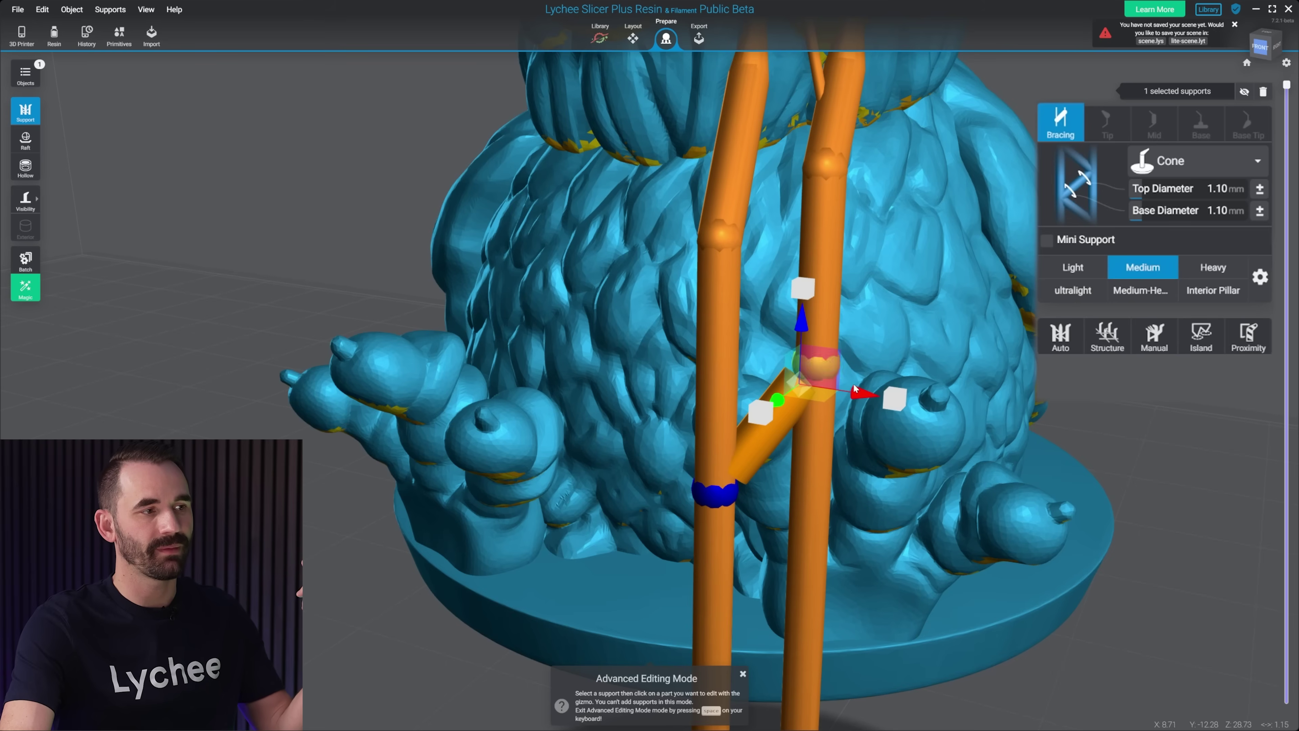
middle_drag(1037, 151, 1017, 226)
click(690, 563)
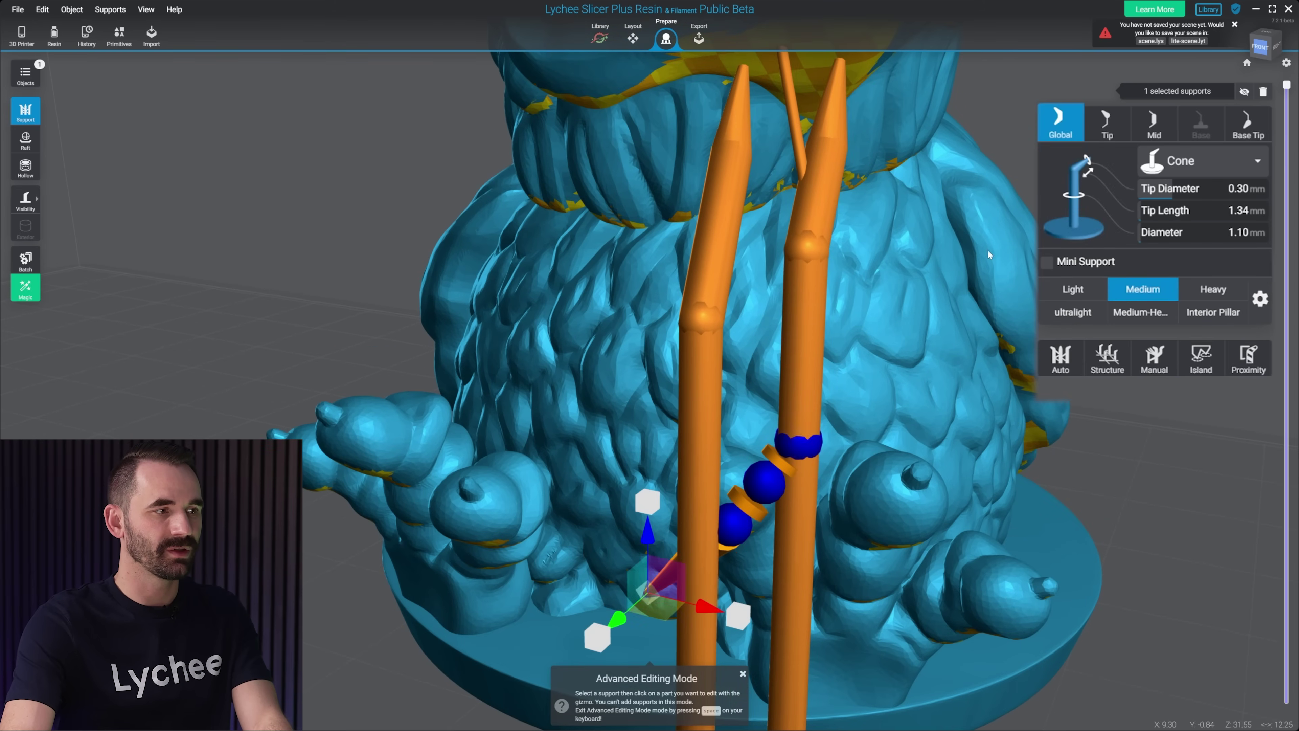
key(space)
Step: Give the mini support the Light preset with tip diameters of 0.24 mm and 0.36 mm, and select the bracing
middle_drag(864, 123, 846, 302)
click(773, 294)
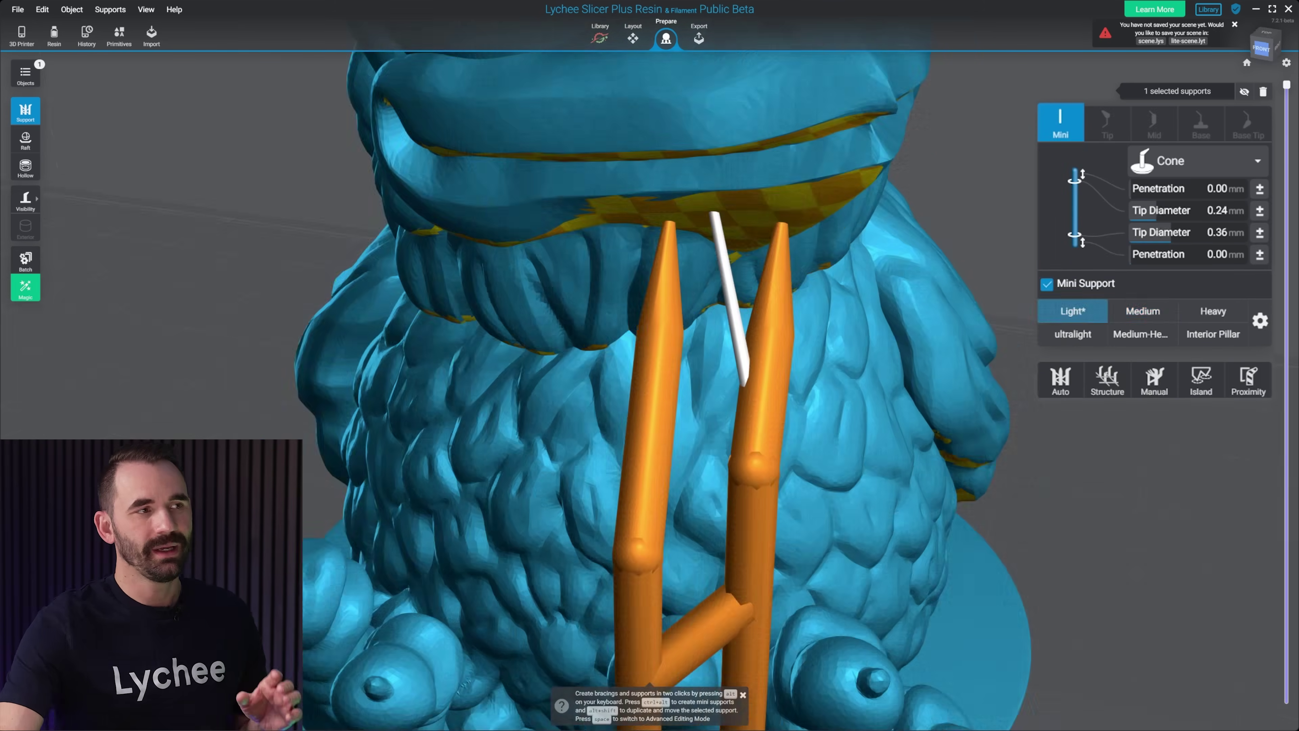
right_drag(770, 307, 777, 283)
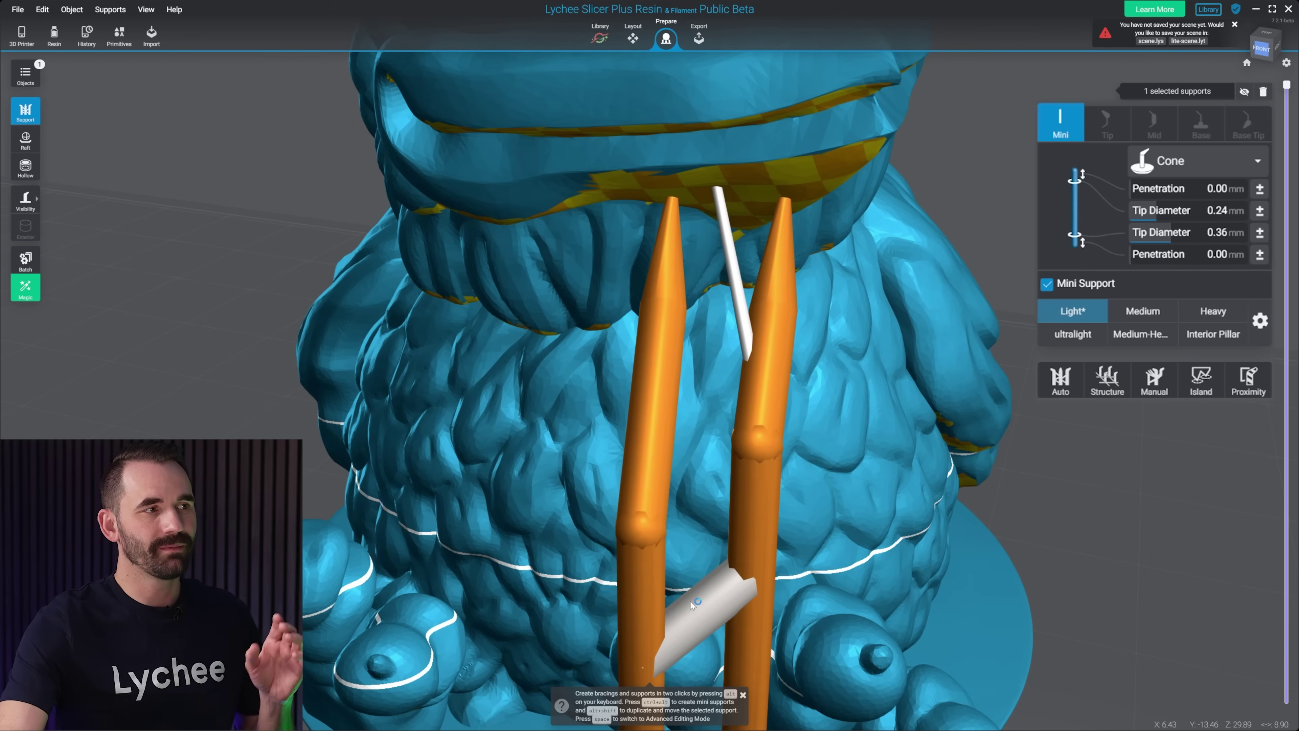
click(699, 605)
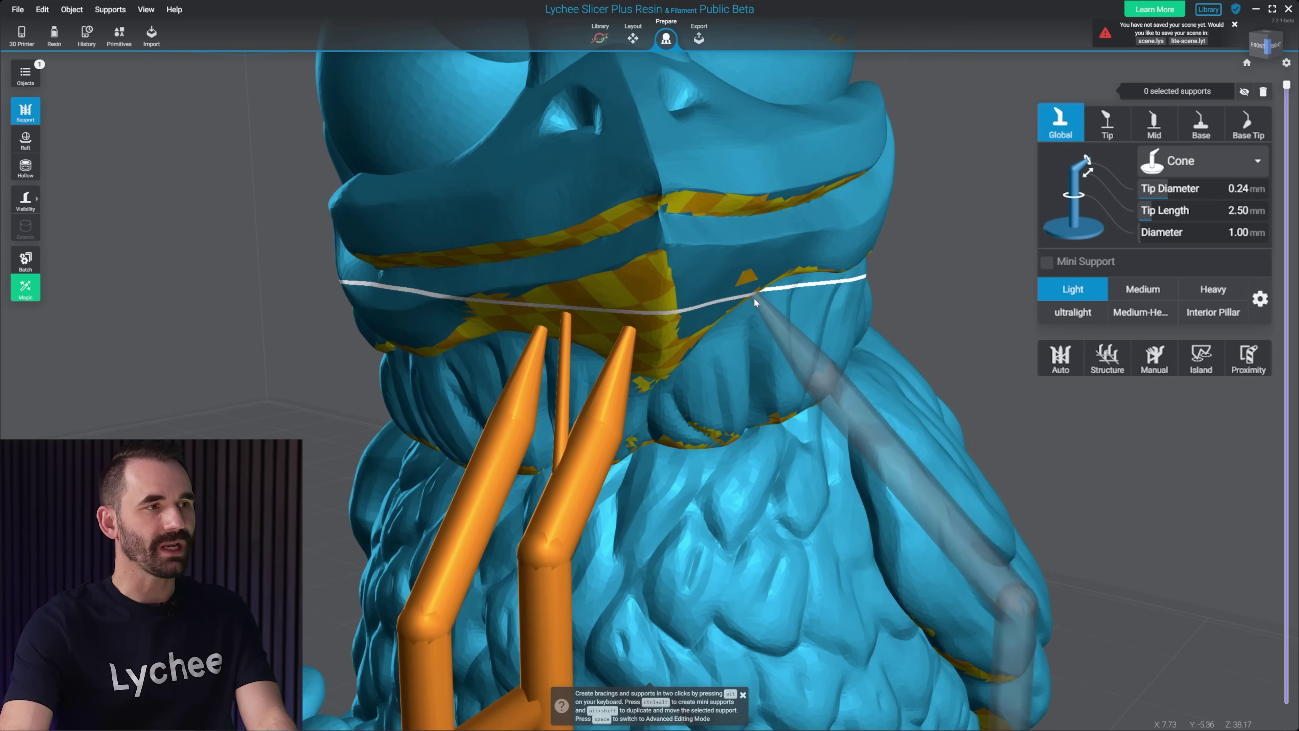
Step: Select the mini support and the bracing together, try the Light, Medium, Medium-Heavy and Heavy presets, and finish with ultralight
click(566, 381)
right_drag(566, 381, 748, 360)
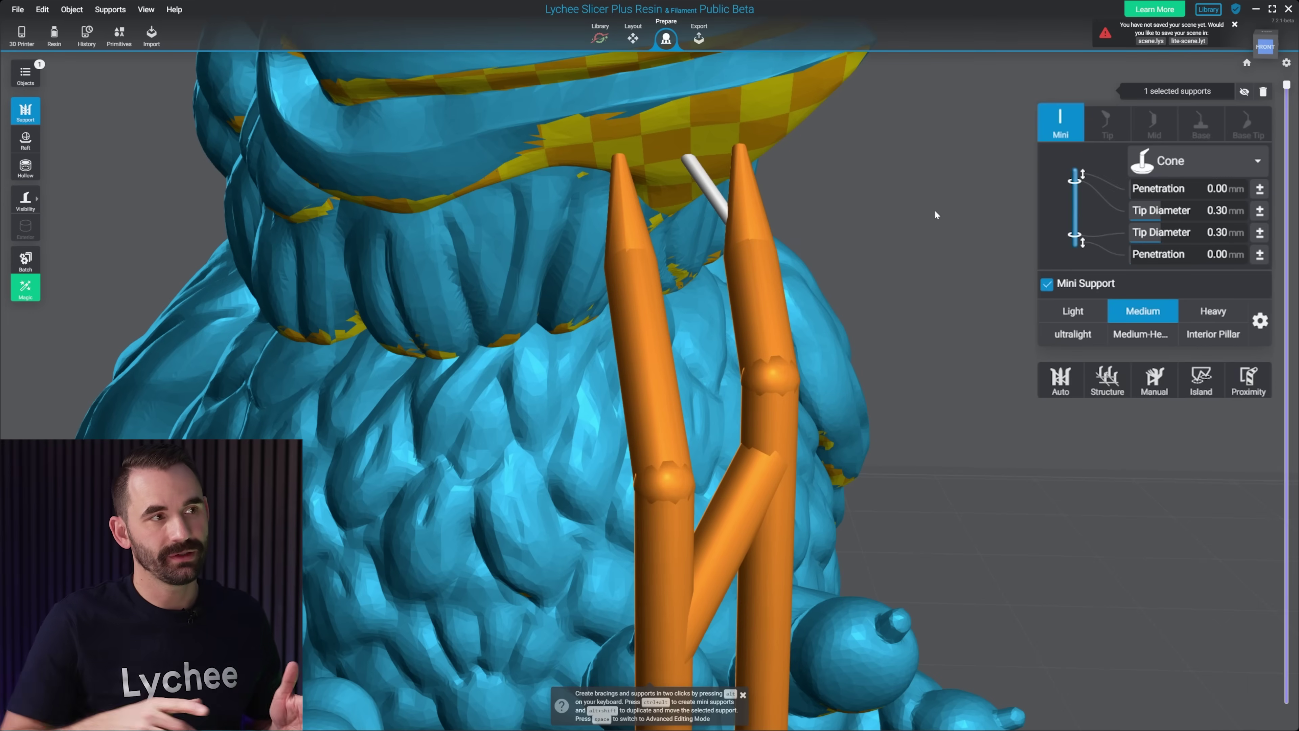
shift+click(765, 511)
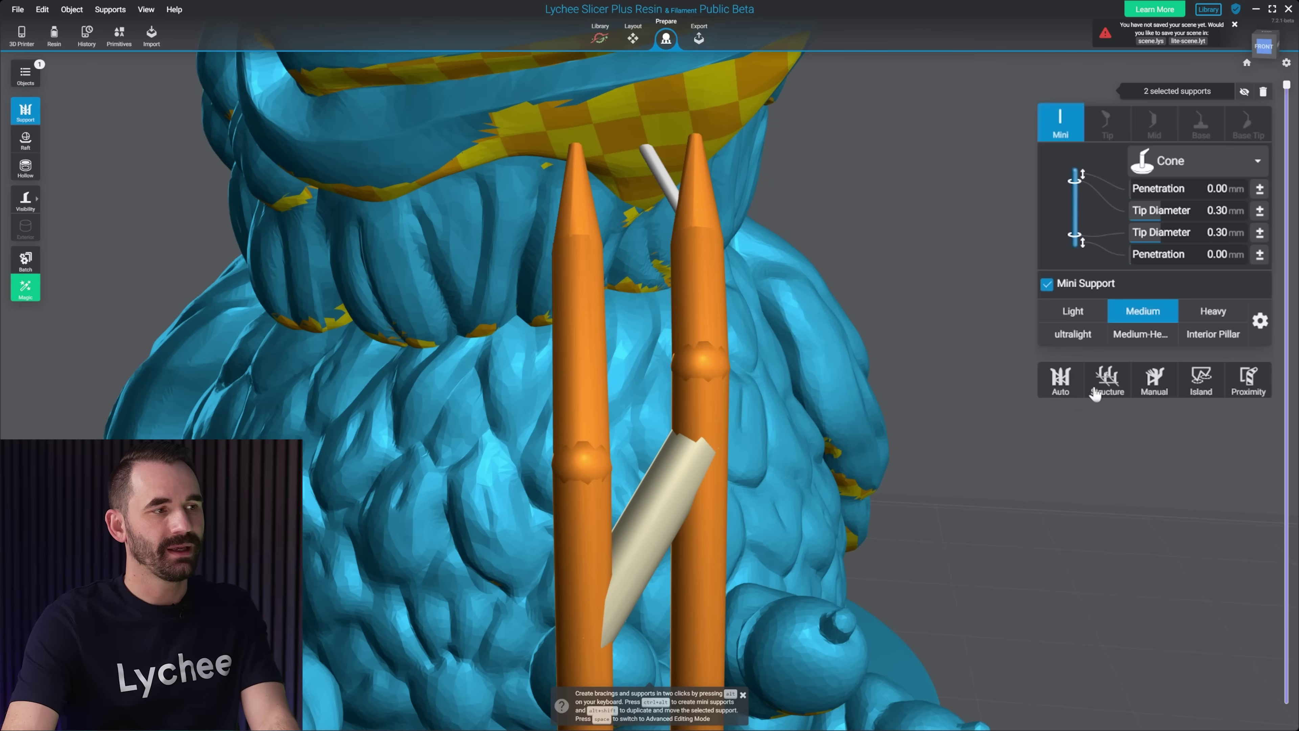
click(1073, 311)
click(1129, 317)
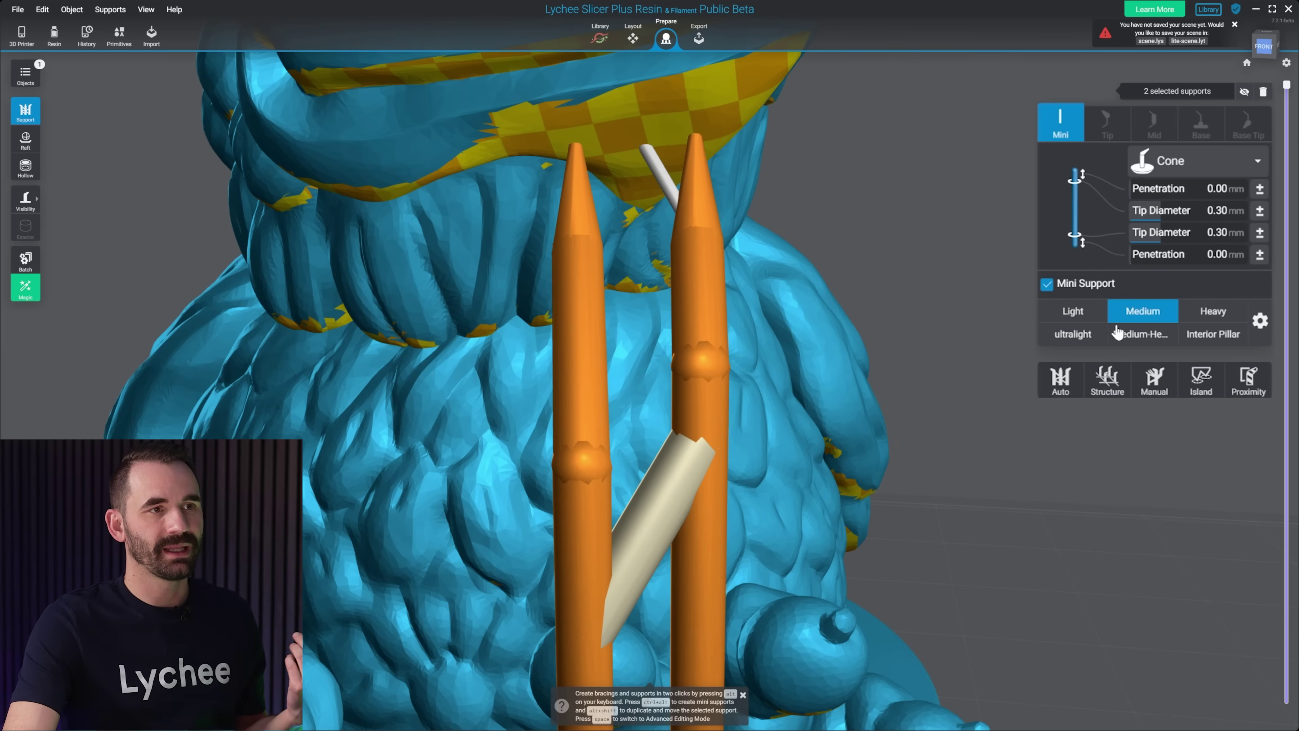
click(1078, 339)
click(1140, 335)
click(1204, 316)
click(1151, 340)
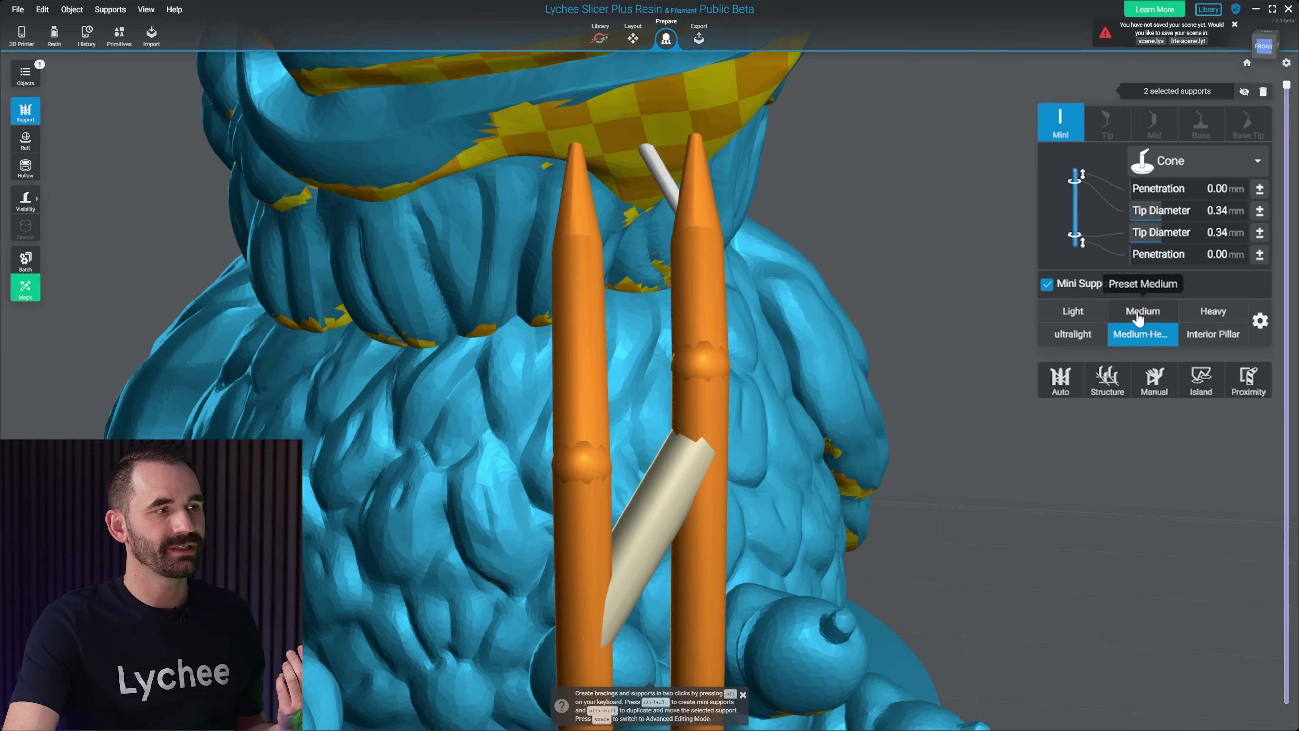
click(1136, 317)
click(1078, 314)
click(1073, 333)
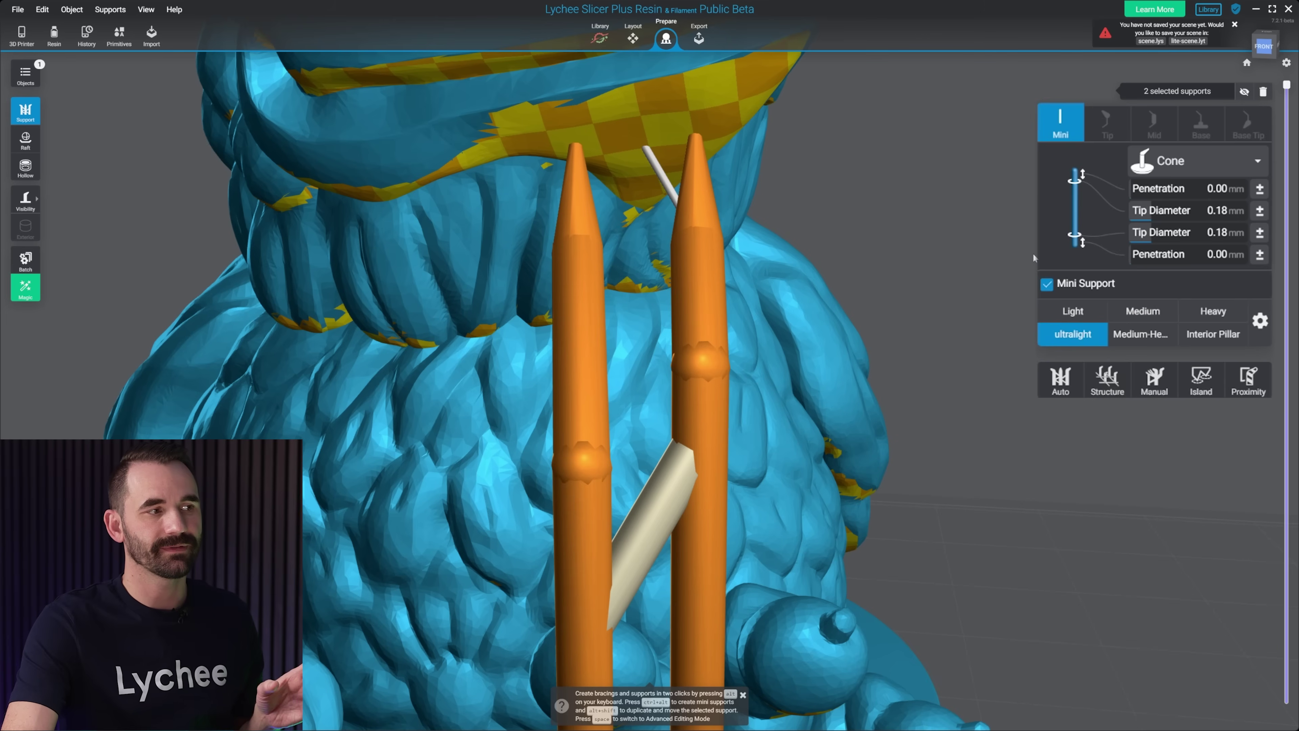
Step: Compare the settings of the bracing and the full support it joins, and apply the Medium preset to the bracing
click(654, 500)
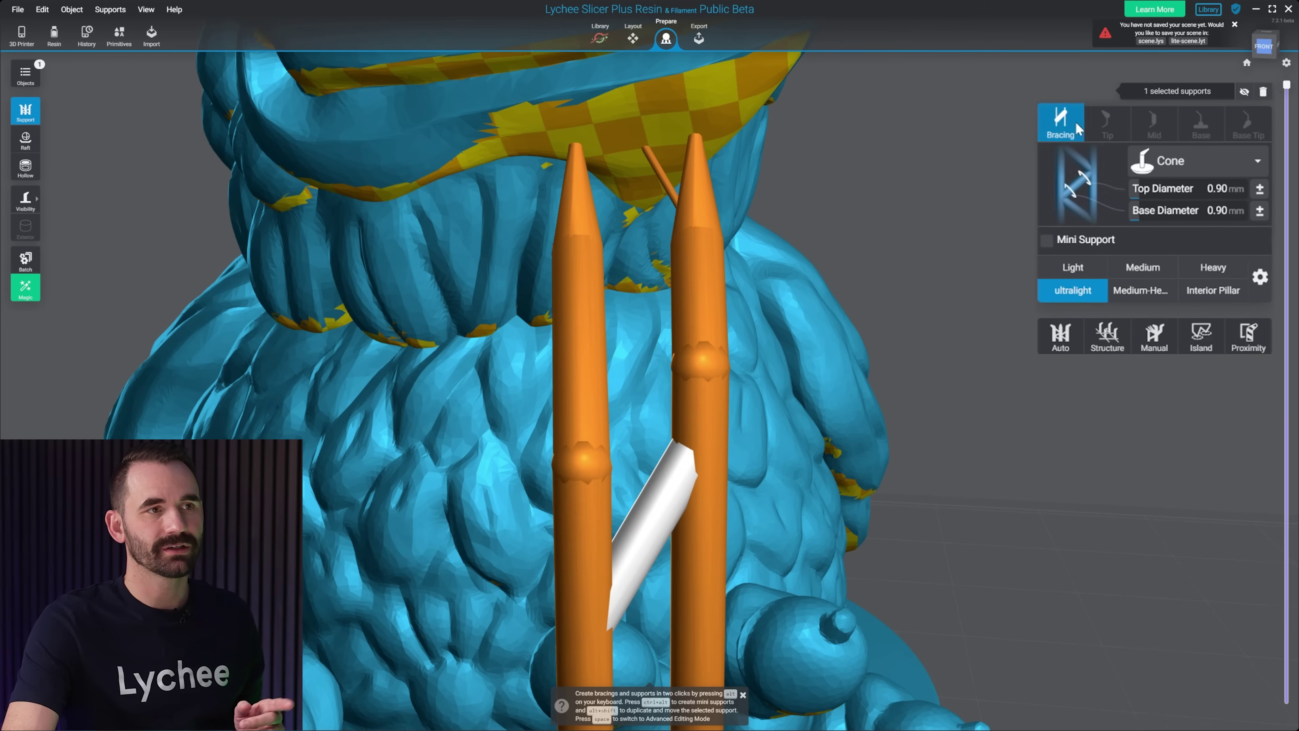
click(699, 286)
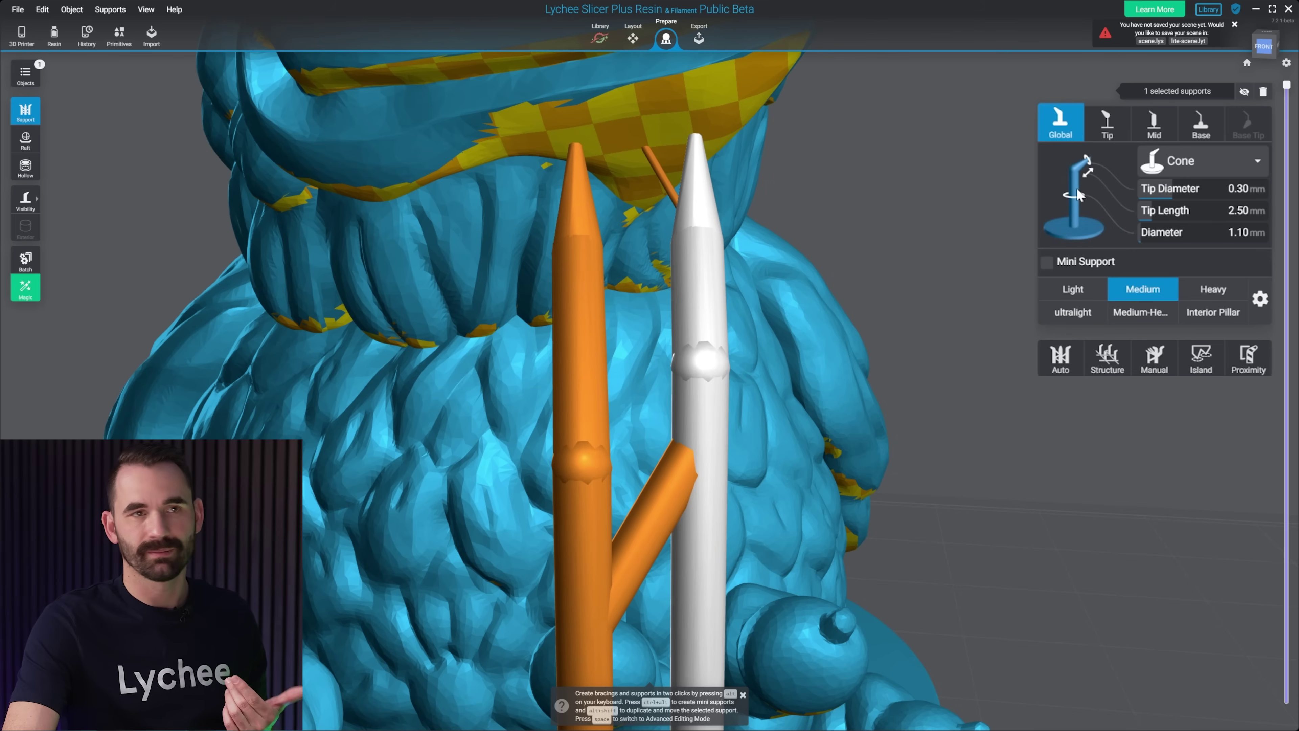
click(673, 492)
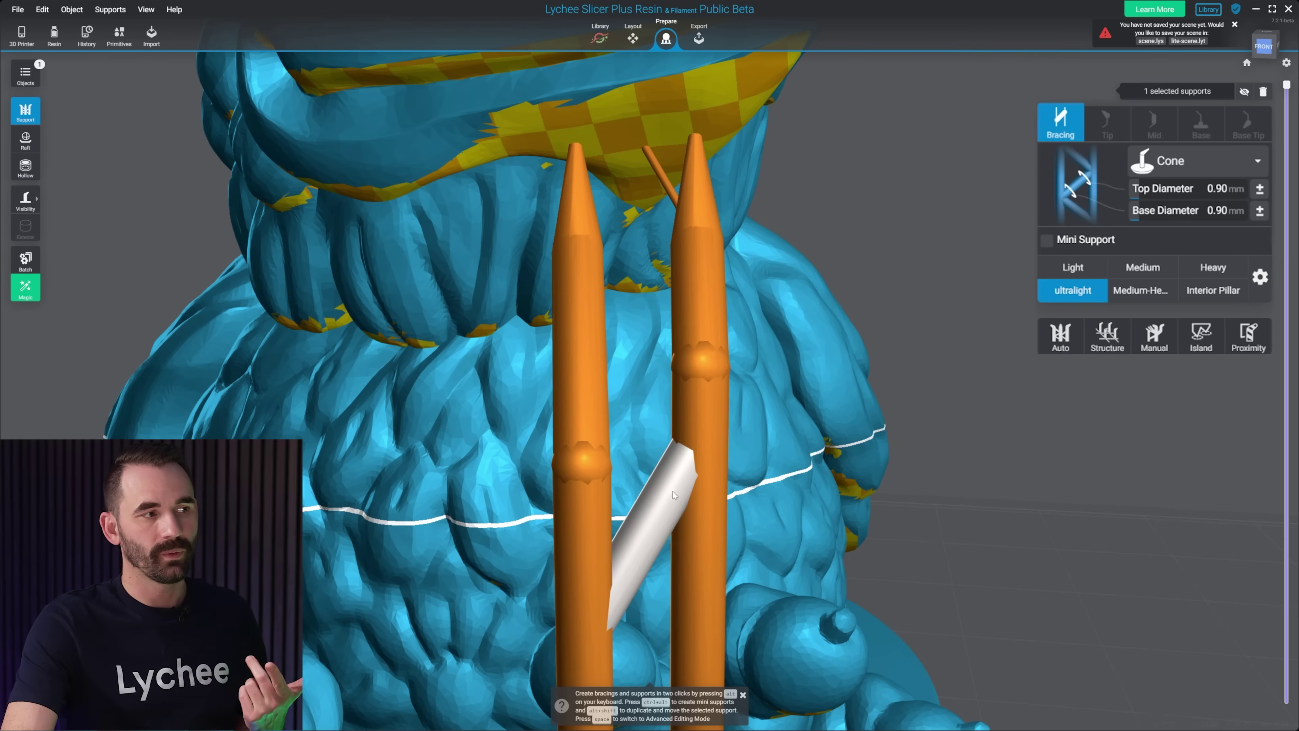
click(1177, 271)
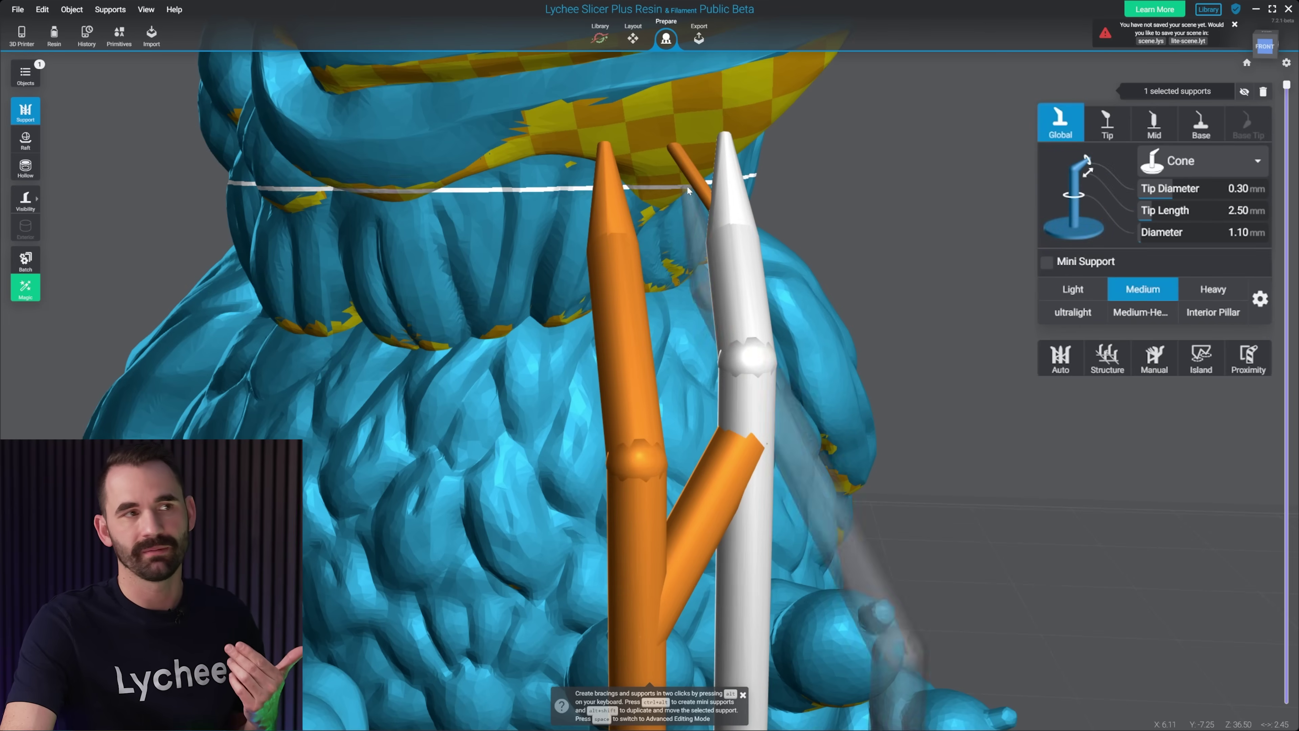
Step: Switch the mini support back and forth between the Light and Heavy presets and finish with Medium
click(1176, 261)
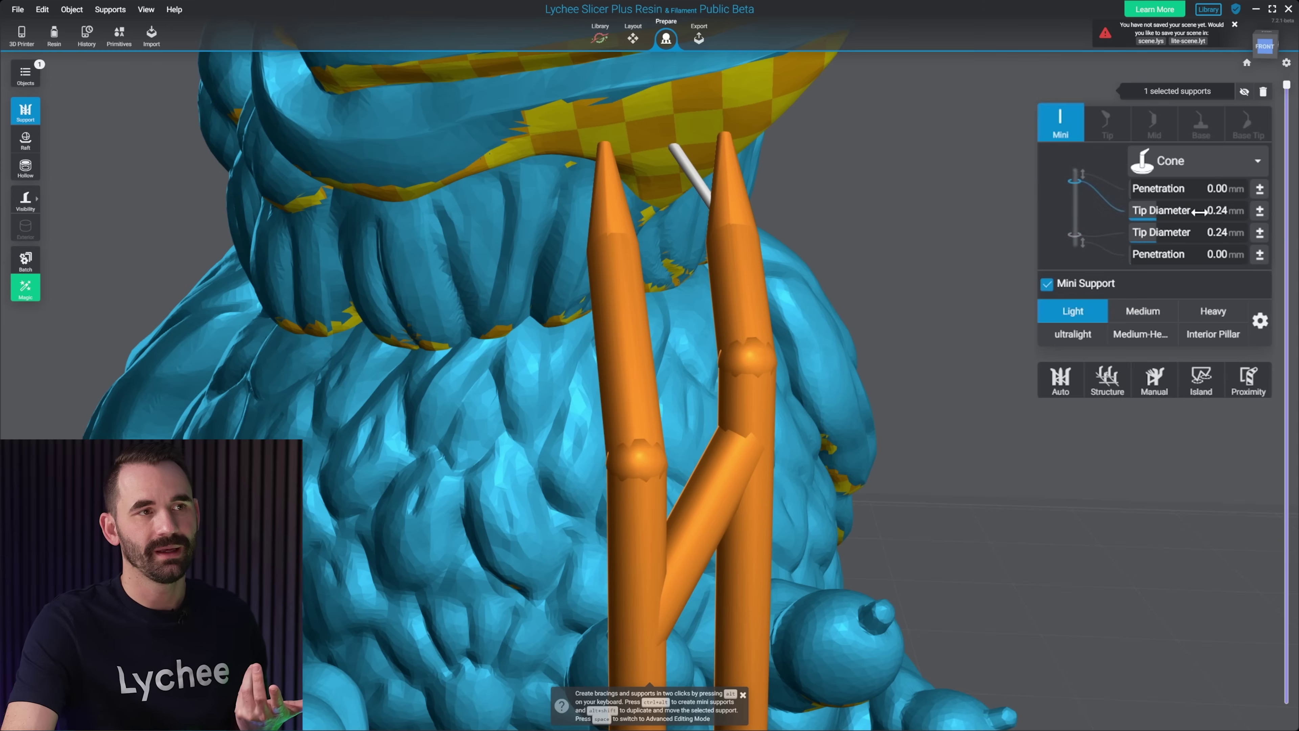
click(1205, 313)
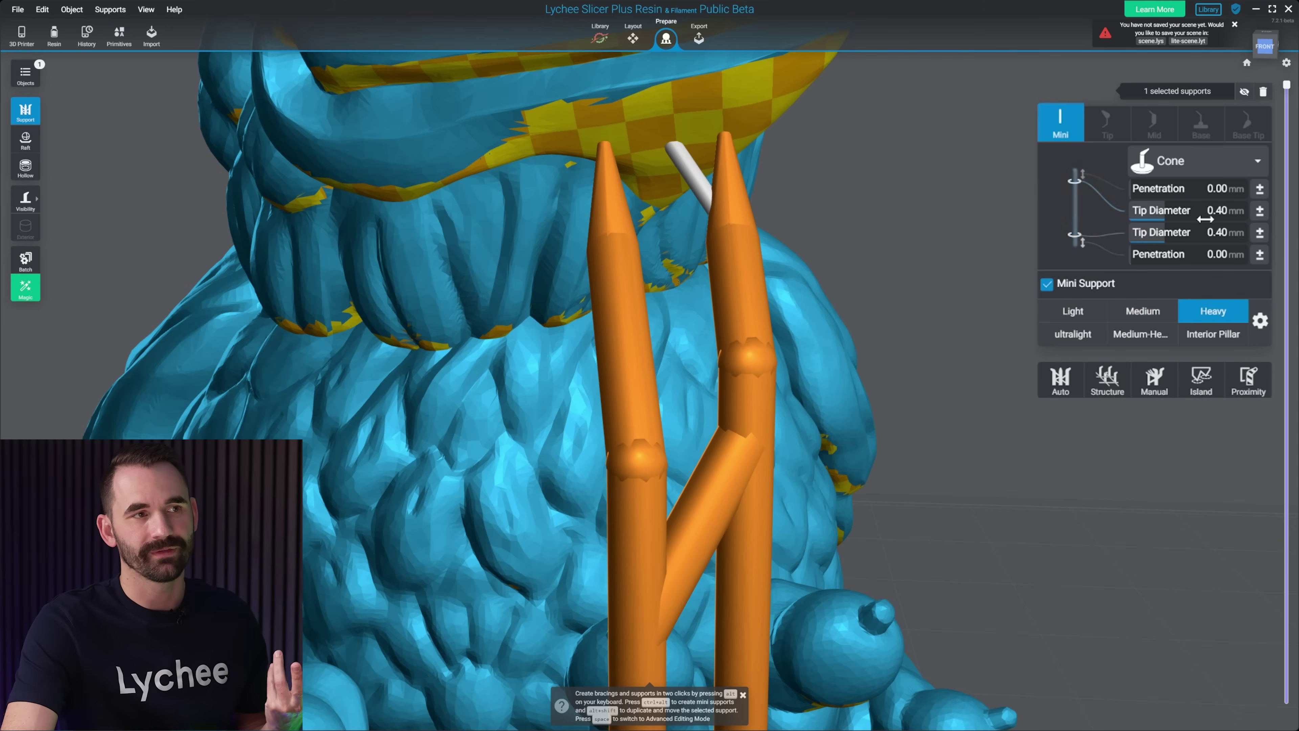
click(1067, 313)
click(1208, 311)
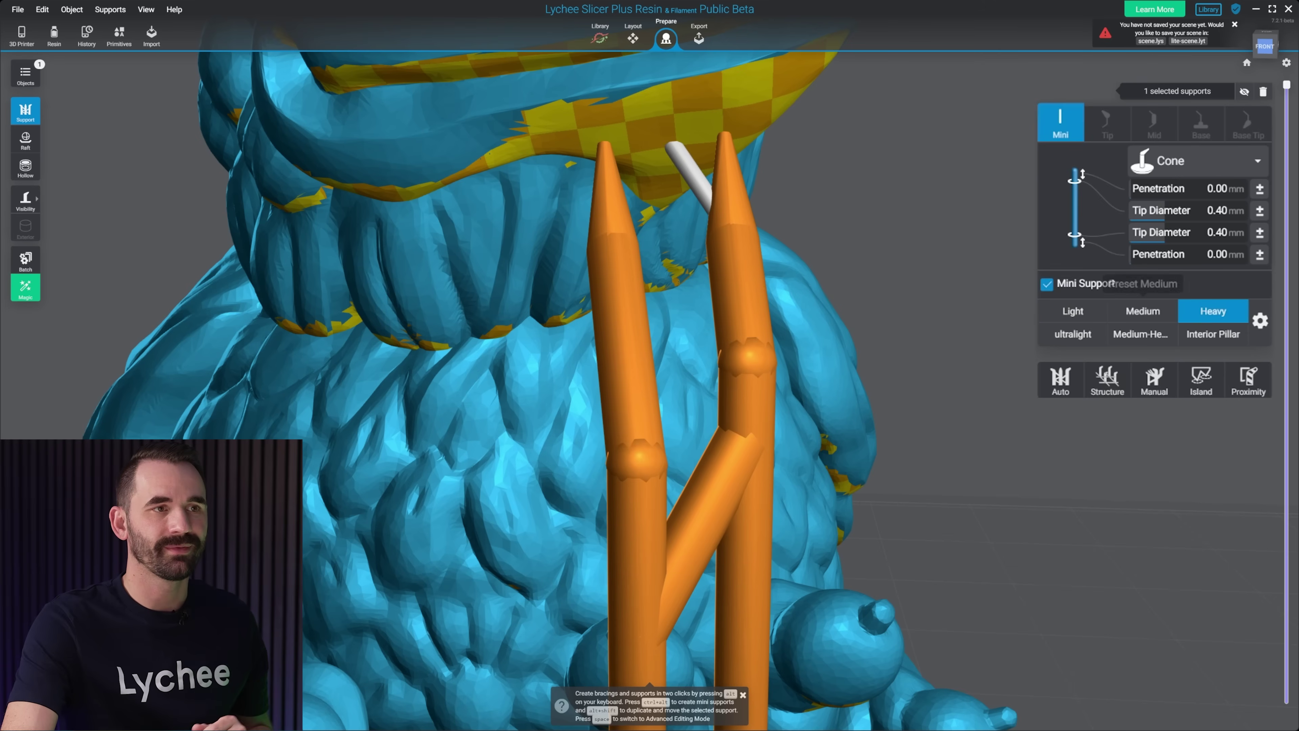
click(1069, 317)
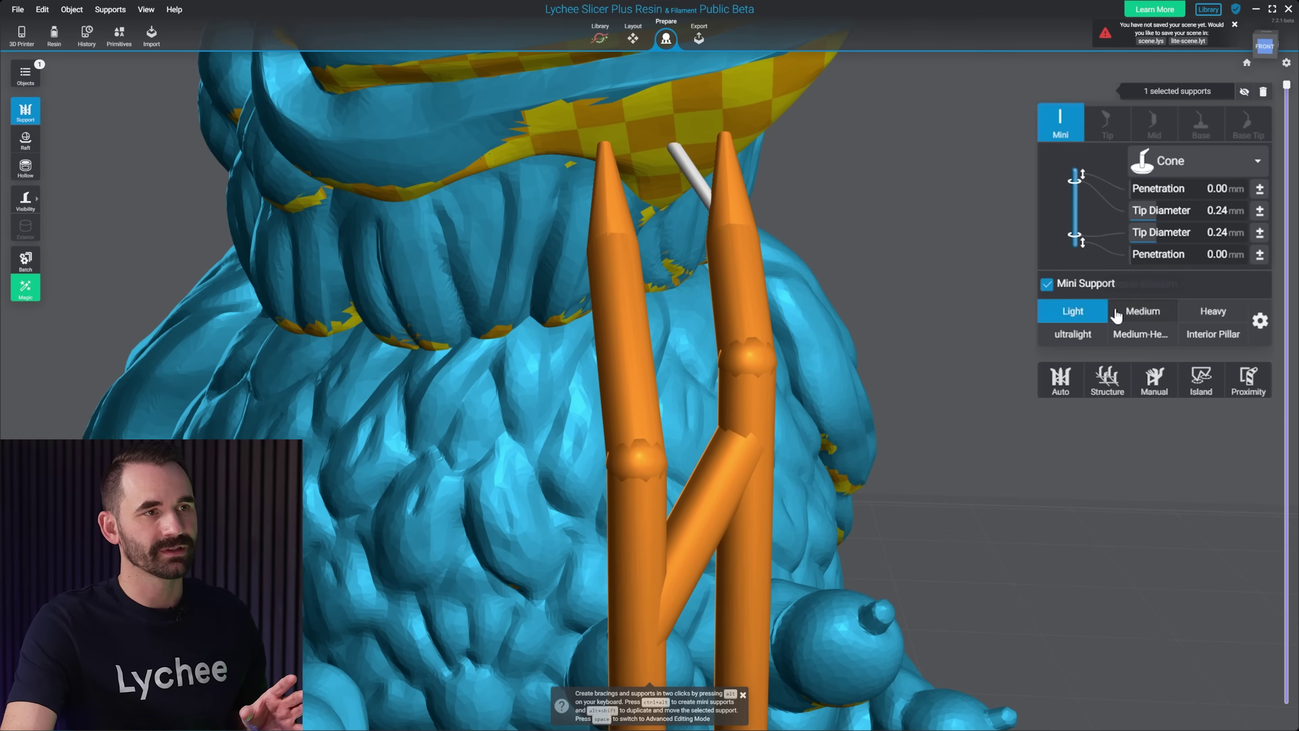
click(1122, 314)
Step: Select the bracing between the two full supports and view its settings
scroll(943, 252, down, 3)
middle_drag(942, 253, 925, 207)
click(698, 396)
mouse_move(936, 307)
right_down()
mouse_move(903, 330)
mouse_move(942, 318)
right_up()
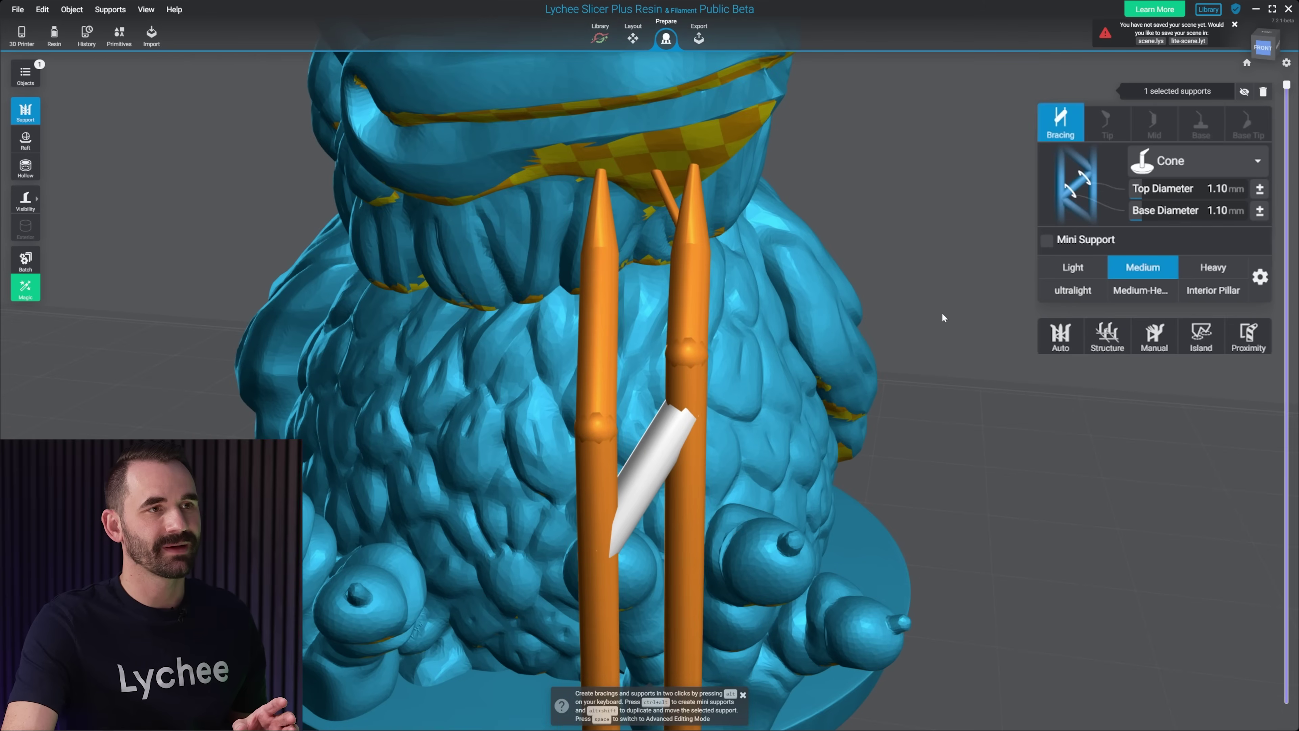